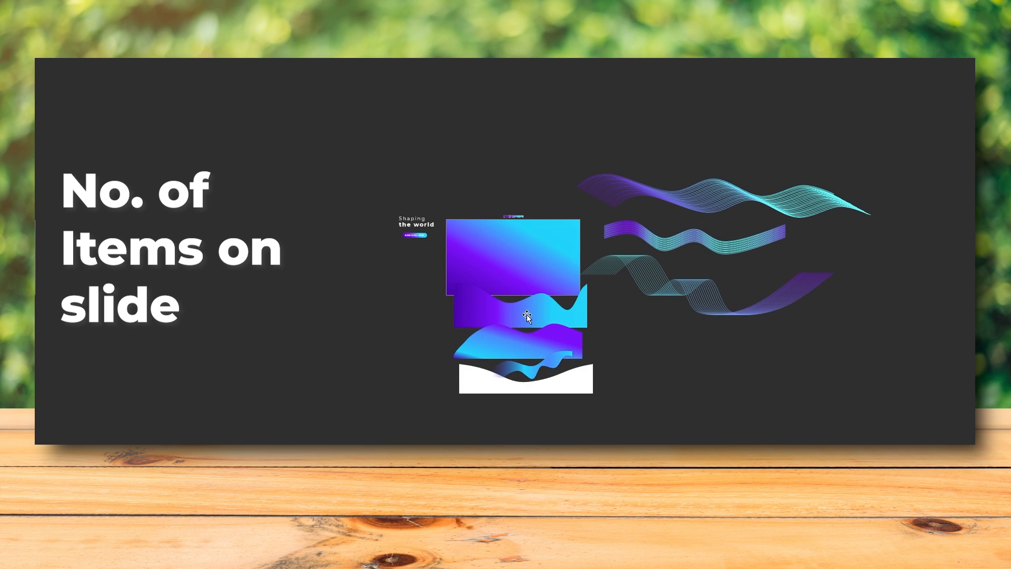
# Inspect the bottom, top and middle wave layers in the exploded preview of the finished slide.
pyautogui.click(527, 315)
pyautogui.click(529, 339)
pyautogui.click(527, 377)
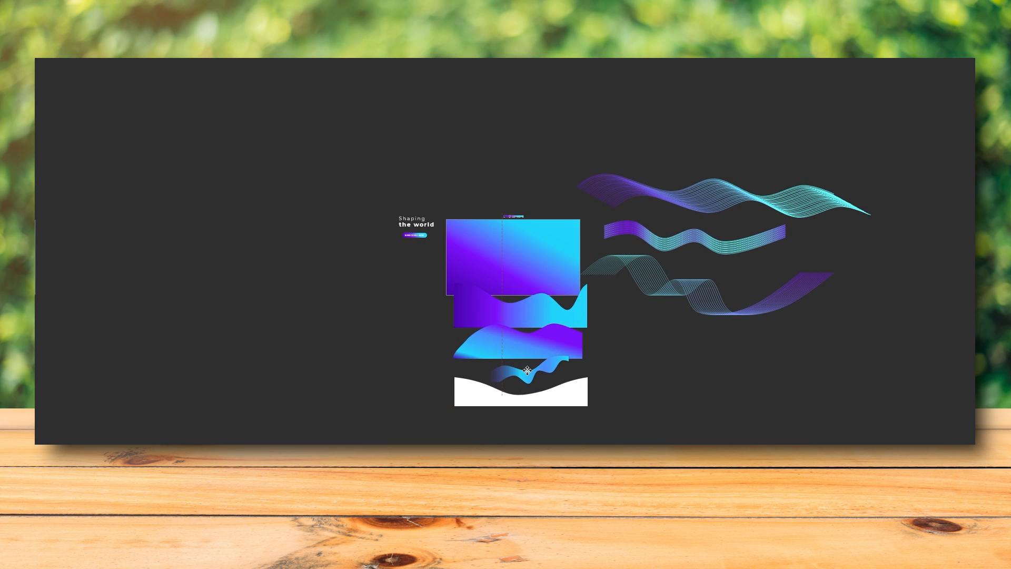
pyautogui.click(676, 190)
pyautogui.click(668, 241)
pyautogui.moveTo(658, 277); pyautogui.dragTo(661, 285)
# Inspect the blue waves, white wave and 'Shaping the world' text group, then clear the selection.
pyautogui.click(519, 276)
pyautogui.click(520, 343)
pyautogui.click(528, 376)
pyautogui.click(540, 402)
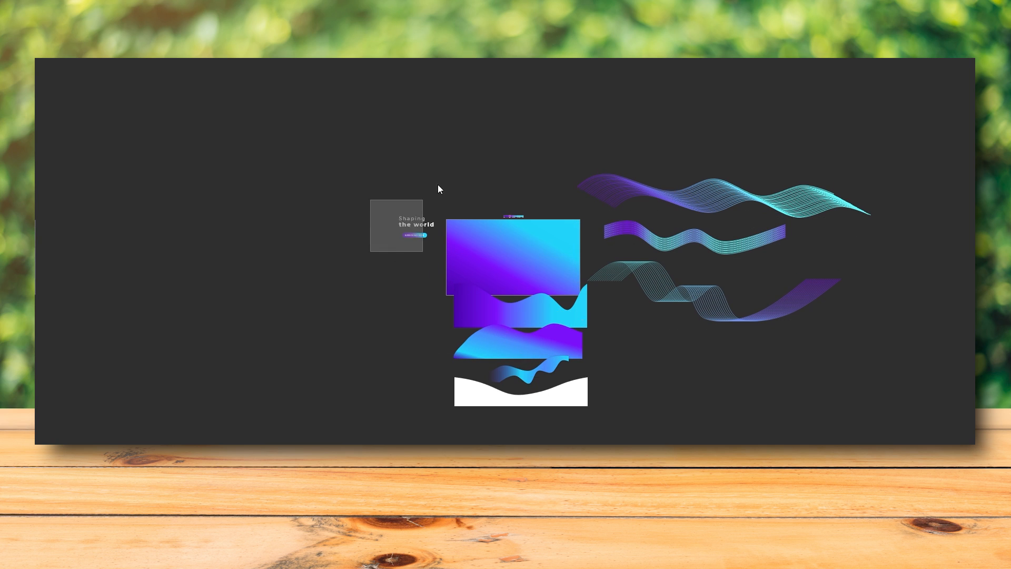
pyautogui.moveTo(439, 182); pyautogui.dragTo(371, 251)
pyautogui.click(339, 262)
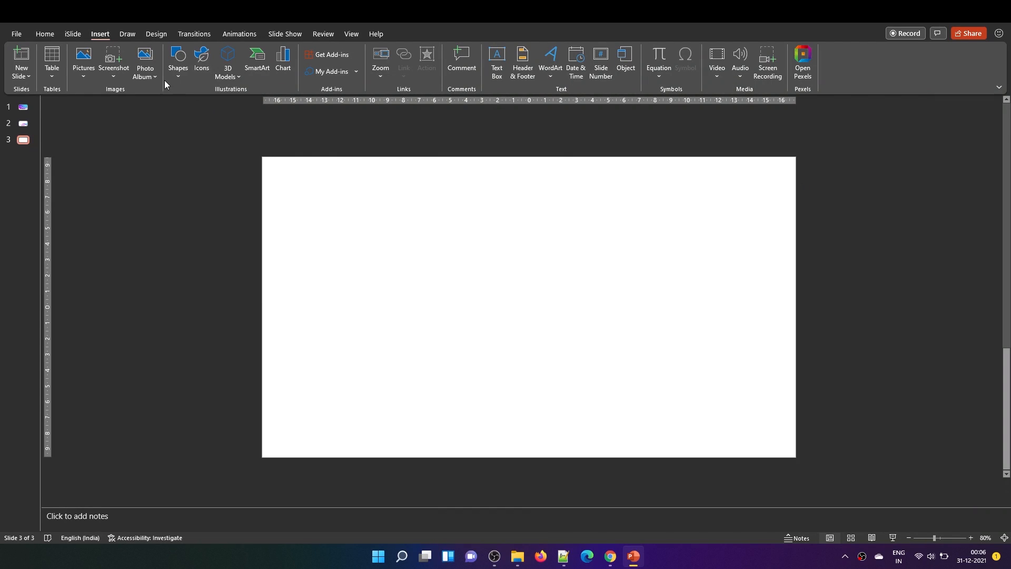
# Draw a blue rectangle spanning the lower part of the slide.
pyautogui.click(178, 73)
pyautogui.click(207, 106)
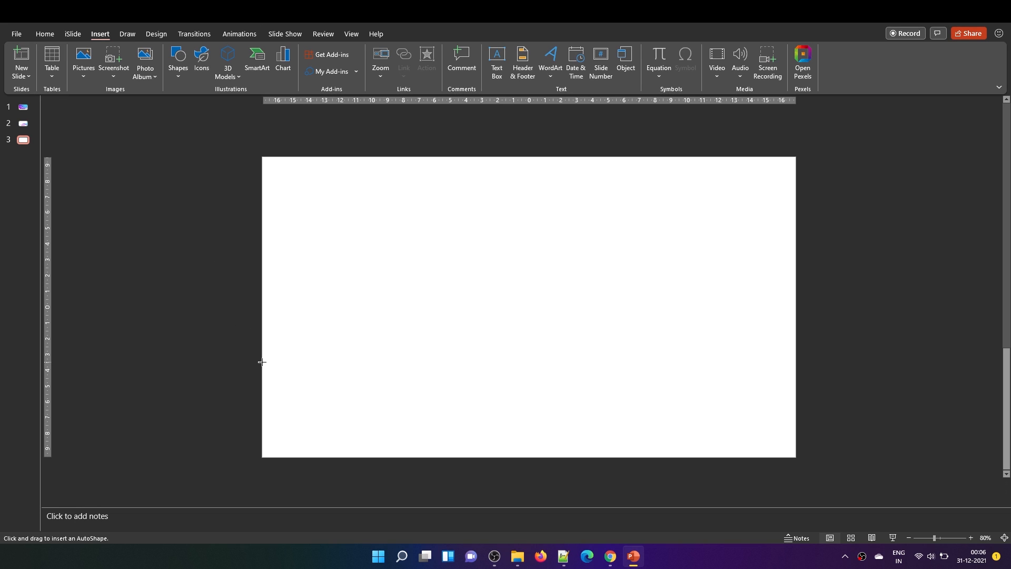
pyautogui.moveTo(263, 362); pyautogui.dragTo(795, 457)
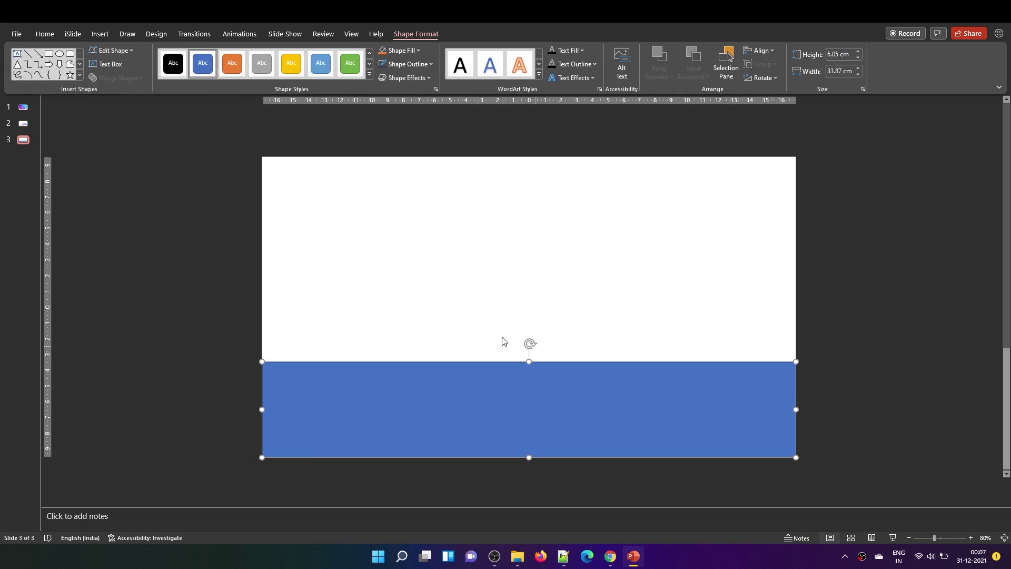
# Remove the rectangle's outline and make its points editable.
pyautogui.click(431, 65)
pyautogui.click(411, 209)
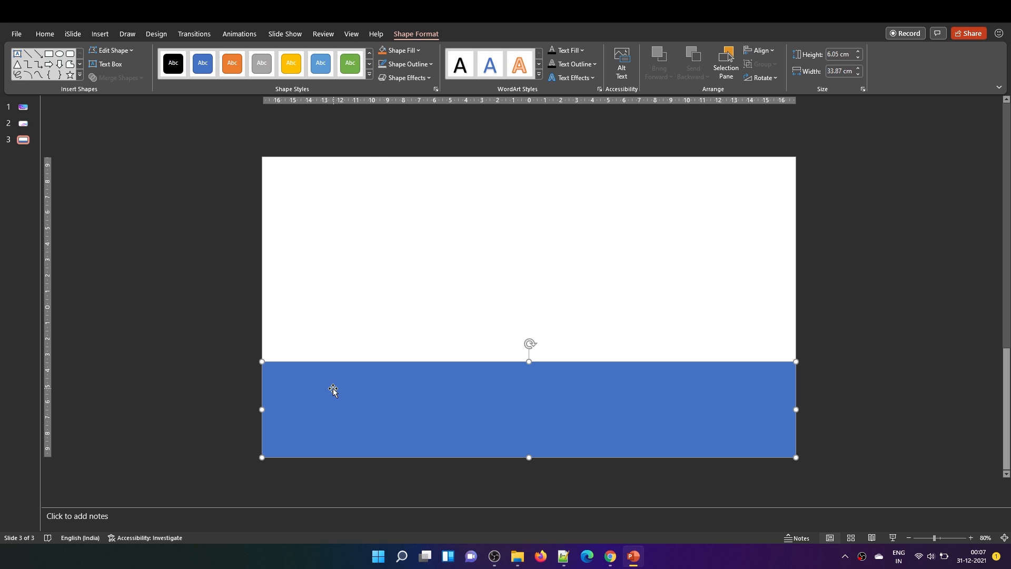
pyautogui.click(115, 50)
pyautogui.click(119, 81)
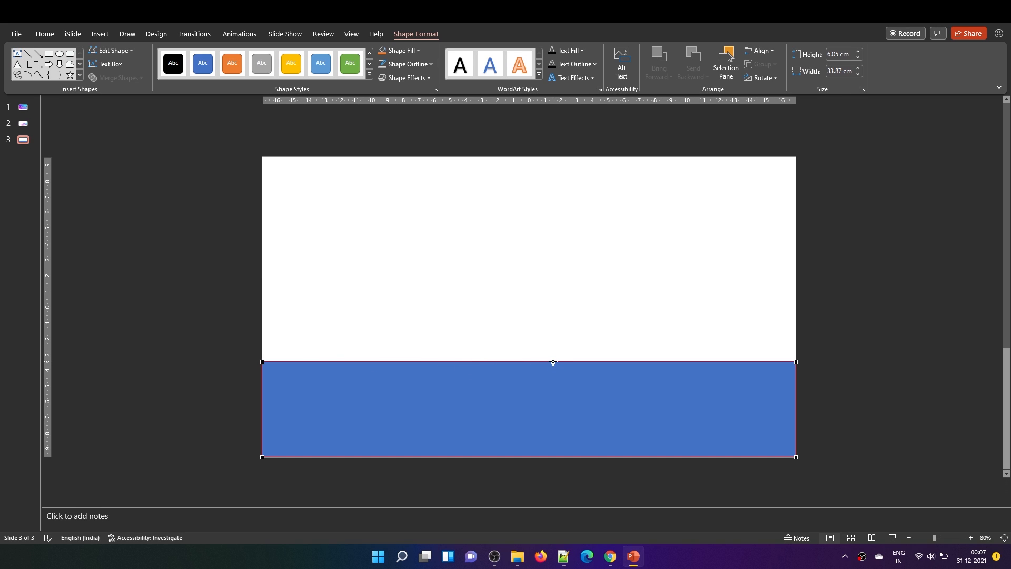
# Add a smooth point on the top edge and pull it down into a central dip.
pyautogui.moveTo(552, 361); pyautogui.dragTo(553, 426)
pyautogui.rightClick(553, 426)
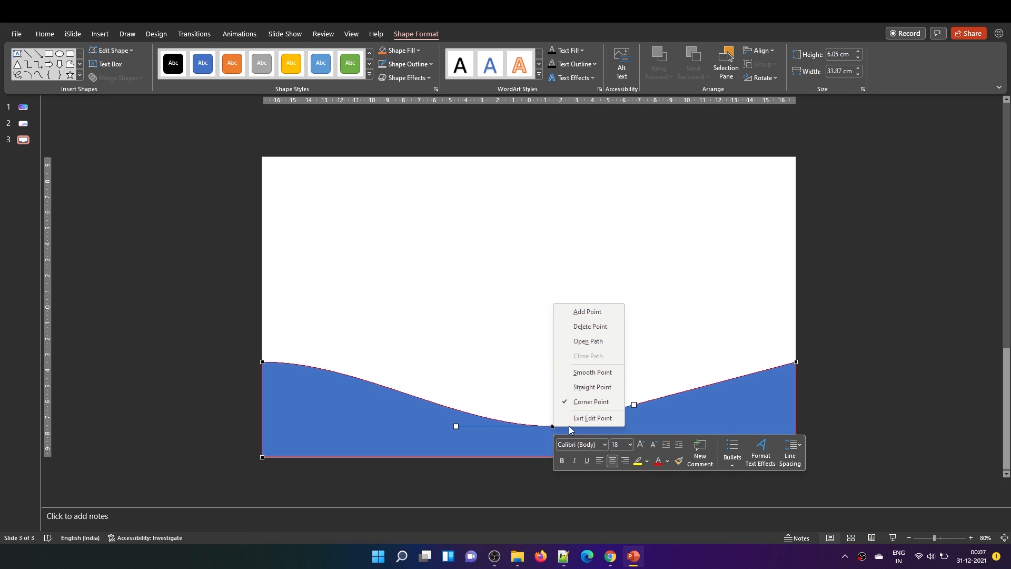
pyautogui.click(598, 372)
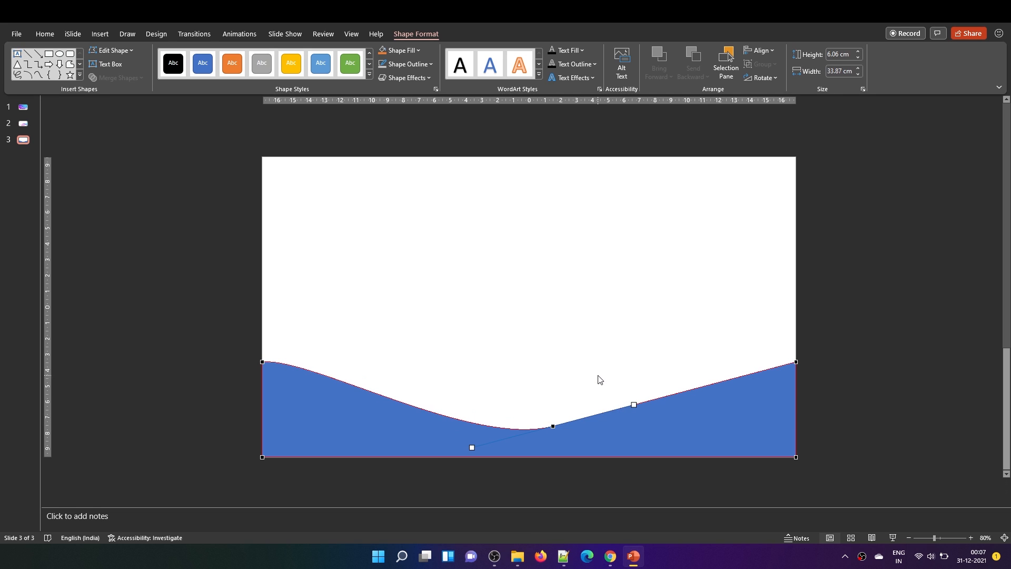
pyautogui.moveTo(471, 448); pyautogui.dragTo(406, 446)
# Soften the curve at the right and left corner points so the wave slopes smoothly.
pyautogui.click(794, 362)
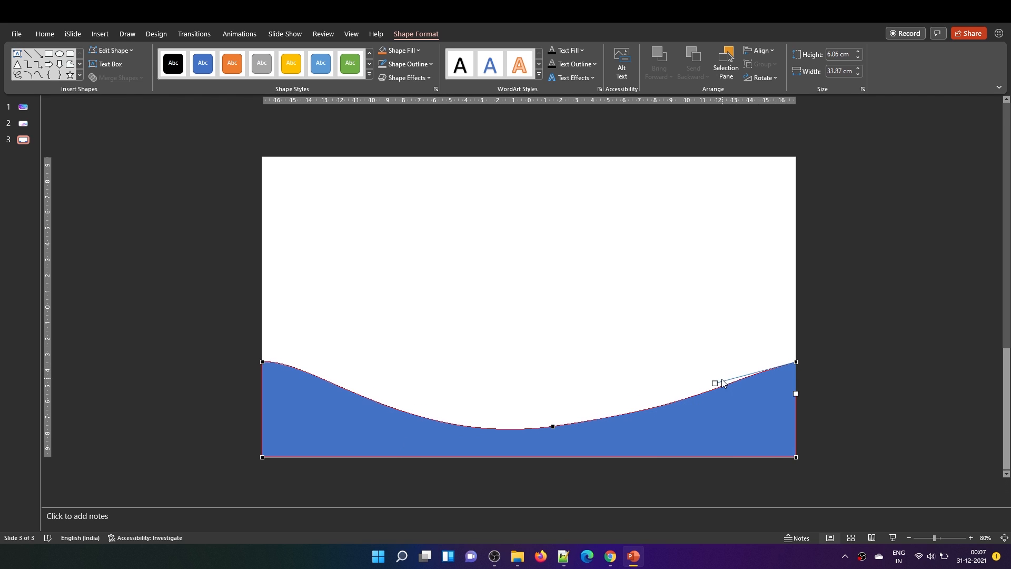
pyautogui.moveTo(714, 383); pyautogui.dragTo(677, 377)
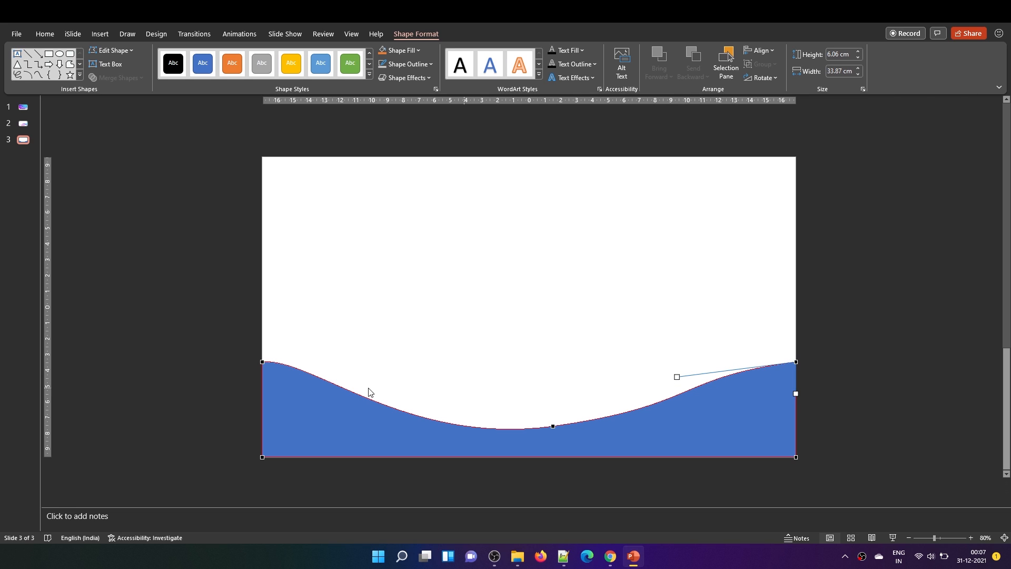
pyautogui.click(262, 362)
pyautogui.moveTo(311, 356); pyautogui.dragTo(442, 377)
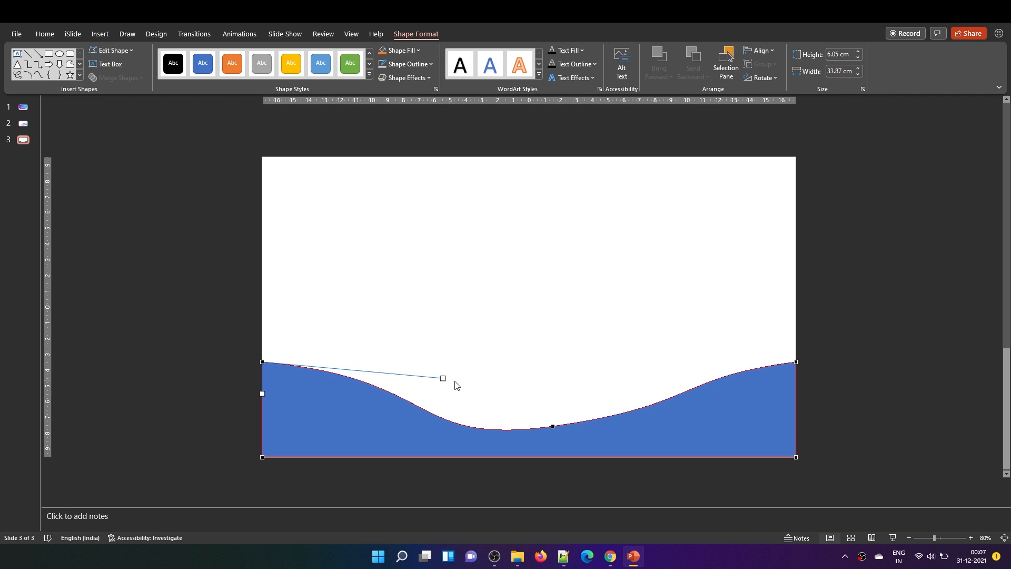
pyautogui.click(804, 411)
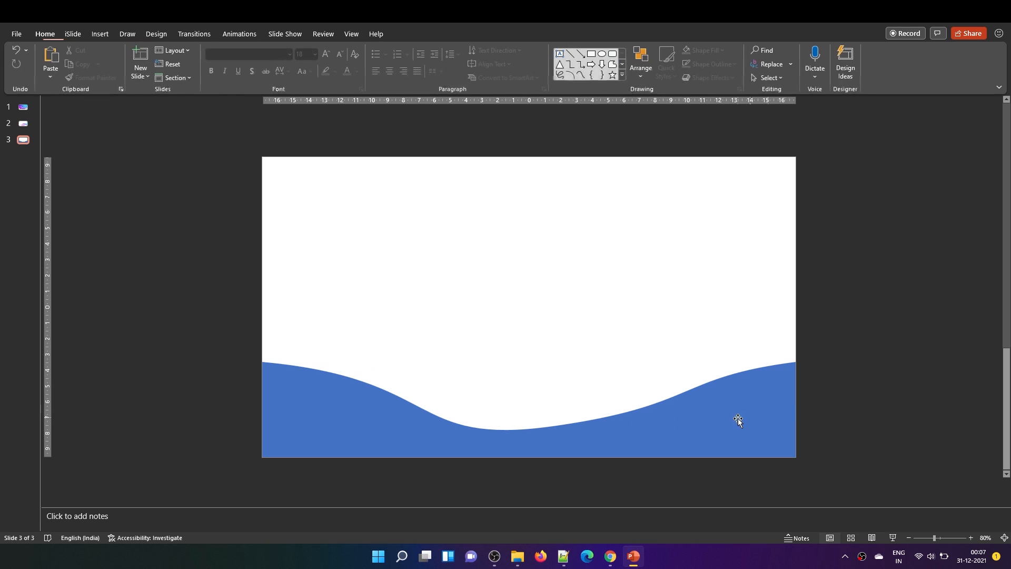
# Make the wave taller, then raise the dip's lowest point and refine its curvature.
pyautogui.click(687, 419)
pyautogui.moveTo(530, 360); pyautogui.dragTo(529, 339)
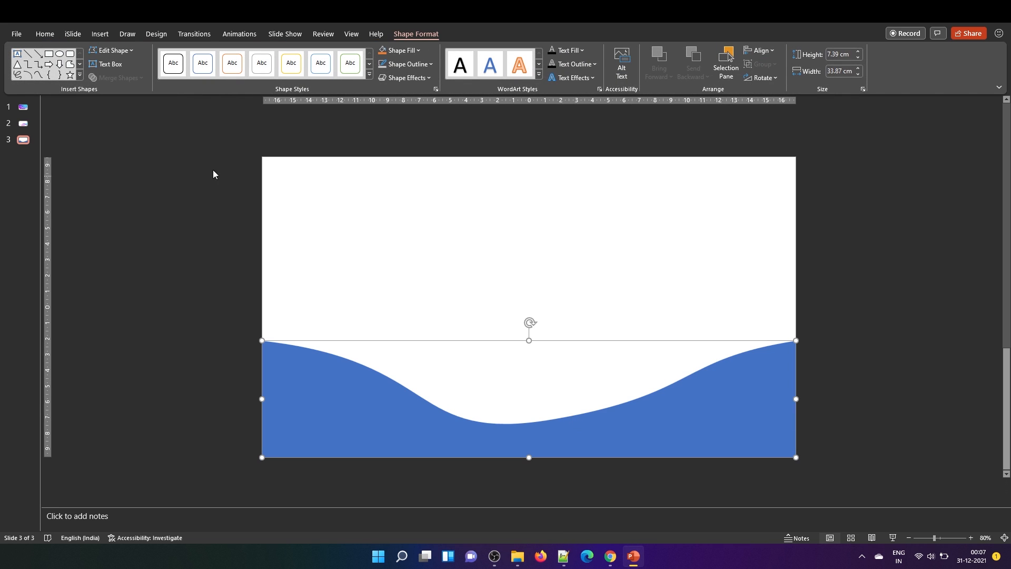
pyautogui.click(120, 53)
pyautogui.click(116, 84)
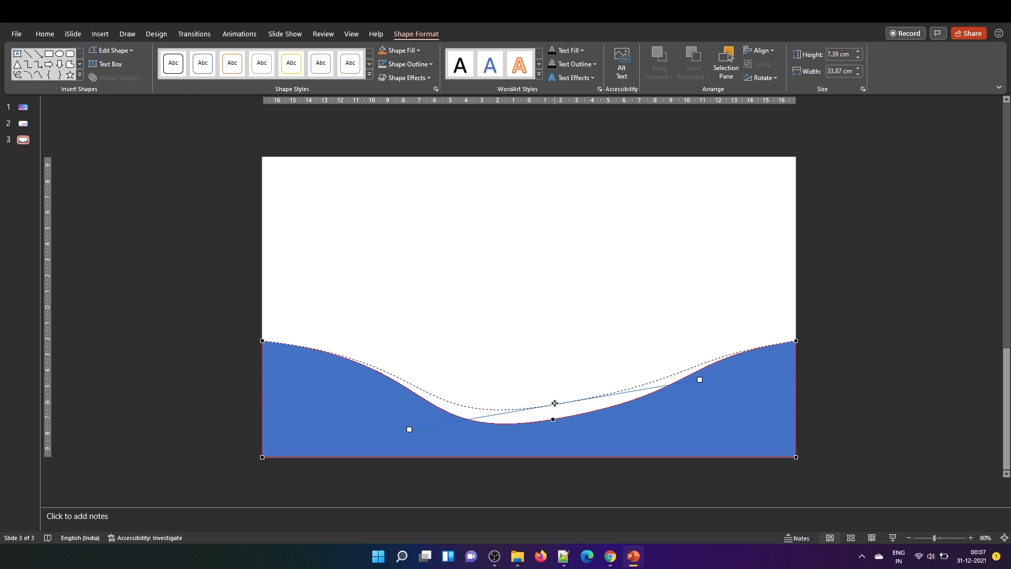
pyautogui.moveTo(553, 419); pyautogui.dragTo(557, 409)
pyautogui.moveTo(412, 433)
pyautogui.mouseDown()
pyautogui.moveTo(389, 430)
pyautogui.moveTo(454, 422)
pyautogui.moveTo(441, 427)
pyautogui.mouseUp()
pyautogui.click(830, 401)
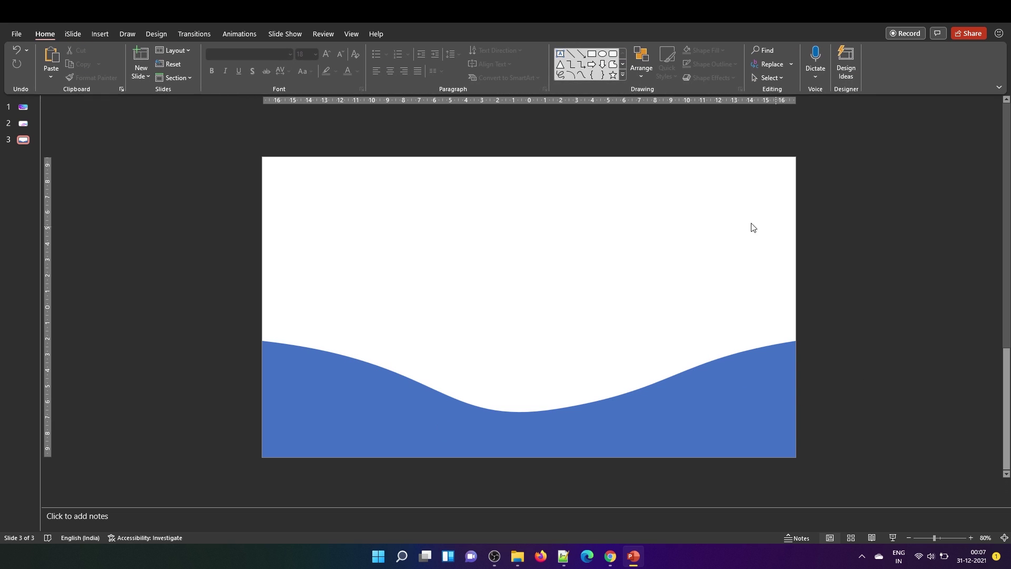
# Give the slide background a diagonal gradient with extra stops added near 49%, 56% and 74%.
pyautogui.rightClick(348, 207)
pyautogui.click(386, 316)
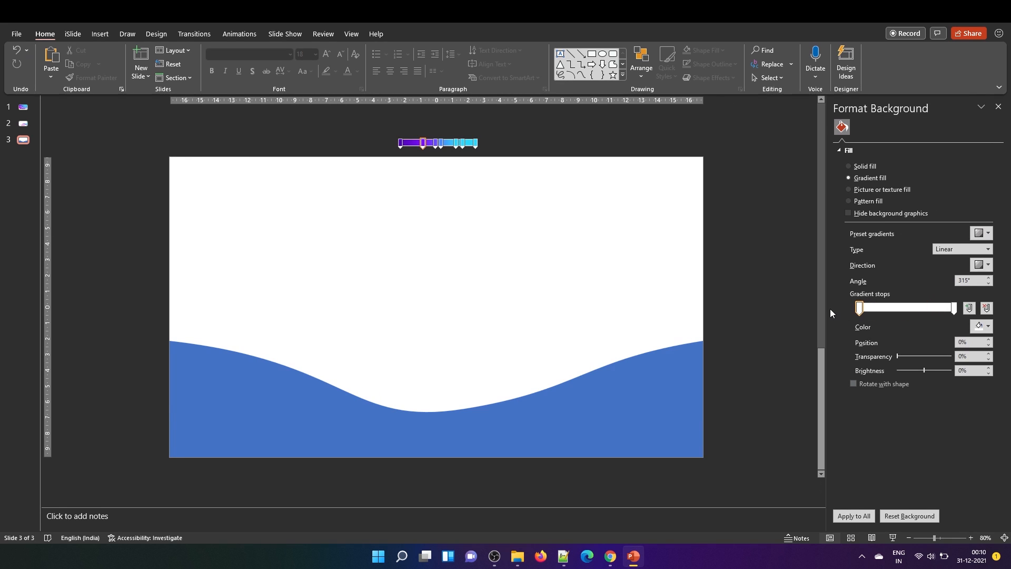
pyautogui.click(886, 309)
pyautogui.click(907, 309)
pyautogui.click(930, 309)
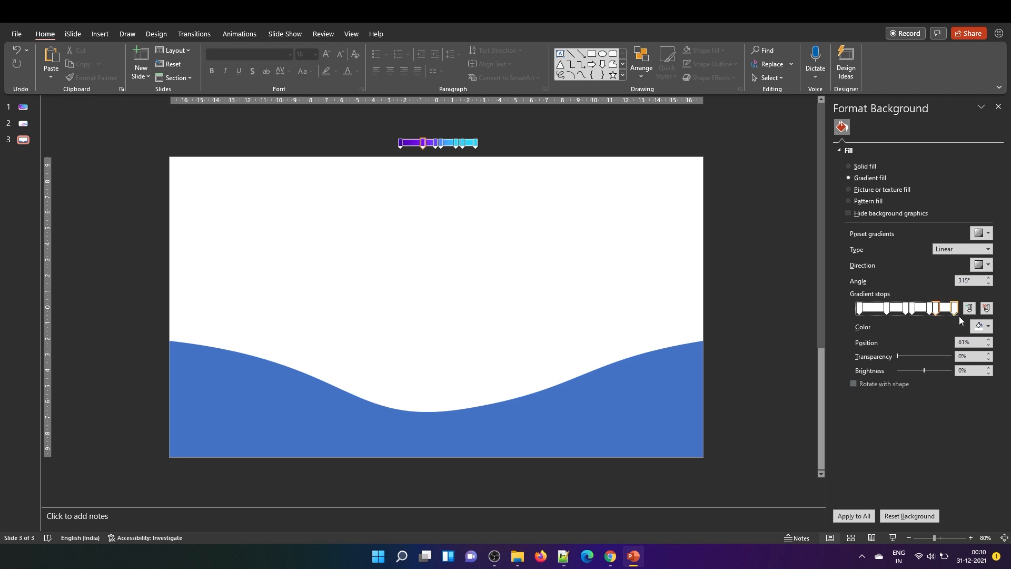
pyautogui.click(979, 263)
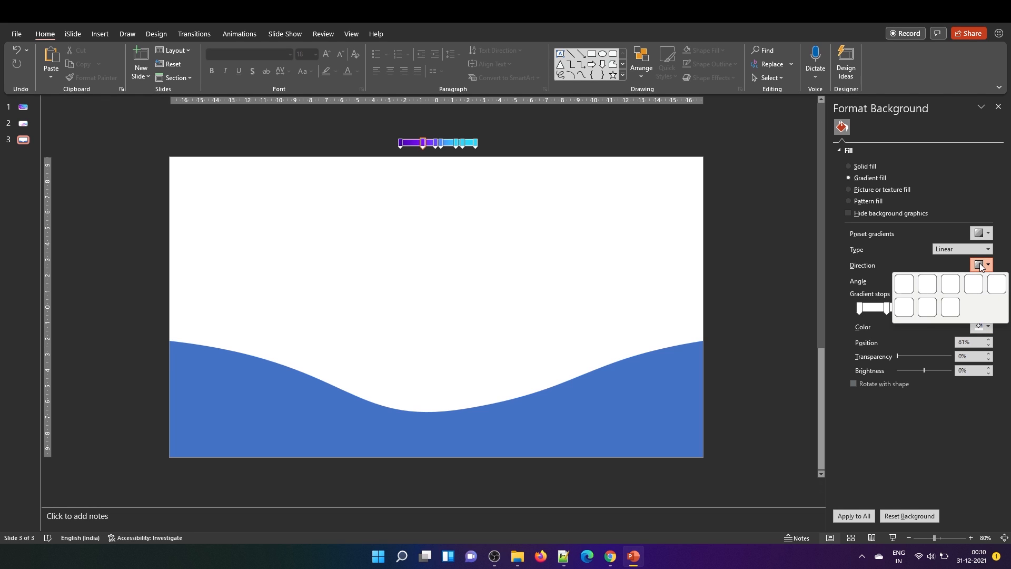
pyautogui.click(927, 309)
# Eyedropper-colour the first three gradient stops purple and blue-purple from the reference bar.
pyautogui.click(982, 326)
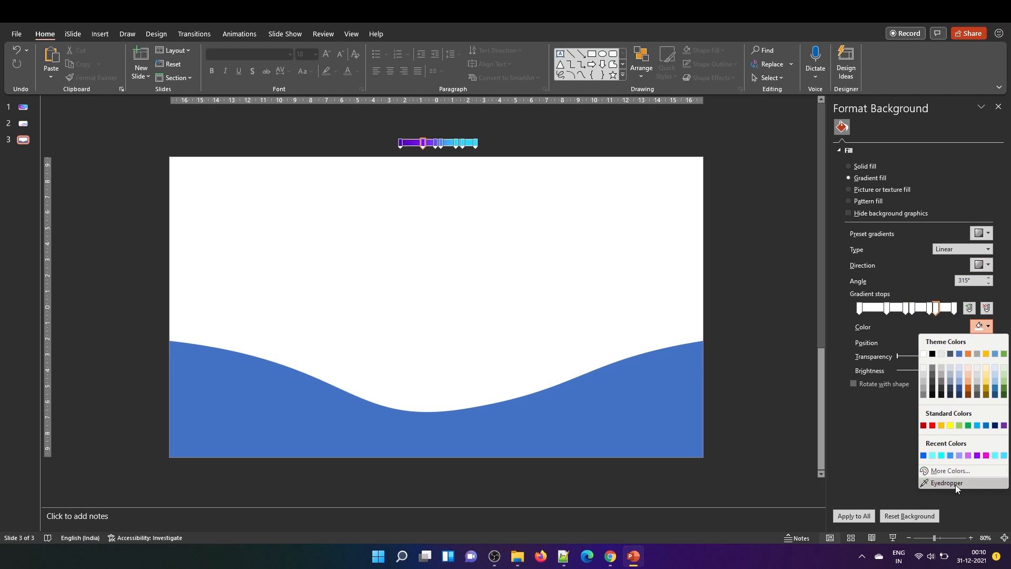
pyautogui.click(955, 485)
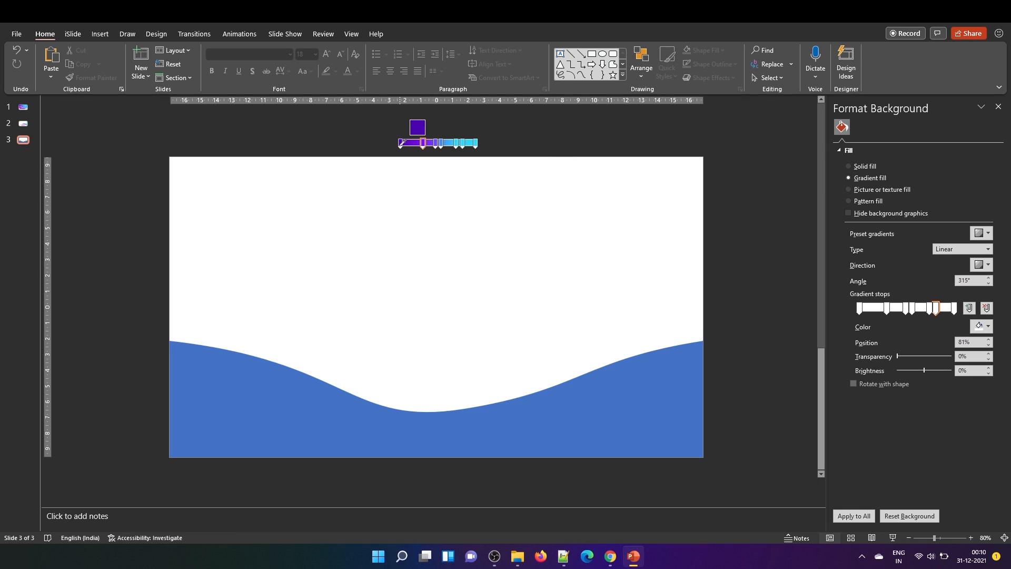
pyautogui.click(401, 144)
pyautogui.click(859, 309)
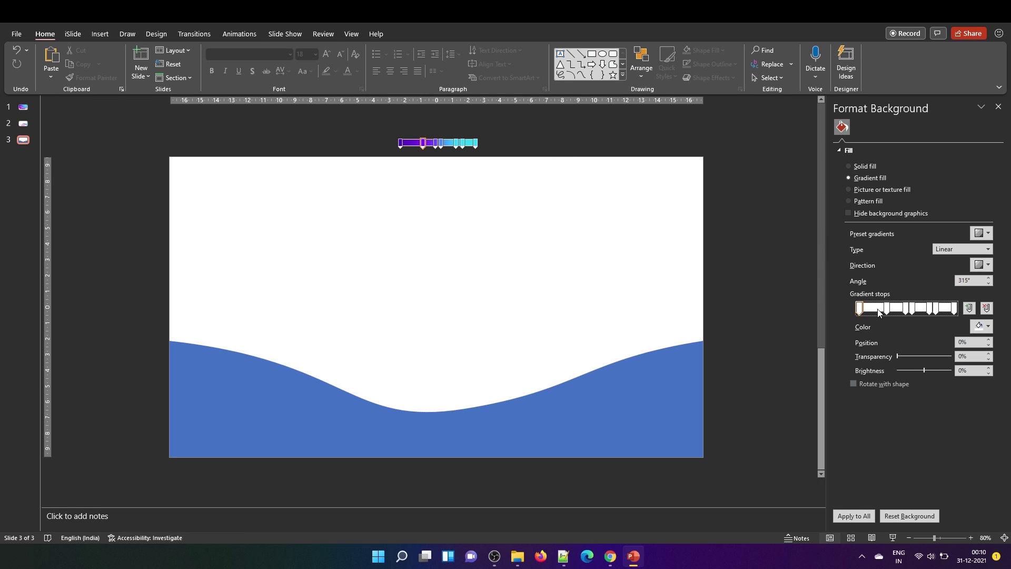
pyautogui.click(982, 327)
pyautogui.click(942, 483)
pyautogui.click(401, 143)
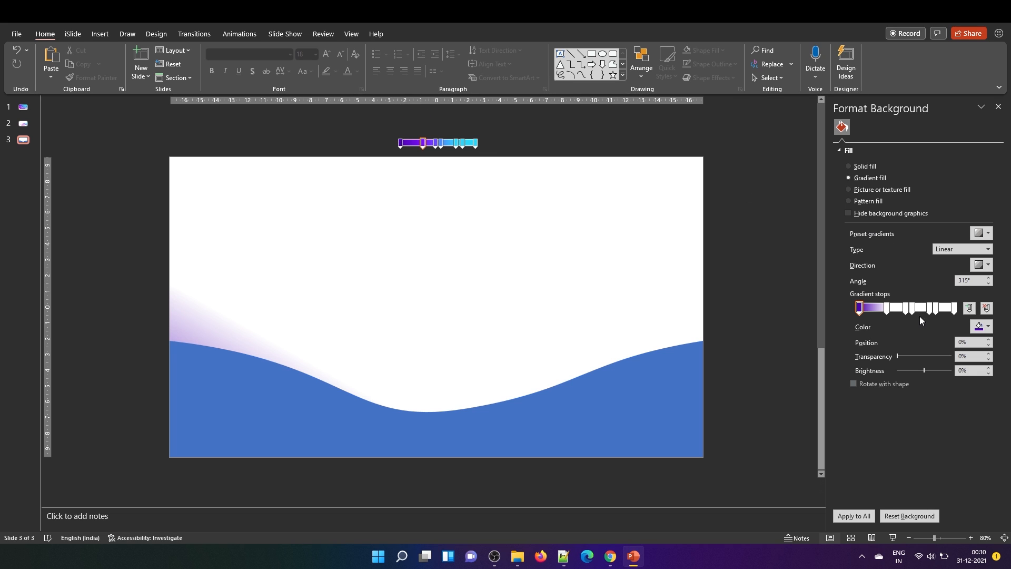
pyautogui.click(887, 309)
pyautogui.click(982, 326)
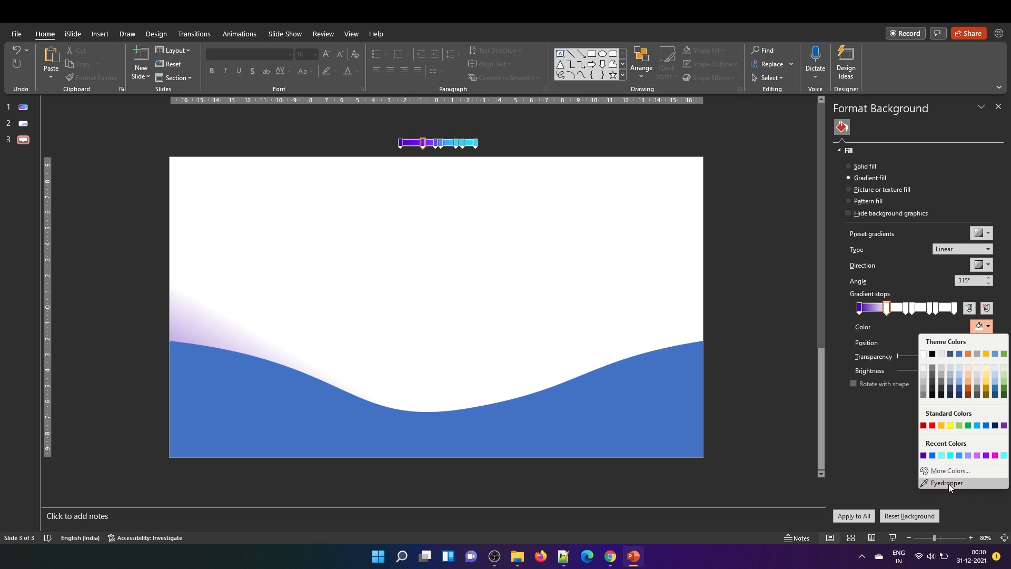
pyautogui.click(945, 483)
pyautogui.click(427, 143)
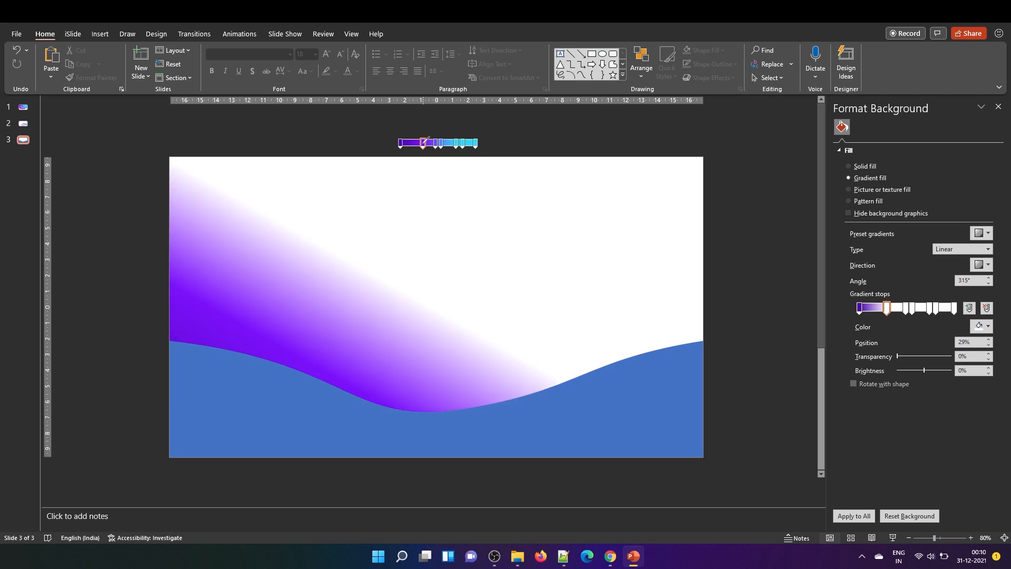
pyautogui.click(907, 308)
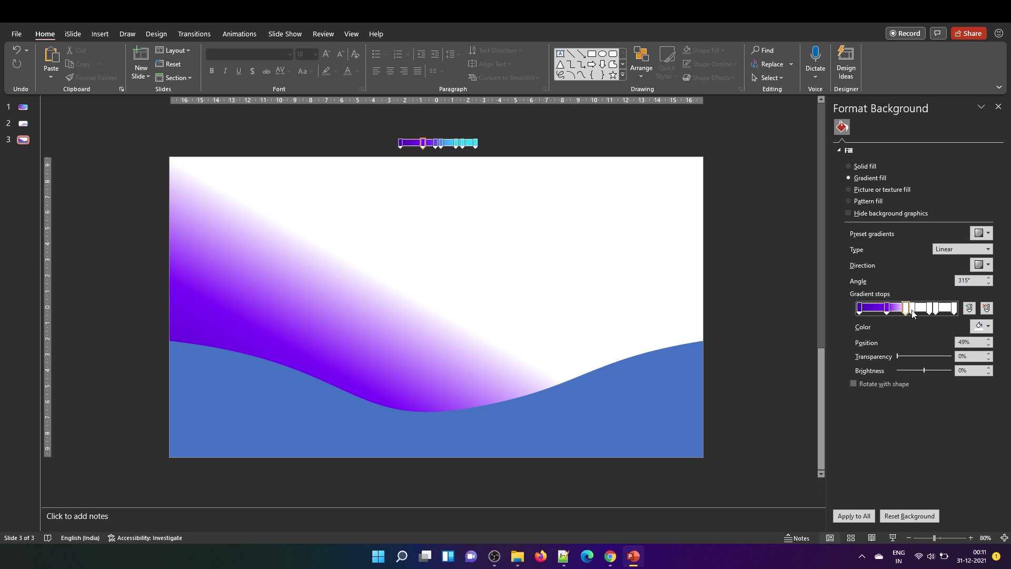
pyautogui.click(988, 326)
pyautogui.click(949, 484)
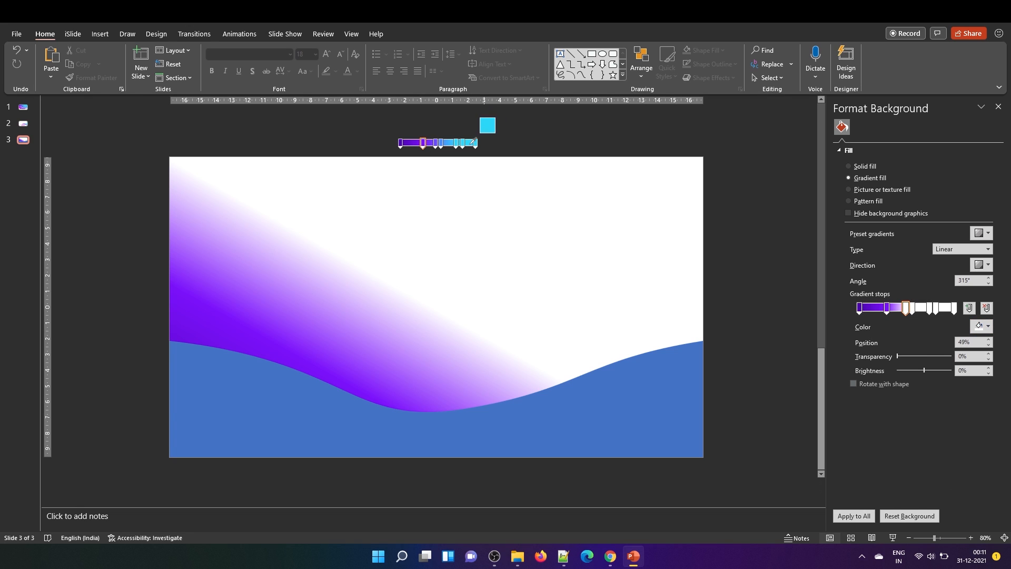
pyautogui.click(437, 142)
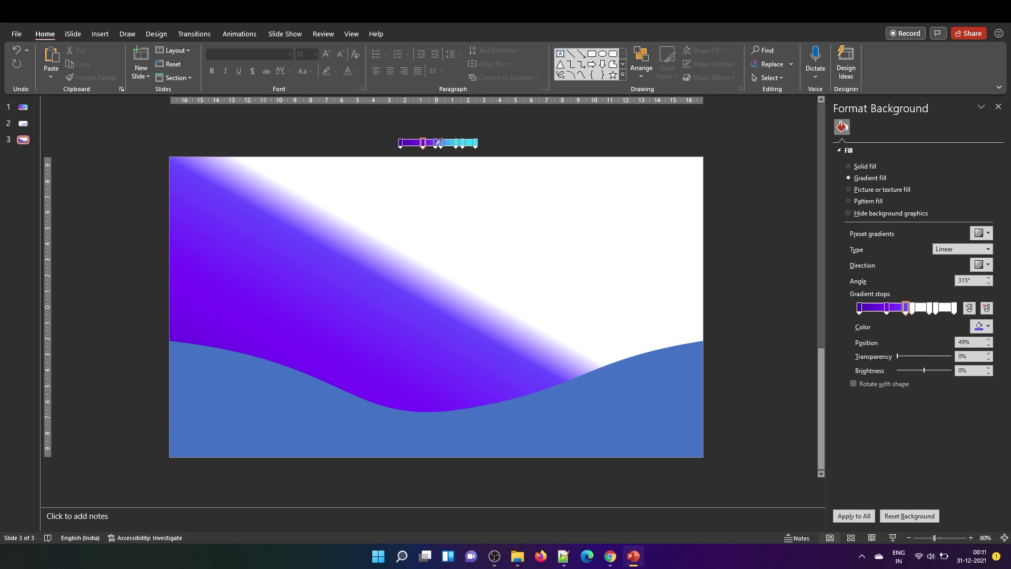
# Eyedropper-colour the remaining white stops blue and cyan so the background fades purple to cyan.
pyautogui.click(914, 308)
pyautogui.click(987, 326)
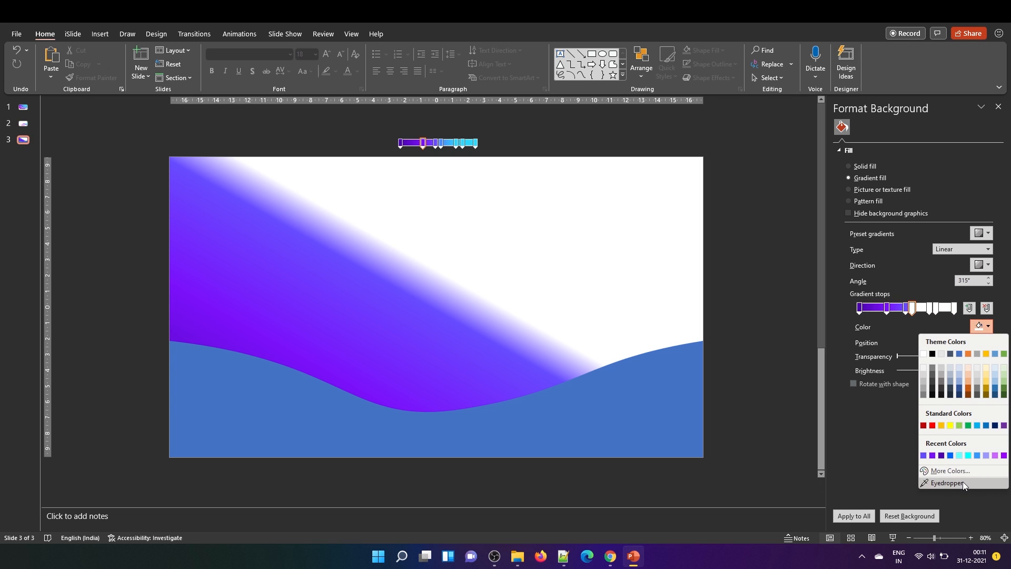
pyautogui.click(949, 483)
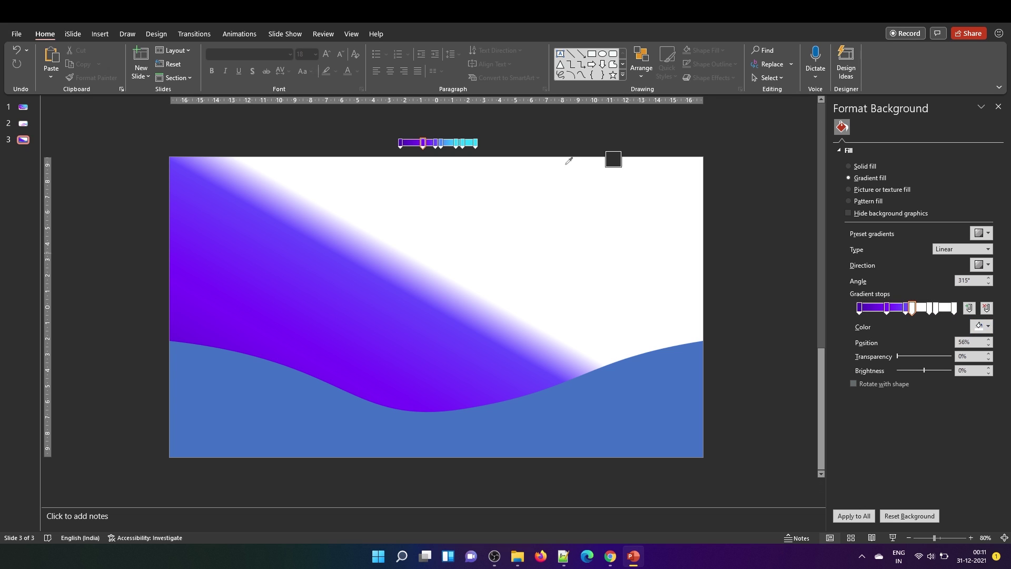
pyautogui.click(444, 143)
pyautogui.click(931, 312)
pyautogui.click(988, 327)
pyautogui.click(960, 479)
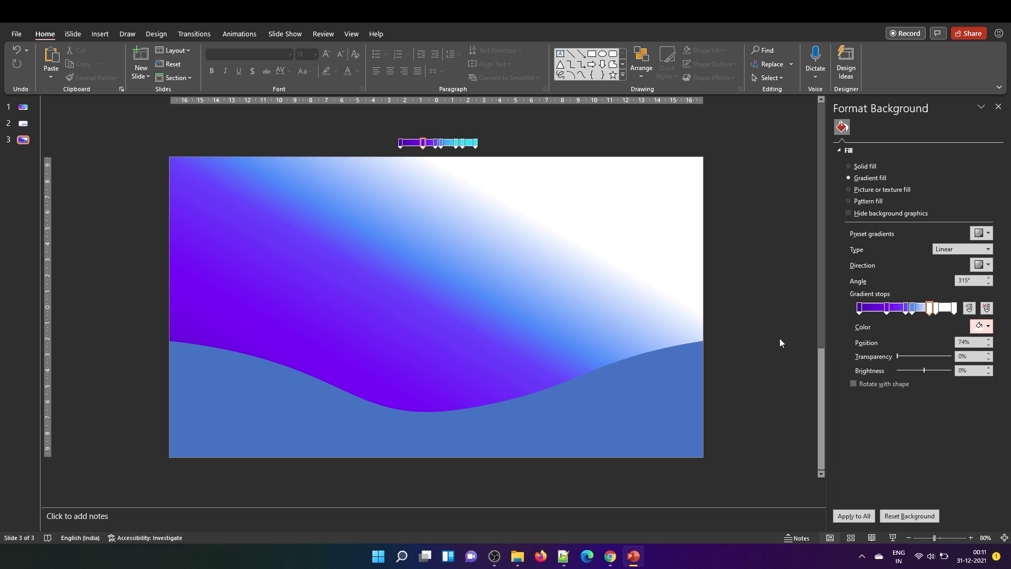
pyautogui.click(460, 143)
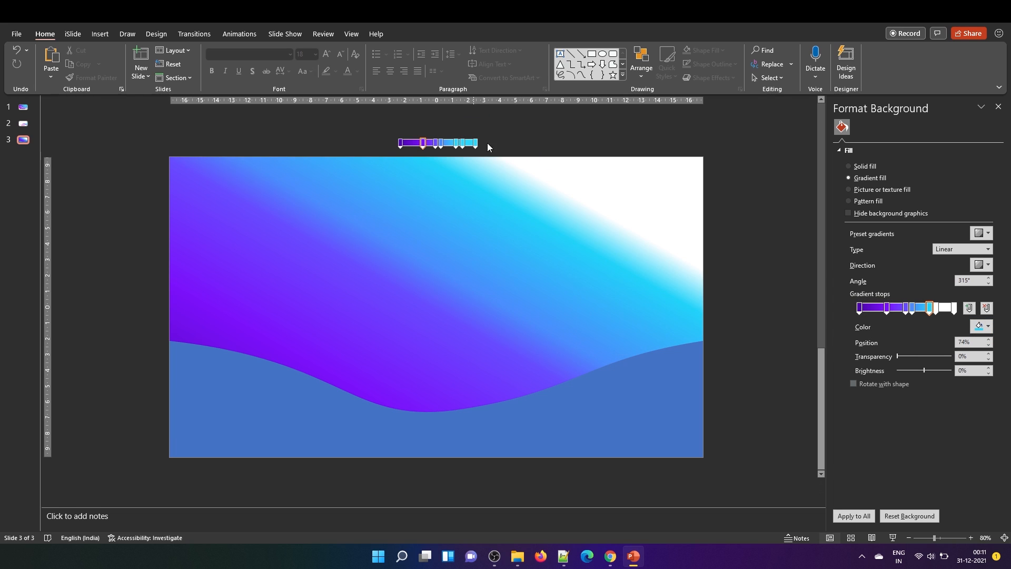
pyautogui.click(939, 310)
pyautogui.click(988, 326)
pyautogui.click(947, 483)
pyautogui.click(467, 144)
pyautogui.click(955, 307)
pyautogui.click(988, 326)
pyautogui.click(950, 481)
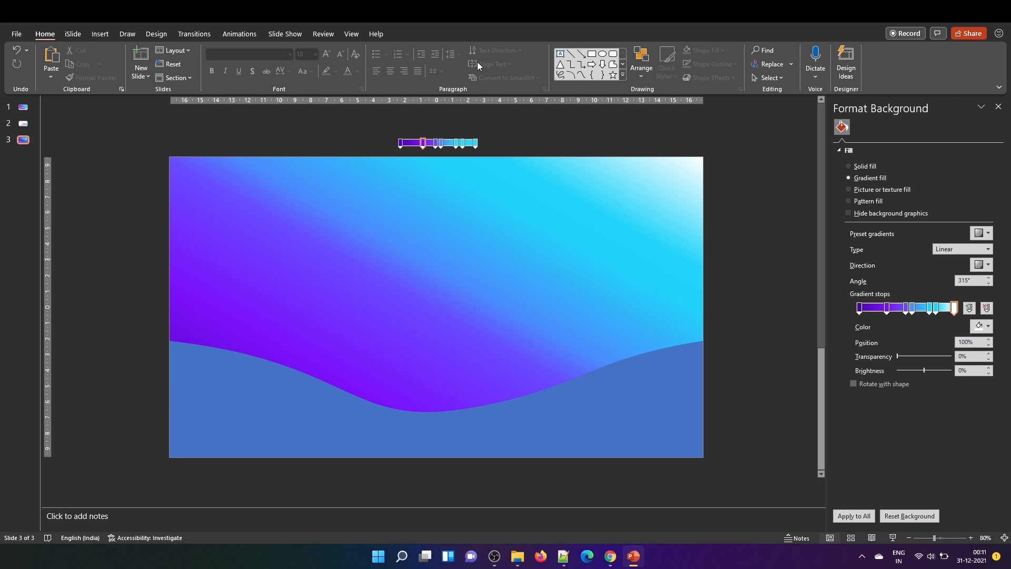
pyautogui.click(477, 142)
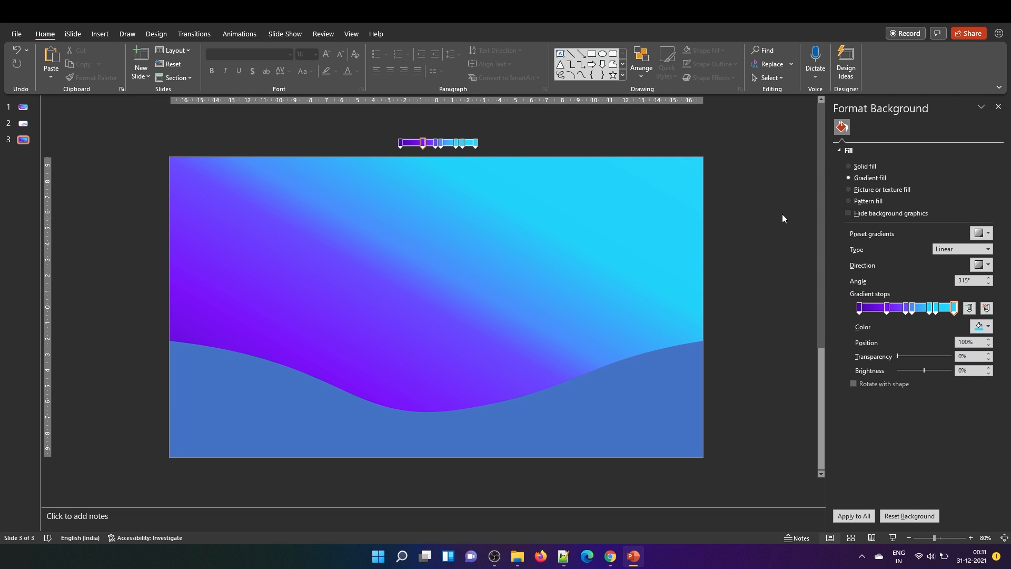
# Fill the bottom wave shape with white.
pyautogui.click(621, 411)
pyautogui.click(987, 259)
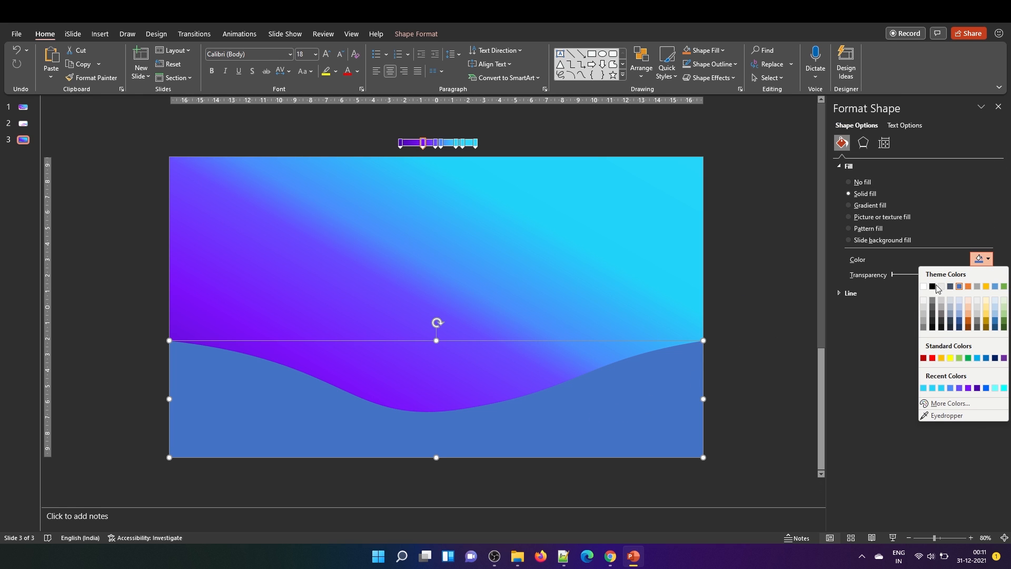
pyautogui.click(924, 286)
# Draw a closed freeform curve forming a second wave shape.
pyautogui.click(751, 331)
pyautogui.click(100, 34)
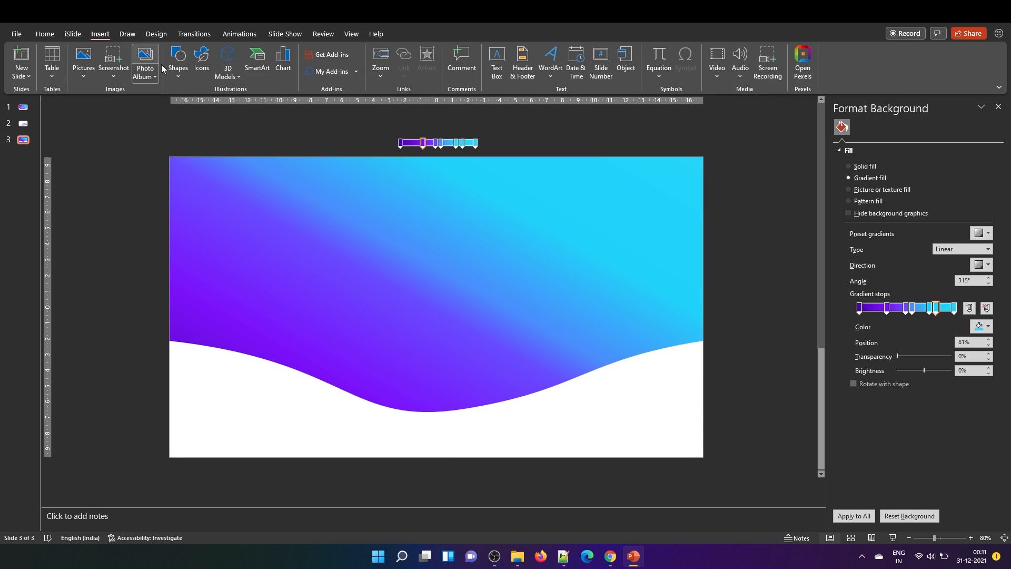
pyautogui.click(177, 63)
pyautogui.click(197, 115)
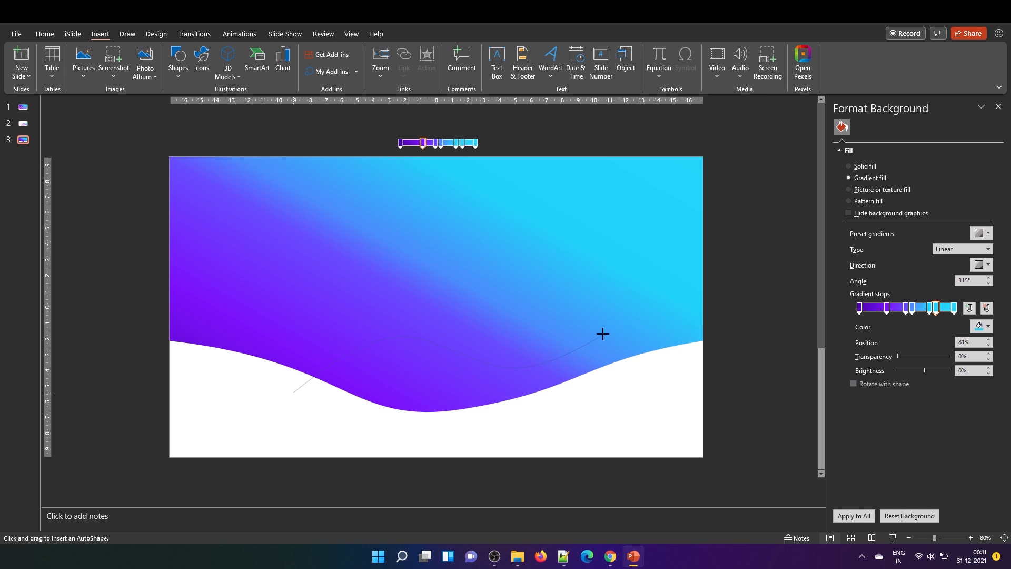
pyautogui.click(635, 325)
pyautogui.click(293, 393)
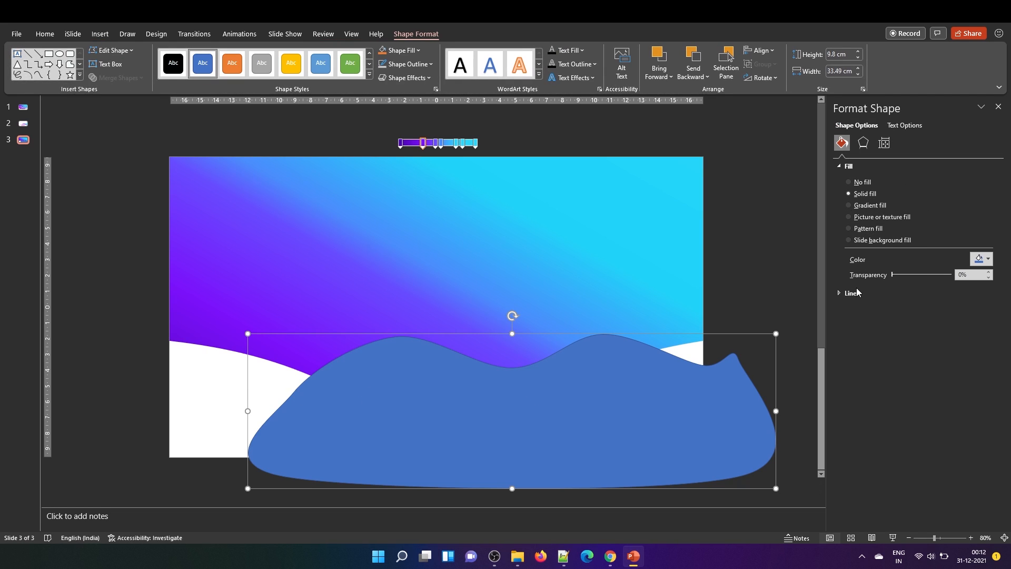
# Remove the new wave's outline and send it behind the white wave.
pyautogui.click(853, 292)
pyautogui.click(864, 309)
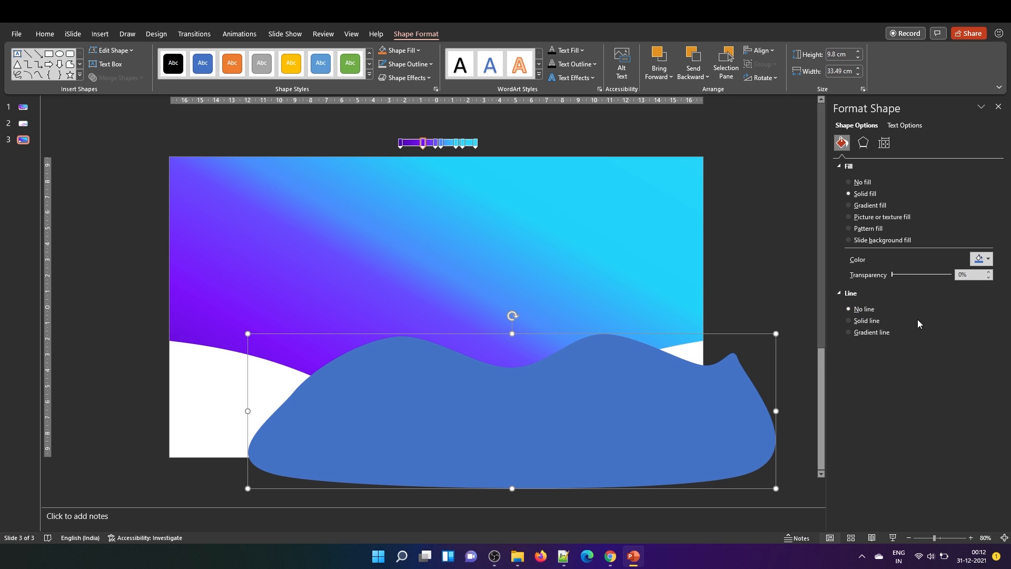
pyautogui.rightClick(612, 394)
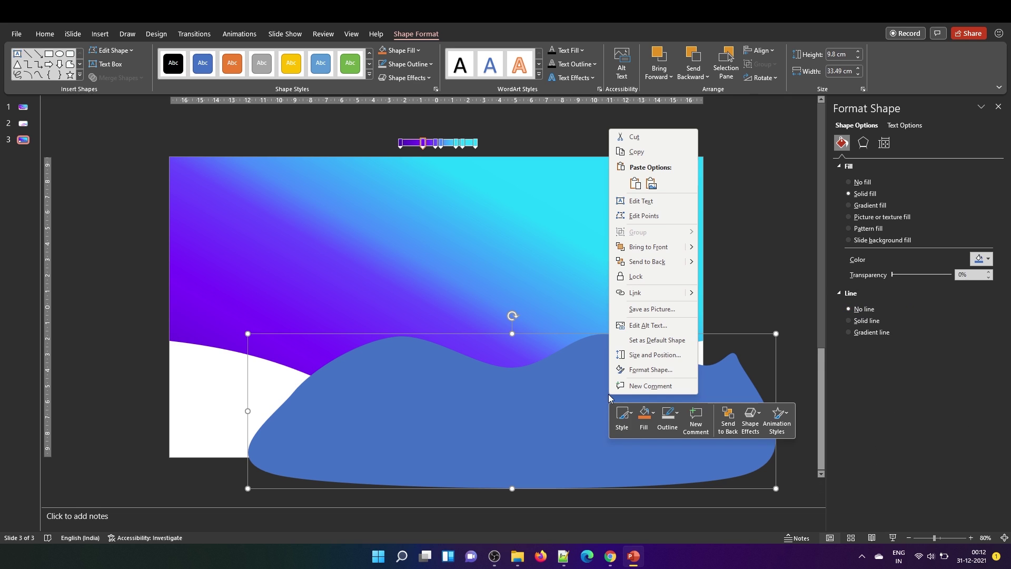
pyautogui.click(654, 270)
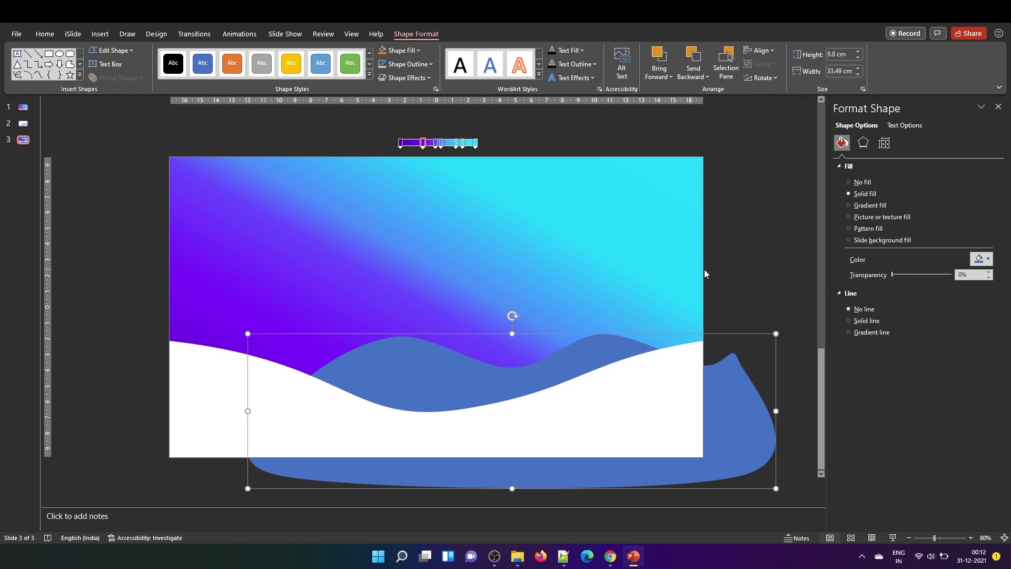
# Give the new wave a gradient fill running at 180°.
pyautogui.click(867, 208)
pyautogui.click(981, 291)
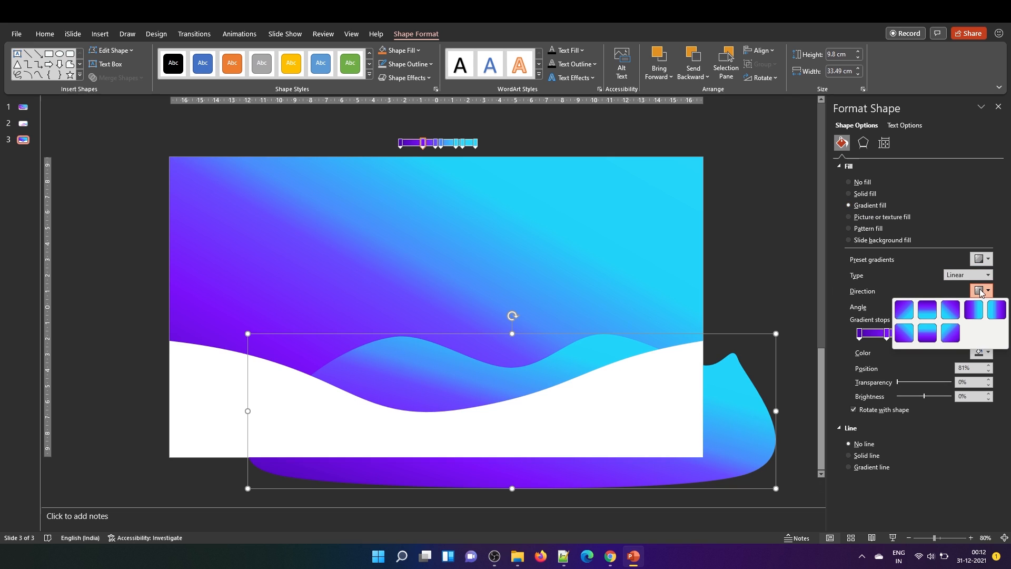
pyautogui.click(973, 309)
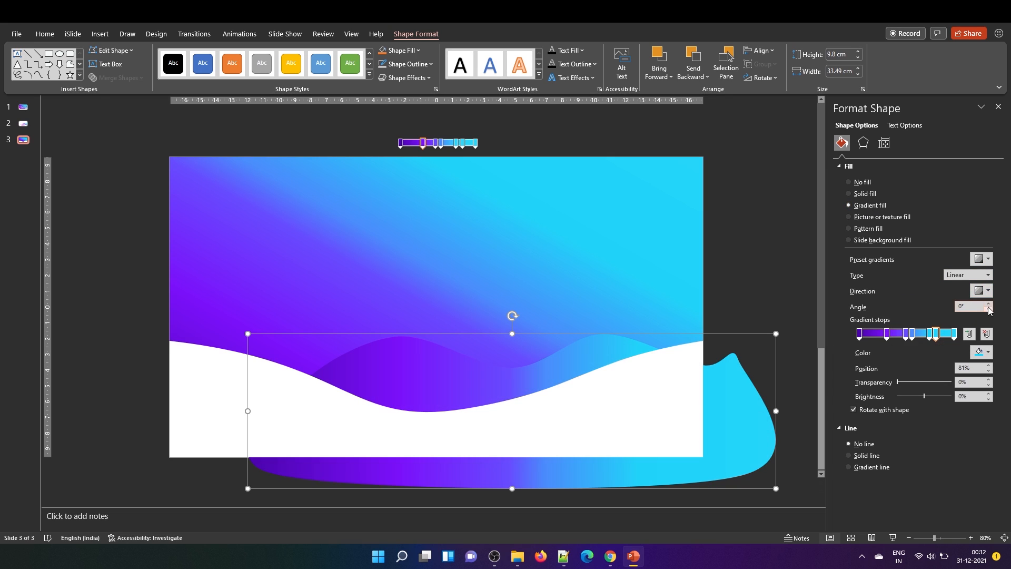
pyautogui.click(980, 291)
pyautogui.click(957, 311)
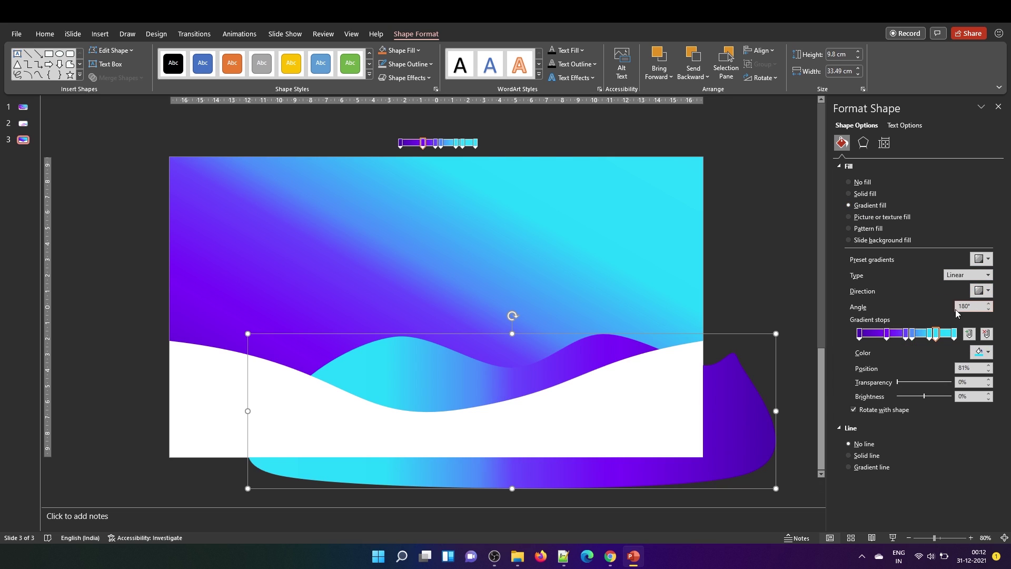
pyautogui.click(662, 369)
# Draw rectangles covering the wave's overflow below and to the right of the slide.
pyautogui.click(178, 62)
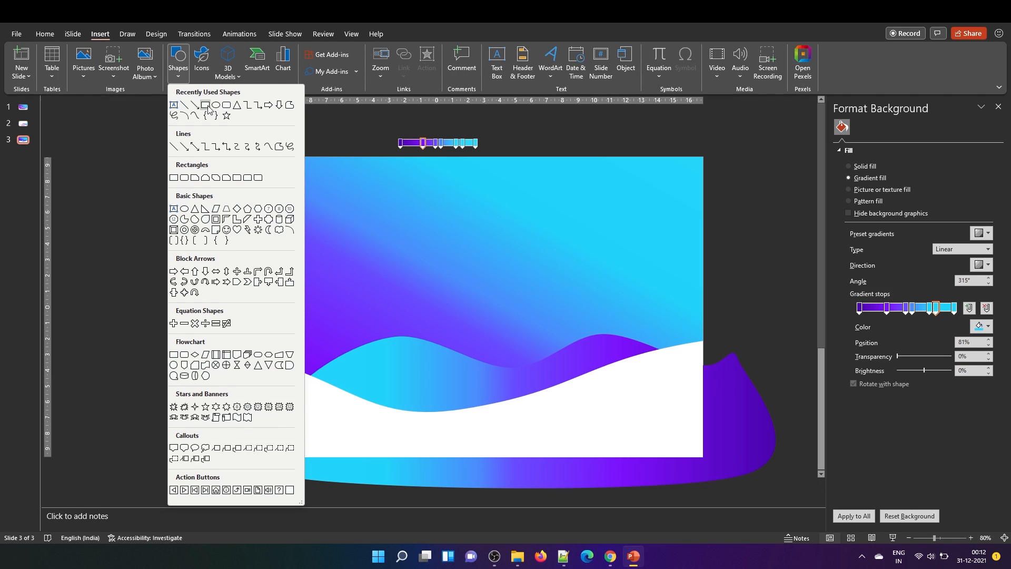
pyautogui.click(207, 106)
pyautogui.moveTo(242, 458); pyautogui.dragTo(792, 505)
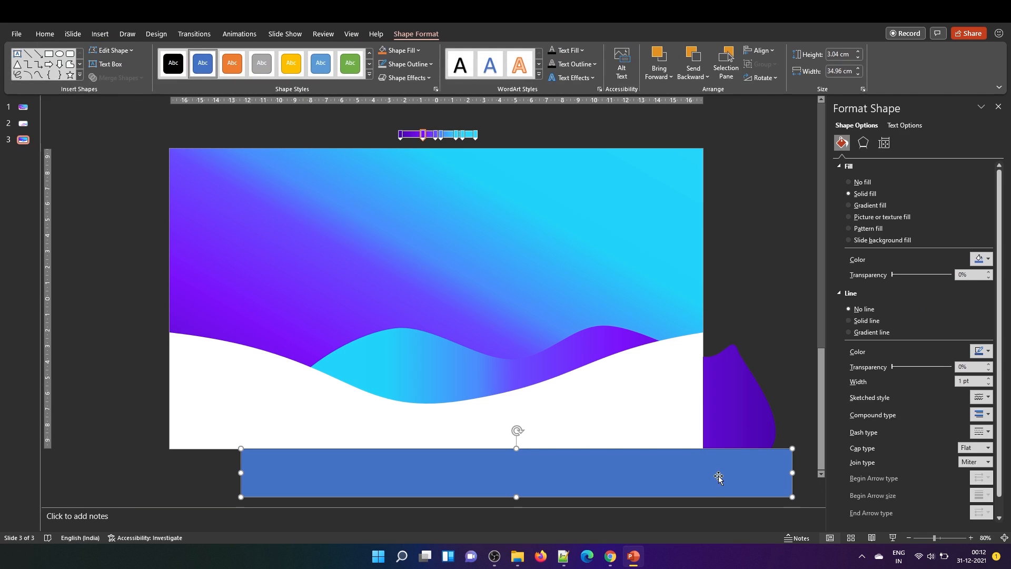
pyautogui.moveTo(711, 472); pyautogui.dragTo(706, 386)
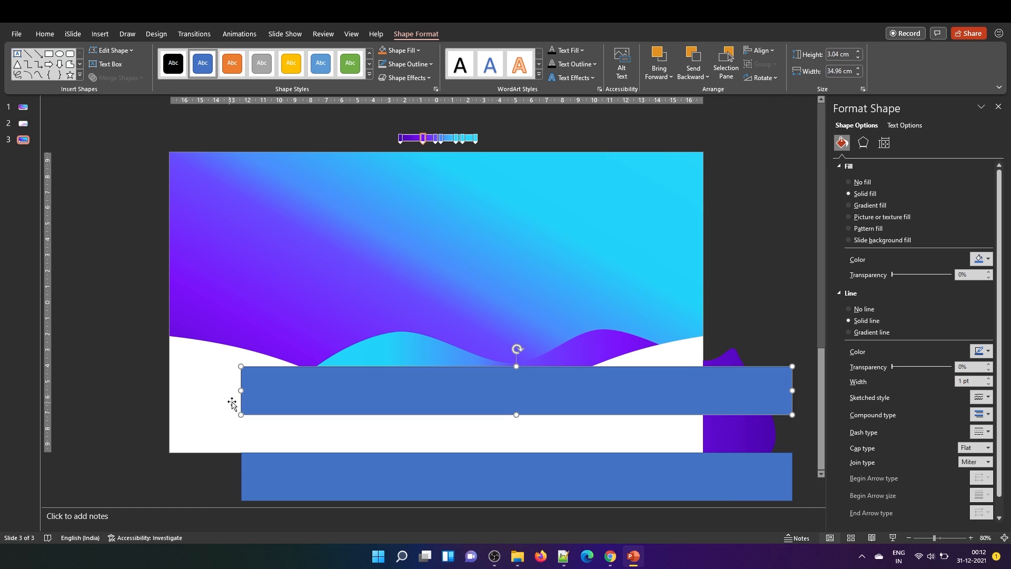
pyautogui.moveTo(241, 390); pyautogui.dragTo(704, 407)
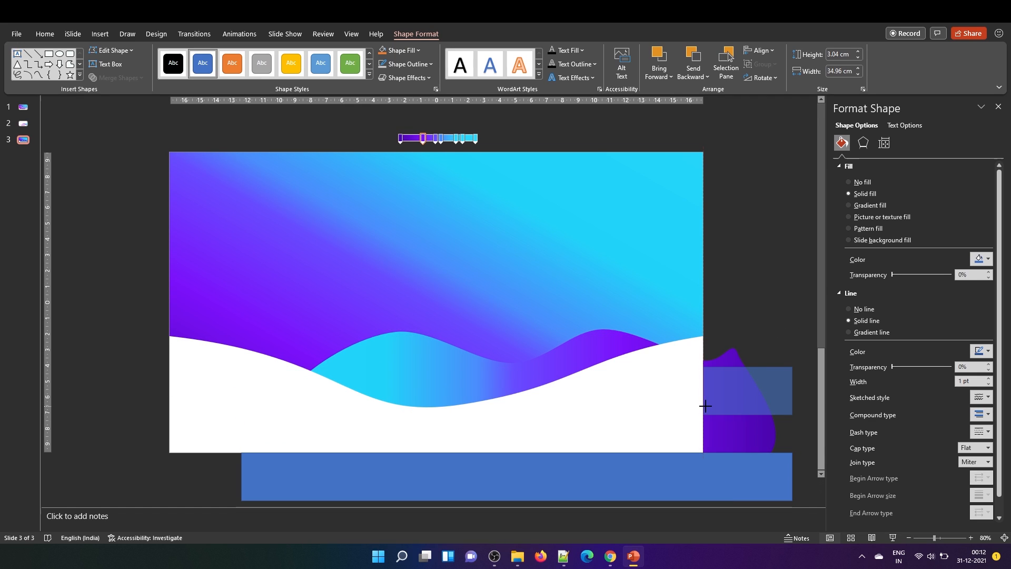
pyautogui.moveTo(748, 367); pyautogui.dragTo(747, 319)
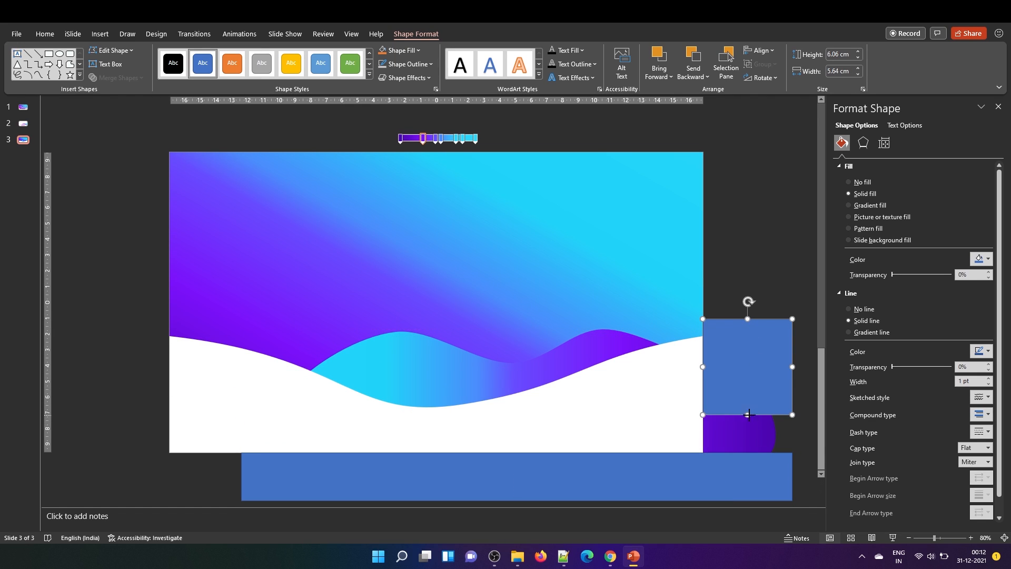
pyautogui.moveTo(747, 415); pyautogui.dragTo(748, 504)
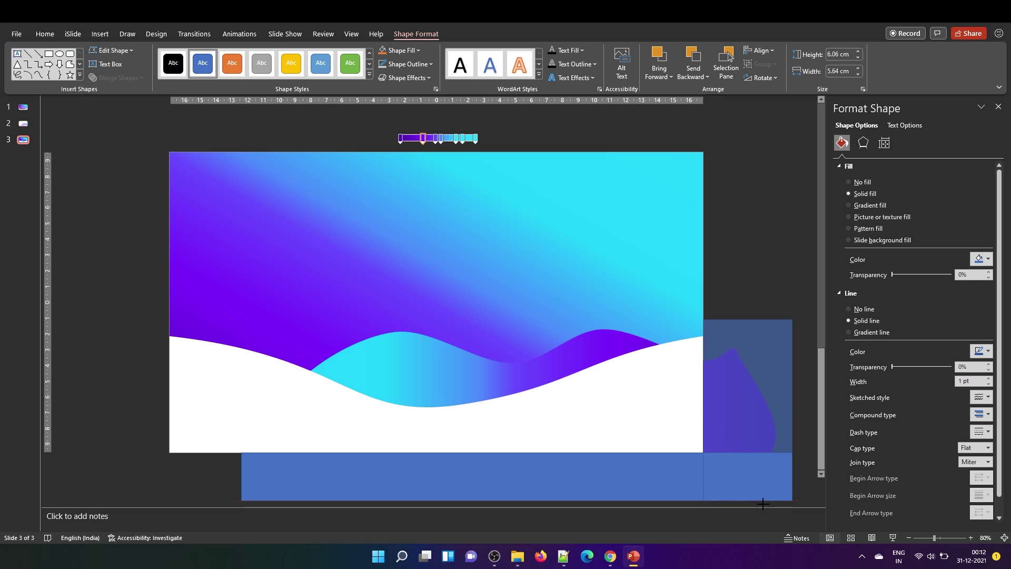
# Subtract each rectangle from the wave so it ends at the slide's bottom and right edges.
pyautogui.keyDown('shift'); pyautogui.click(461, 386); pyautogui.keyUp('shift')
pyautogui.keyDown('shift'); pyautogui.click(441, 486); pyautogui.keyUp('shift')
pyautogui.click(116, 77)
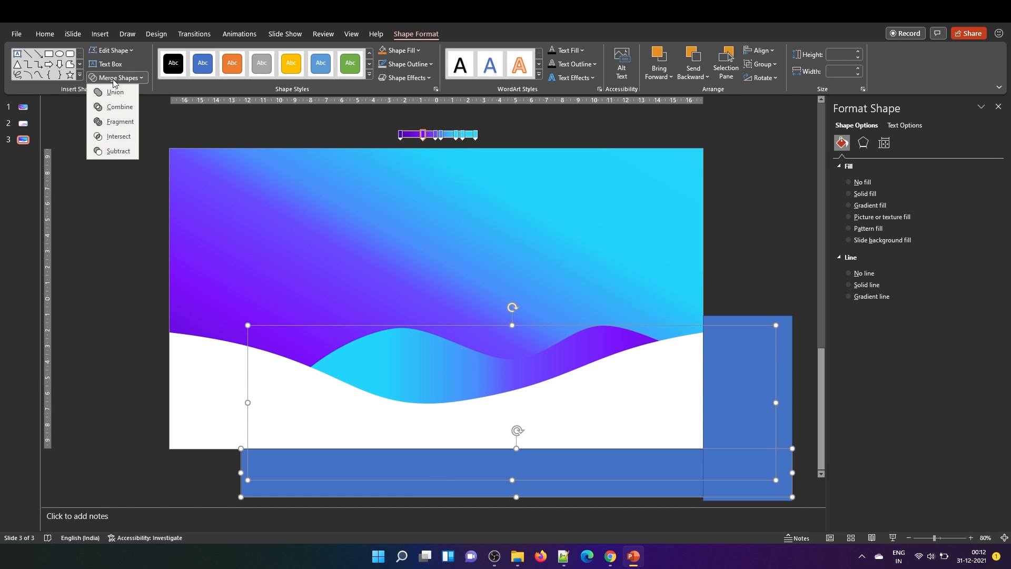
pyautogui.click(122, 156)
pyautogui.keyDown('shift'); pyautogui.click(671, 334); pyautogui.keyUp('shift')
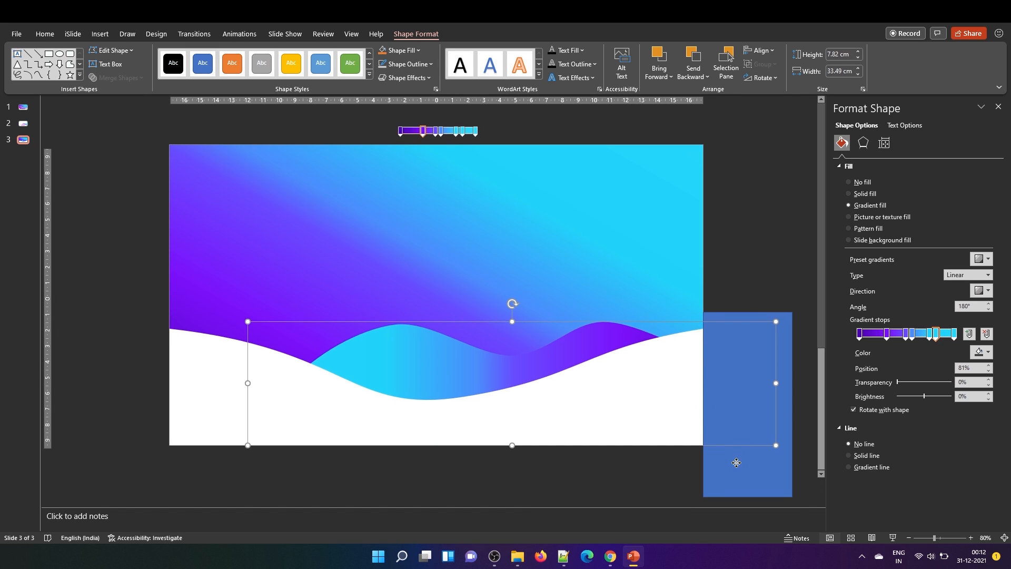
pyautogui.click(117, 78)
pyautogui.click(135, 151)
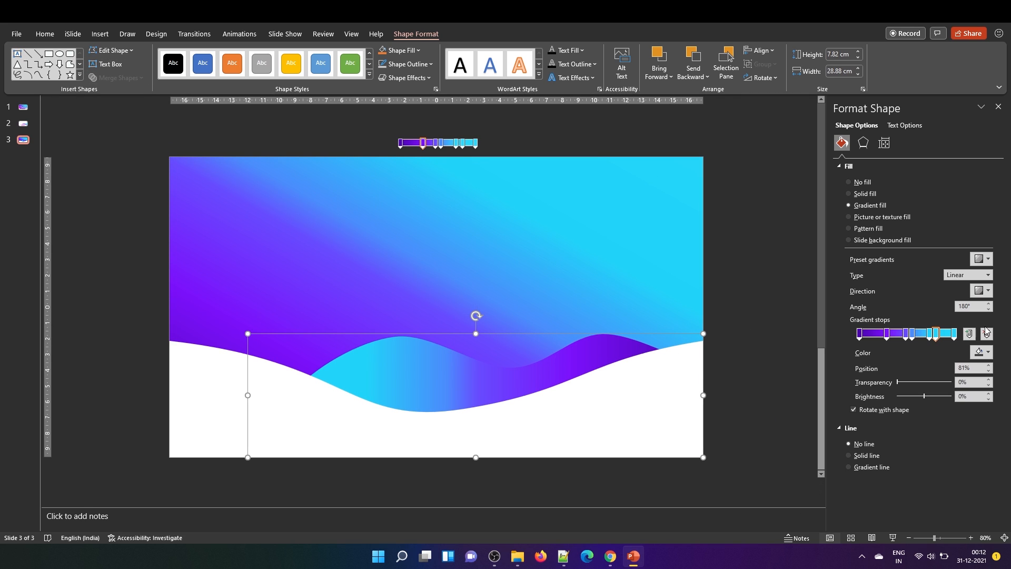
# Set the wave gradient diagonal, remove an extra stop and move stops to 67% and the right end.
pyautogui.click(983, 291)
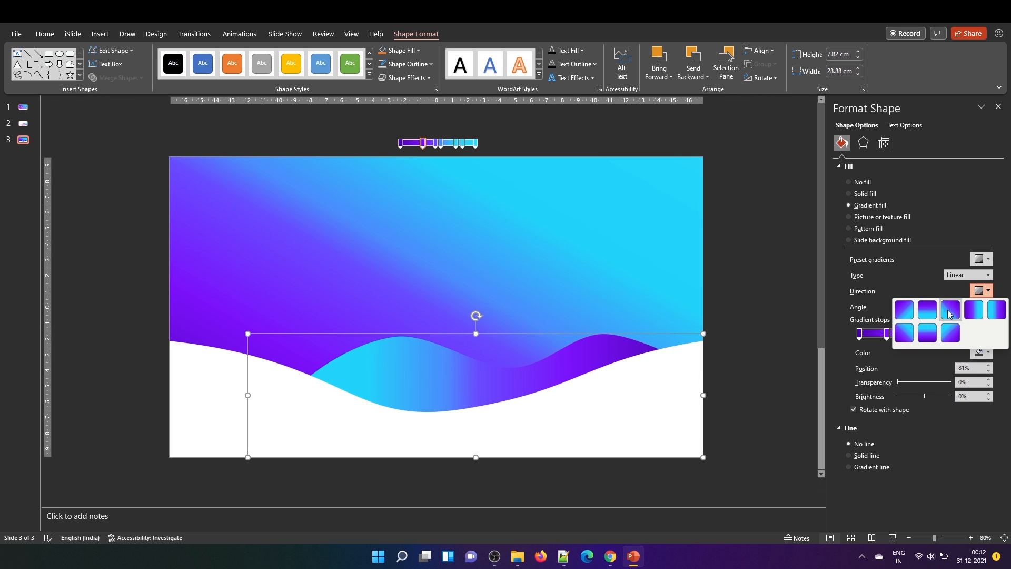
pyautogui.click(950, 311)
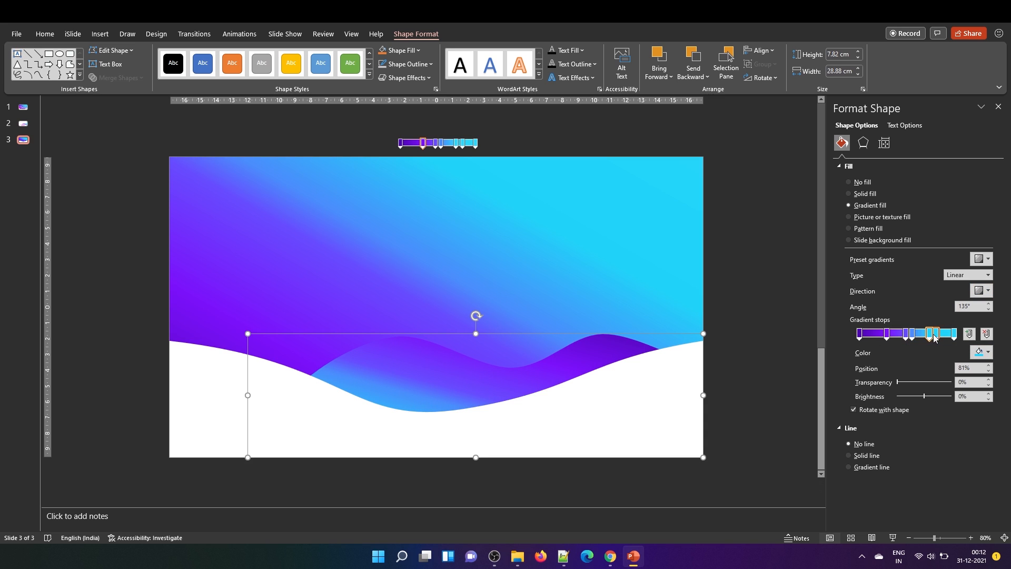
pyautogui.click(905, 338)
pyautogui.click(985, 334)
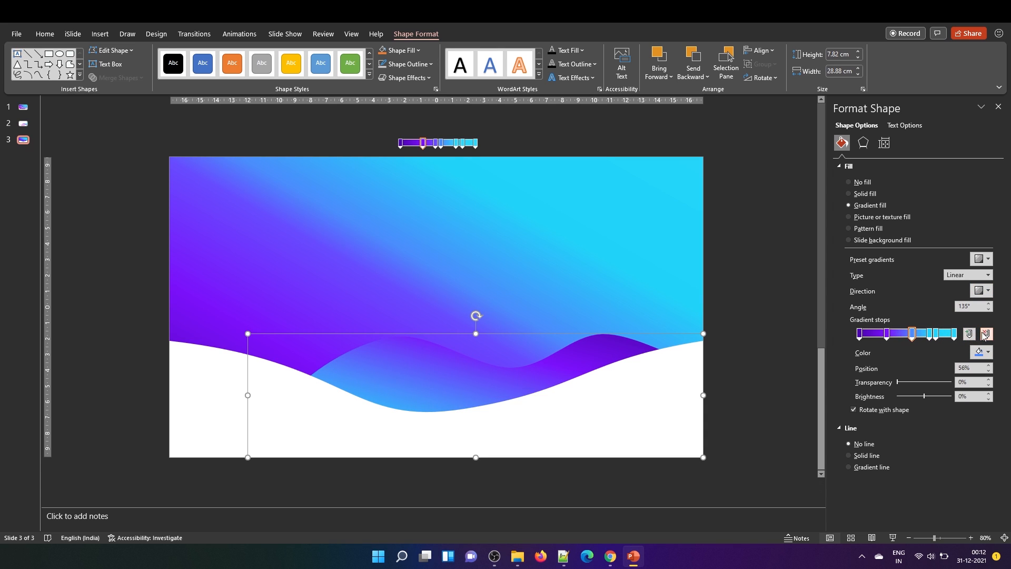
pyautogui.moveTo(911, 335); pyautogui.dragTo(904, 334)
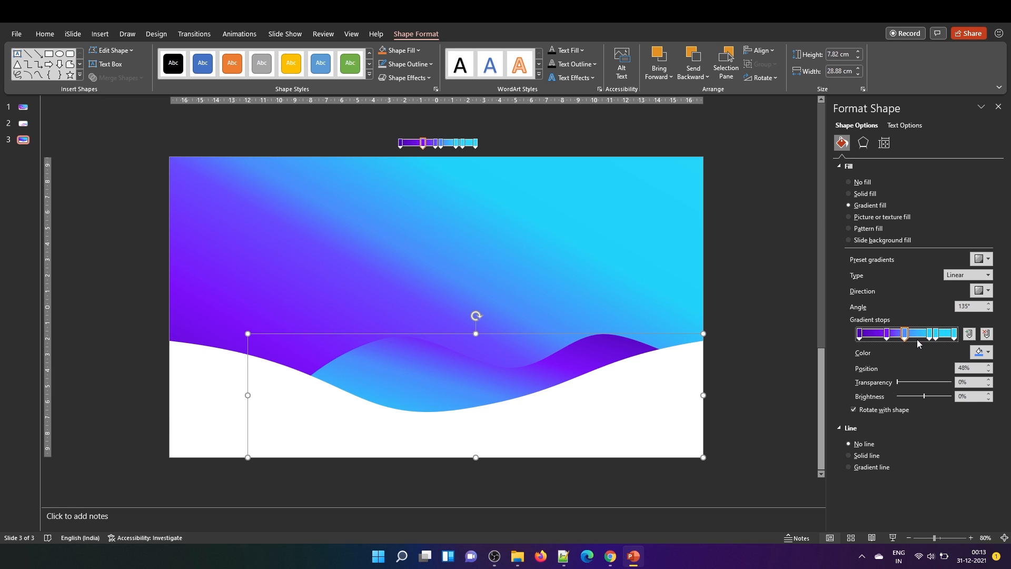
pyautogui.click(951, 335)
pyautogui.moveTo(951, 335); pyautogui.dragTo(950, 335)
pyautogui.moveTo(860, 335); pyautogui.dragTo(954, 335)
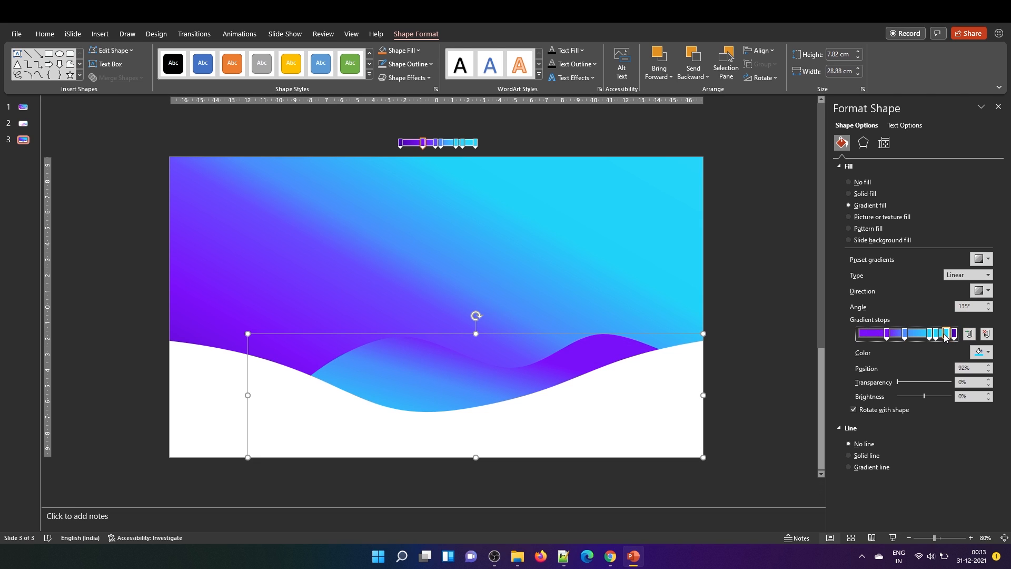
# Shift gradient stops to 64%, the middle and slightly left of 76%.
pyautogui.moveTo(922, 336); pyautogui.dragTo(936, 335)
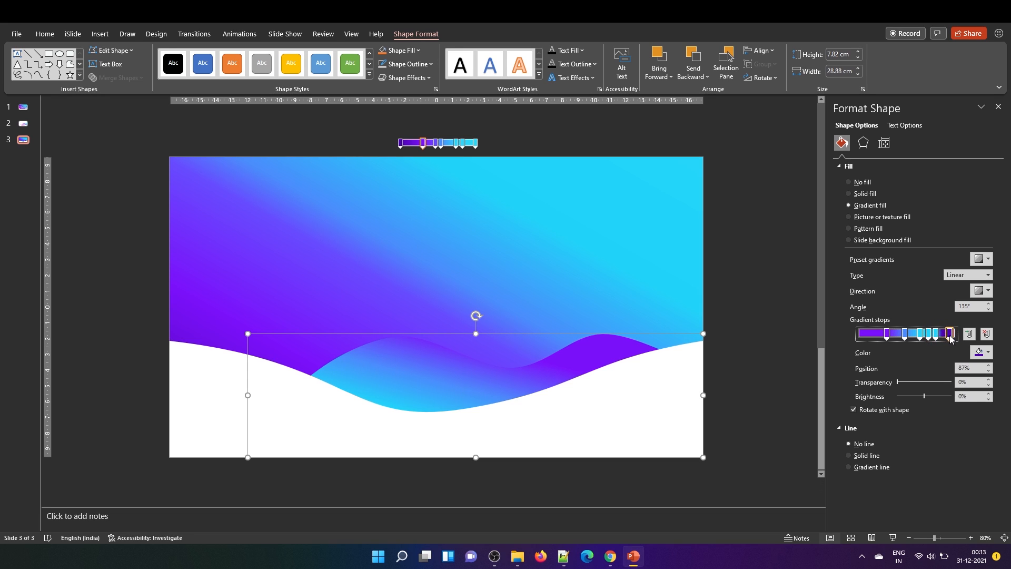
pyautogui.moveTo(901, 335); pyautogui.dragTo(906, 335)
pyautogui.click(917, 335)
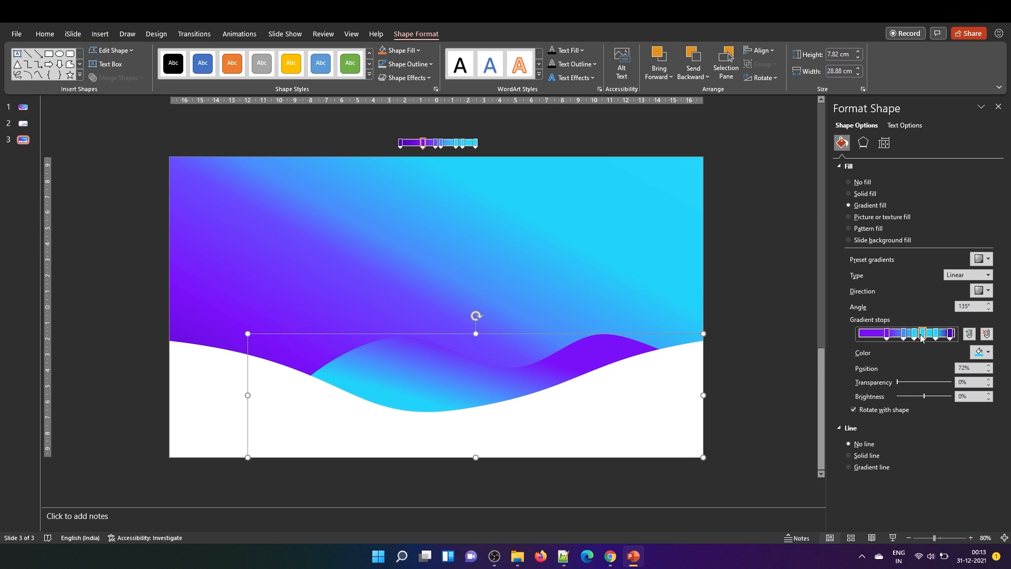
pyautogui.click(931, 334)
pyautogui.moveTo(927, 335); pyautogui.dragTo(924, 342)
# Remove extra stops and move the remaining ones to 84% and 91%.
pyautogui.click(987, 334)
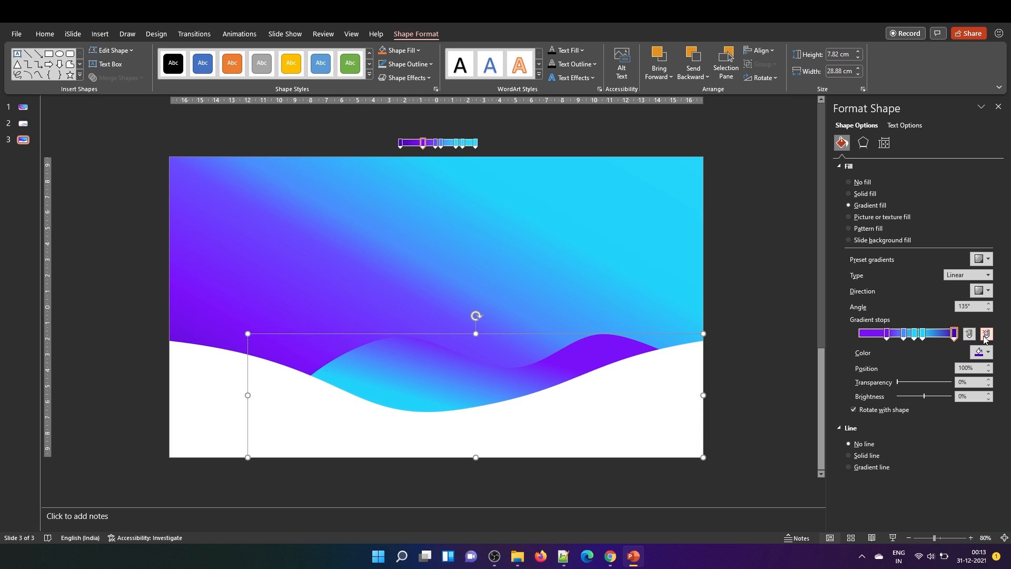
pyautogui.moveTo(955, 336); pyautogui.dragTo(926, 341)
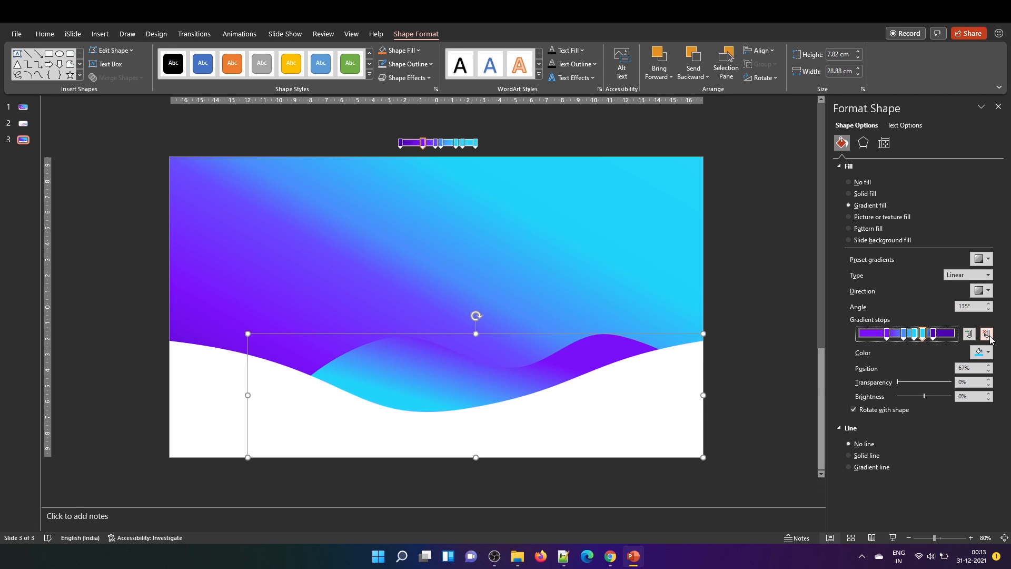
pyautogui.click(986, 335)
pyautogui.click(935, 335)
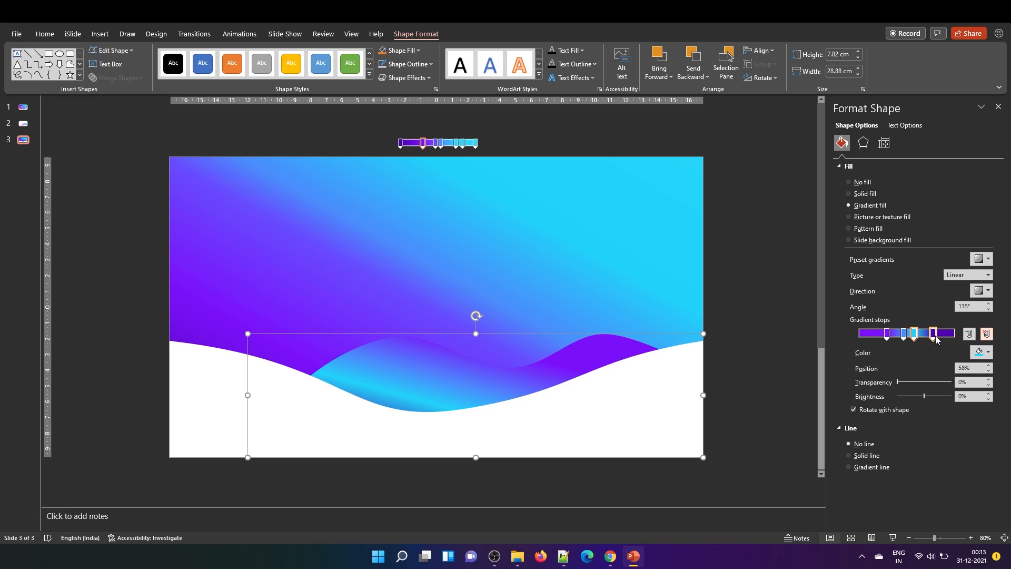
pyautogui.moveTo(935, 335)
pyautogui.mouseDown()
pyautogui.moveTo(957, 337)
pyautogui.moveTo(917, 341)
pyautogui.mouseUp()
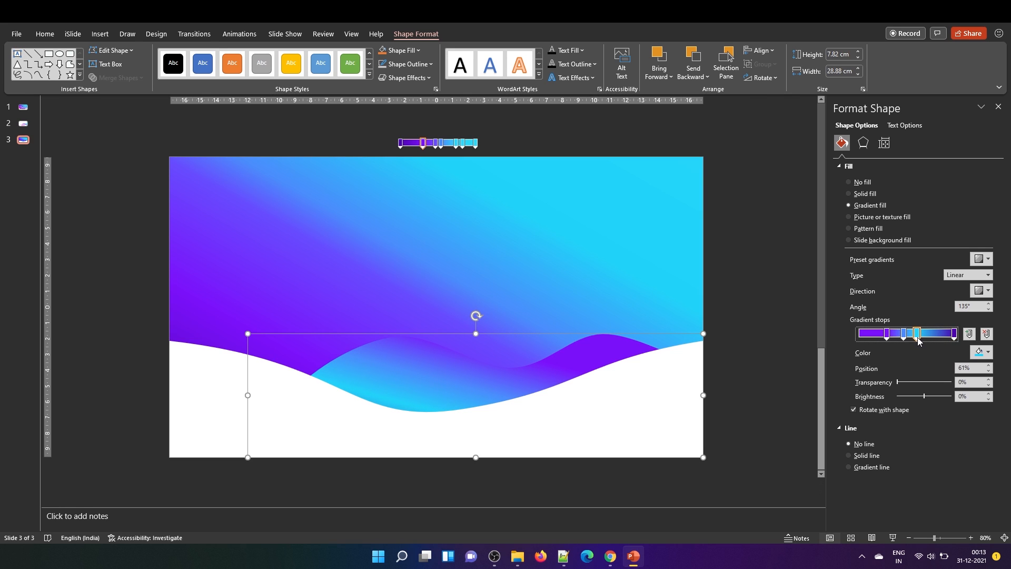
# Reposition a purple background gradient stop to about 32%, then reselect the wave.
pyautogui.click(746, 397)
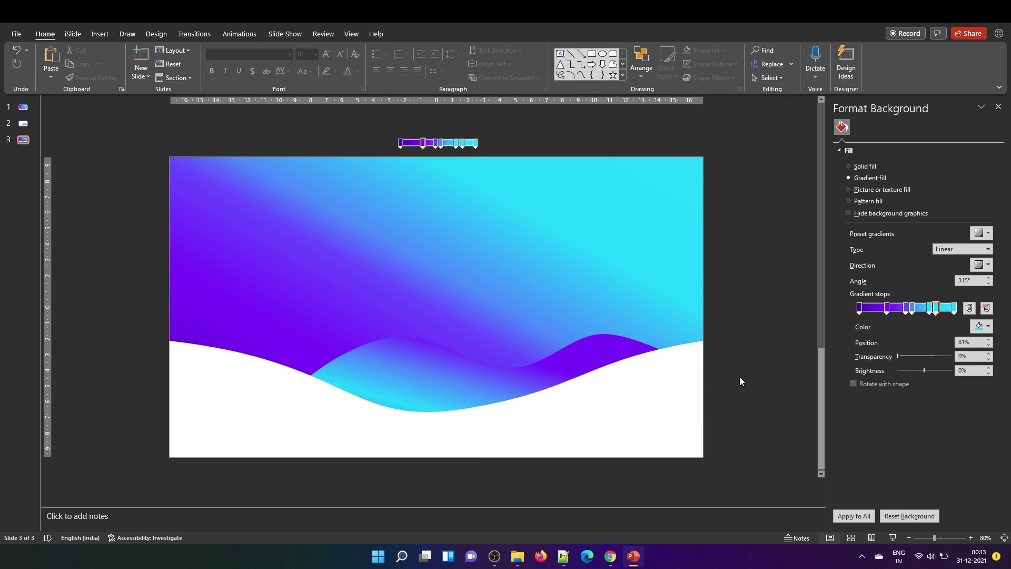
pyautogui.click(496, 384)
pyautogui.click(358, 288)
pyautogui.moveTo(886, 310)
pyautogui.mouseDown()
pyautogui.moveTo(898, 313)
pyautogui.moveTo(890, 310)
pyautogui.mouseUp()
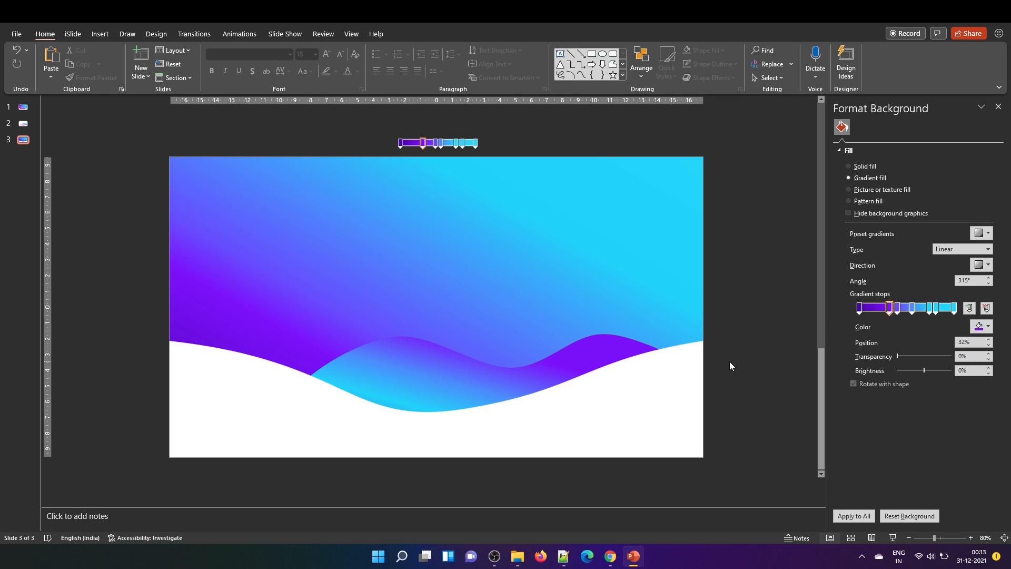
pyautogui.click(406, 366)
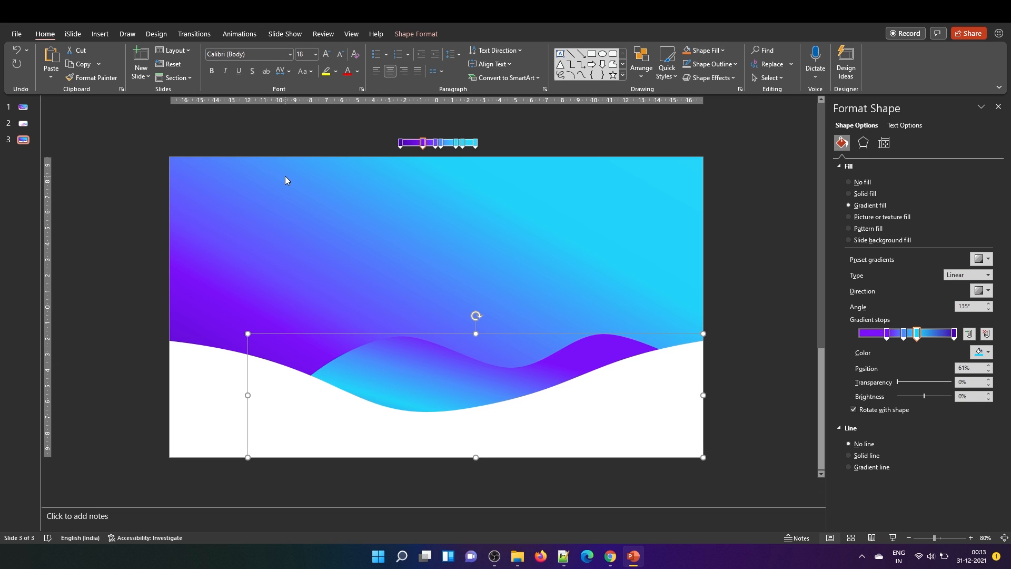
pyautogui.click(125, 194)
# Draw a closed freeform wave across the lower slide, overhanging its left, right and bottom edges.
pyautogui.click(99, 33)
pyautogui.click(178, 67)
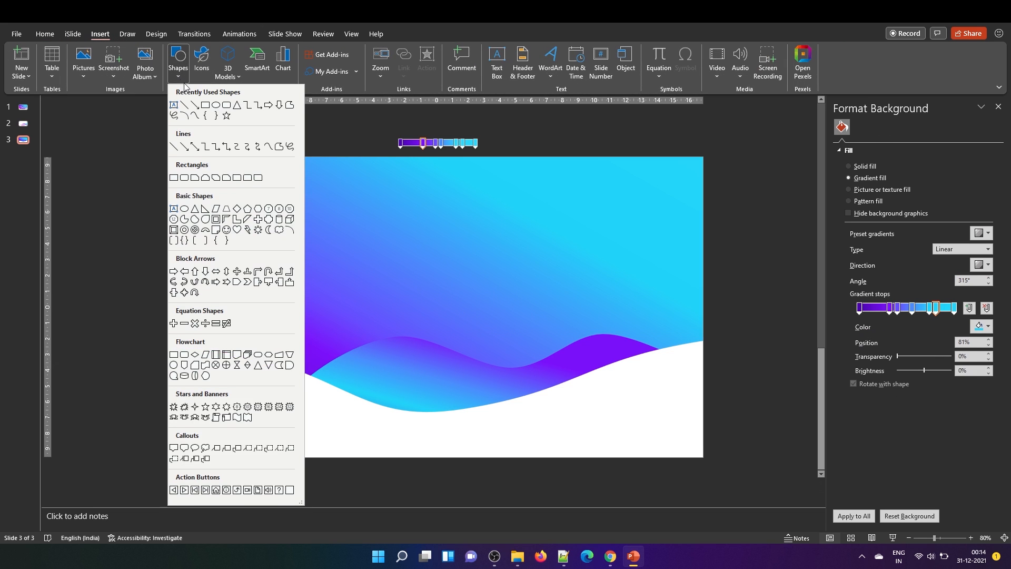
pyautogui.click(196, 115)
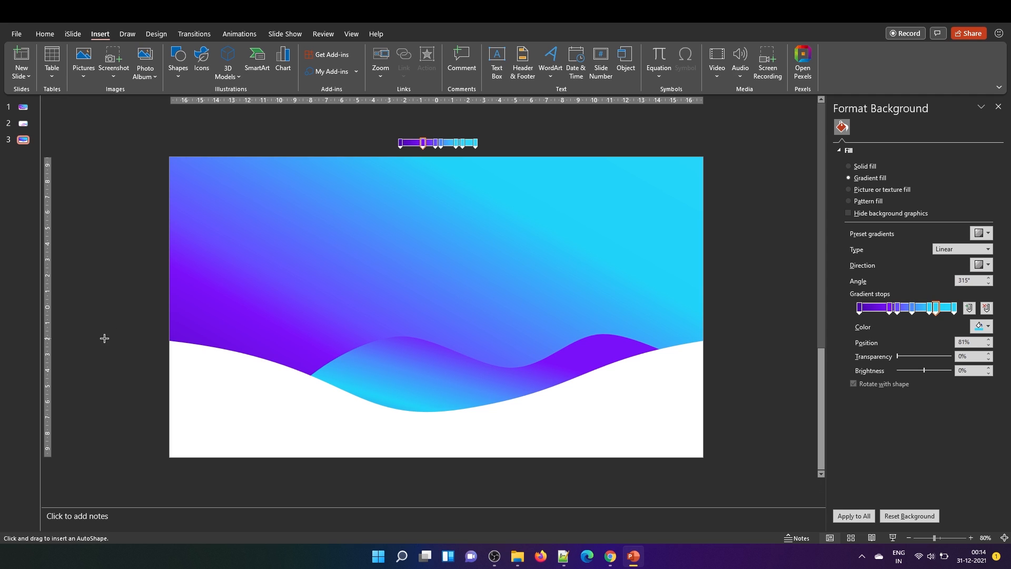
pyautogui.moveTo(103, 338)
pyautogui.mouseDown()
pyautogui.moveTo(232, 277)
pyautogui.moveTo(382, 362)
pyautogui.moveTo(526, 334)
pyautogui.moveTo(626, 392)
pyautogui.mouseUp()
pyautogui.moveTo(626, 392)
pyautogui.mouseDown()
pyautogui.moveTo(704, 282)
pyautogui.moveTo(688, 313)
pyautogui.moveTo(730, 297)
pyautogui.mouseUp()
pyautogui.moveTo(759, 363)
pyautogui.mouseDown()
pyautogui.moveTo(735, 478)
pyautogui.moveTo(460, 490)
pyautogui.mouseUp()
pyautogui.moveTo(92, 370); pyautogui.dragTo(102, 339)
# Give the new wave a Gradient fill and No line.
pyautogui.click(849, 205)
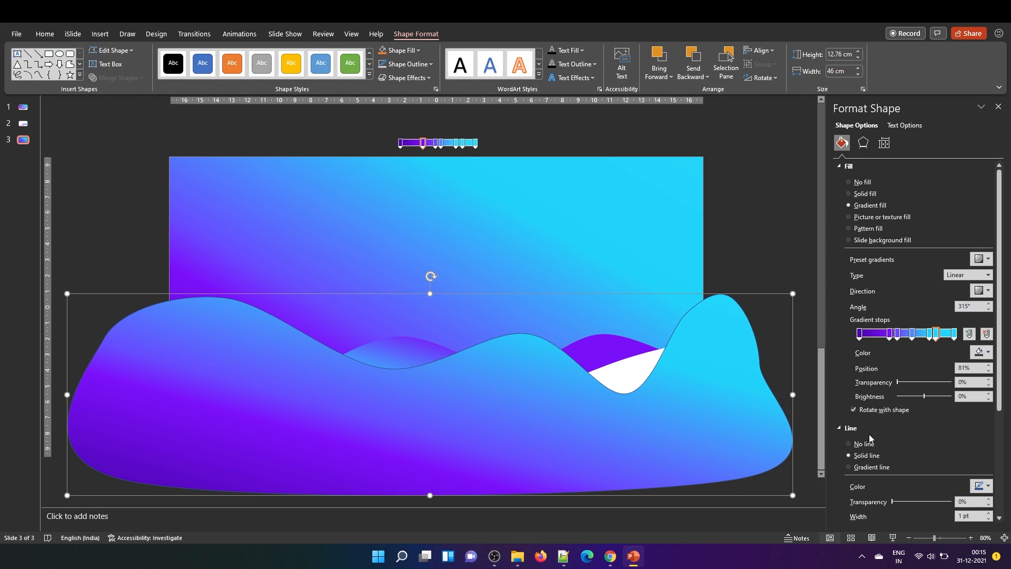
pyautogui.click(849, 444)
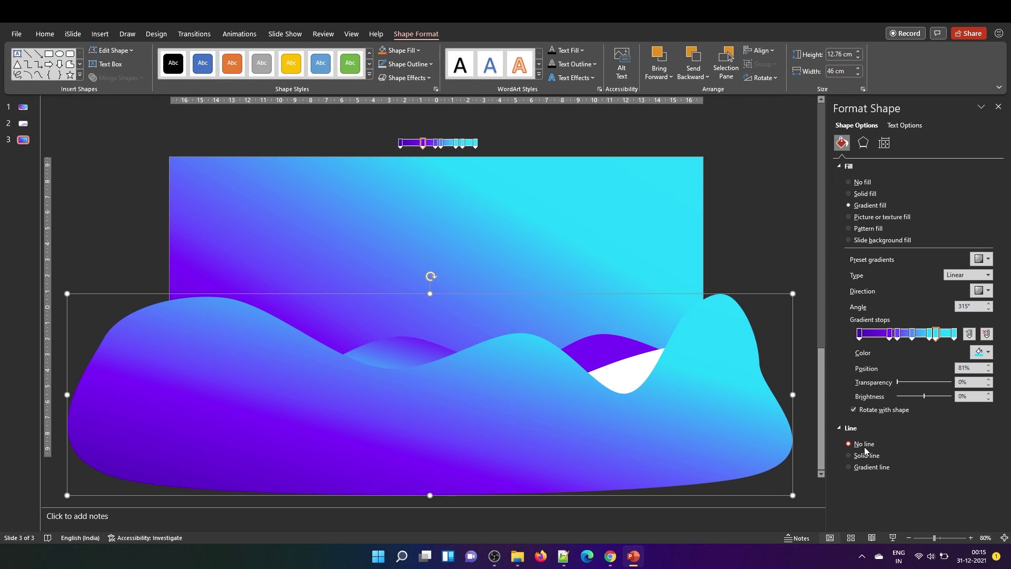
pyautogui.click(100, 34)
pyautogui.click(178, 63)
pyautogui.click(202, 103)
# Cover the wave's left overhang with a rectangle and Ctrl-drag a copy to the slide's right side.
pyautogui.moveTo(157, 242); pyautogui.dragTo(45, 493)
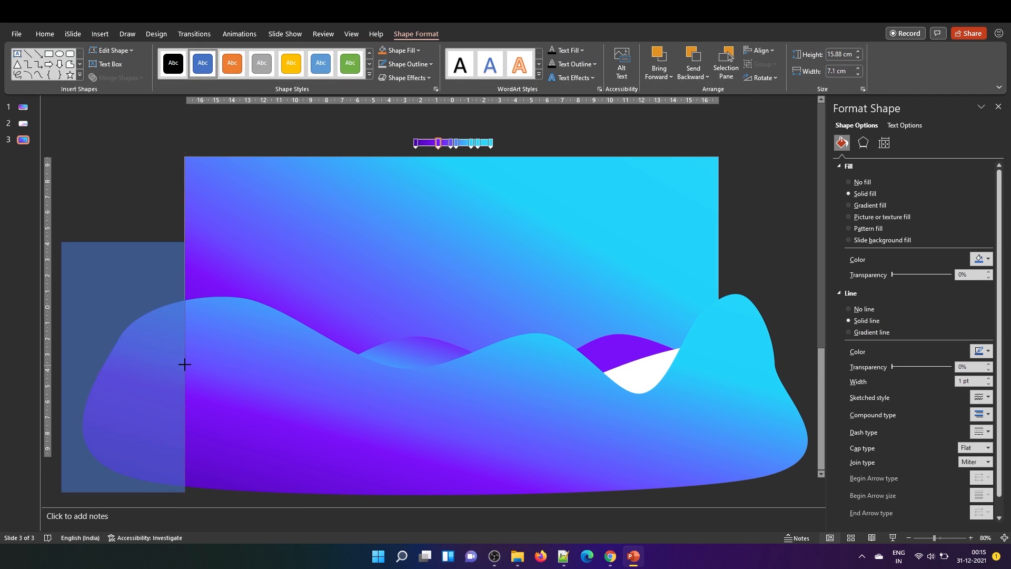
pyautogui.moveTo(175, 359); pyautogui.dragTo(185, 364)
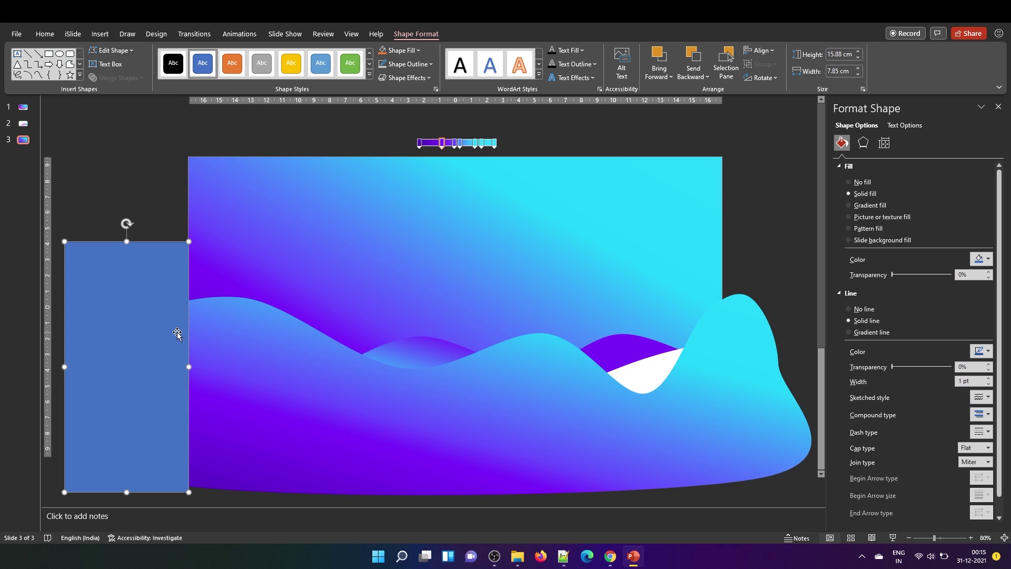
pyautogui.click(910, 538)
pyautogui.moveTo(260, 343); pyautogui.dragTo(690, 355)
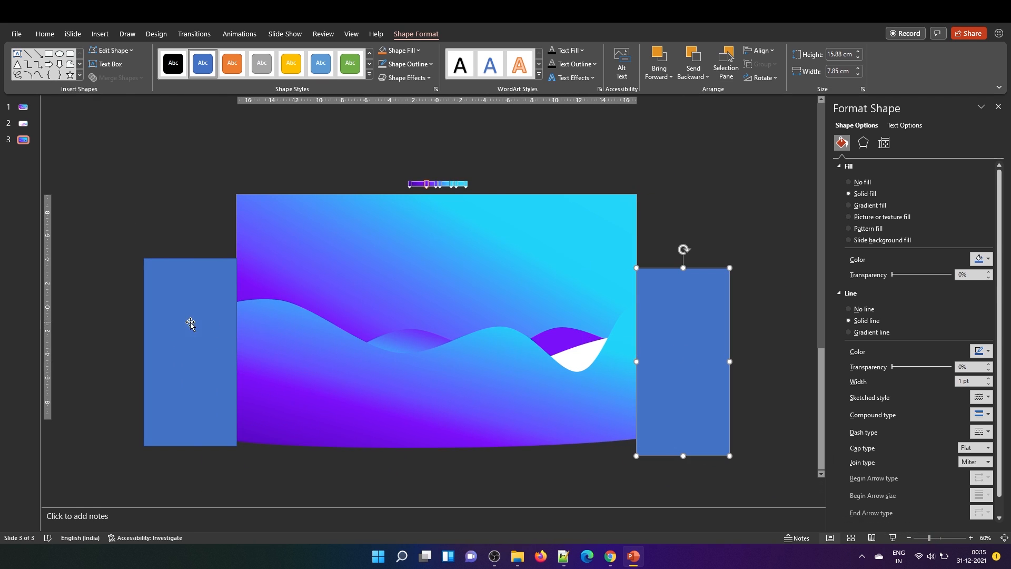
# Bring the white wave shape to the front.
pyautogui.click(315, 374)
pyautogui.rightClick(316, 374)
pyautogui.click(359, 251)
# Copy a rectangle below the slide and stretch it into a wide strip along the bottom edge.
pyautogui.click(378, 465)
pyautogui.click(189, 399)
pyautogui.moveTo(189, 363)
pyautogui.mouseDown()
pyautogui.moveTo(311, 426)
pyautogui.moveTo(236, 409)
pyautogui.mouseUp()
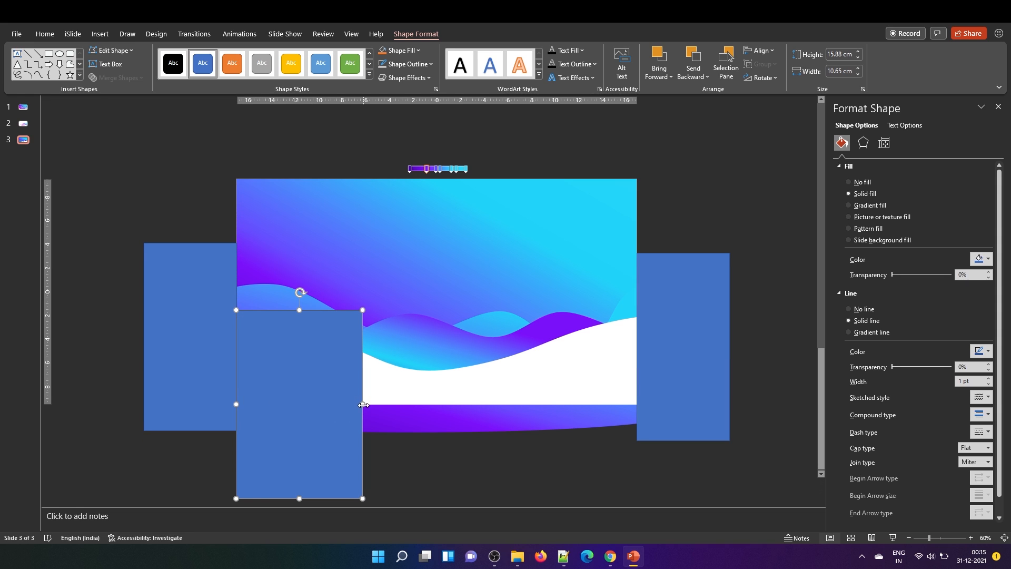
pyautogui.moveTo(363, 408); pyautogui.dragTo(652, 402)
pyautogui.click(229, 407)
pyautogui.click(238, 407)
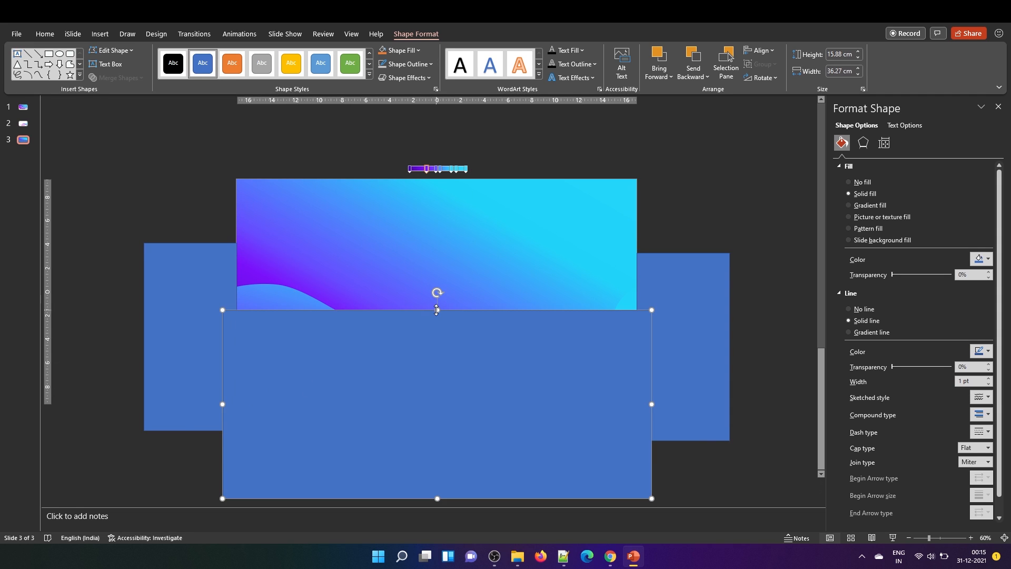
pyautogui.moveTo(442, 310)
pyautogui.mouseDown()
pyautogui.moveTo(428, 410)
pyautogui.moveTo(437, 405)
pyautogui.mouseUp()
# Subtract the left and right rectangles from the wave with Merge Shapes.
pyautogui.click(437, 406)
pyautogui.keyDown('shift'); pyautogui.click(316, 309); pyautogui.keyUp('shift')
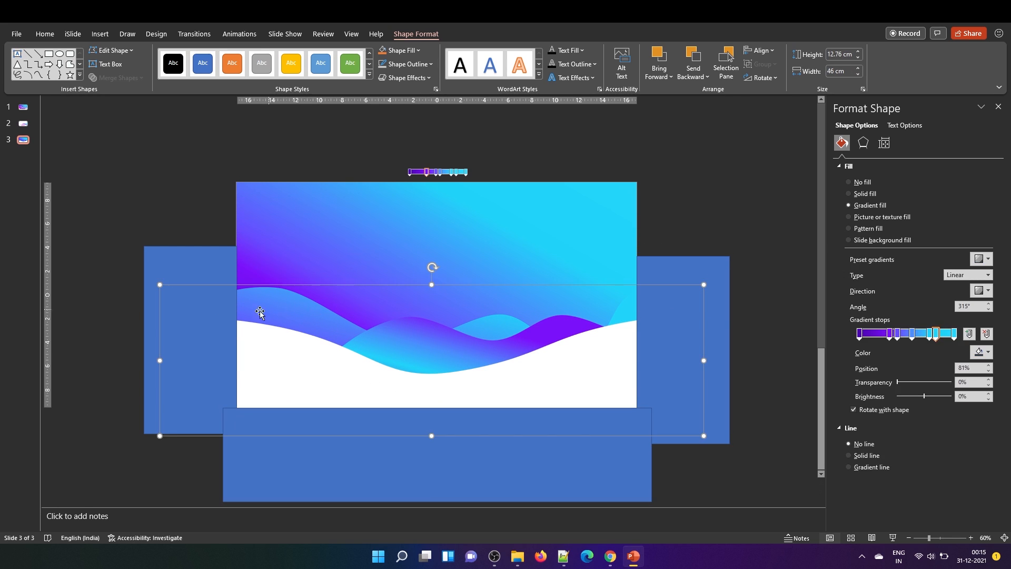
pyautogui.keyDown('shift'); pyautogui.click(187, 302); pyautogui.keyUp('shift')
pyautogui.click(93, 78)
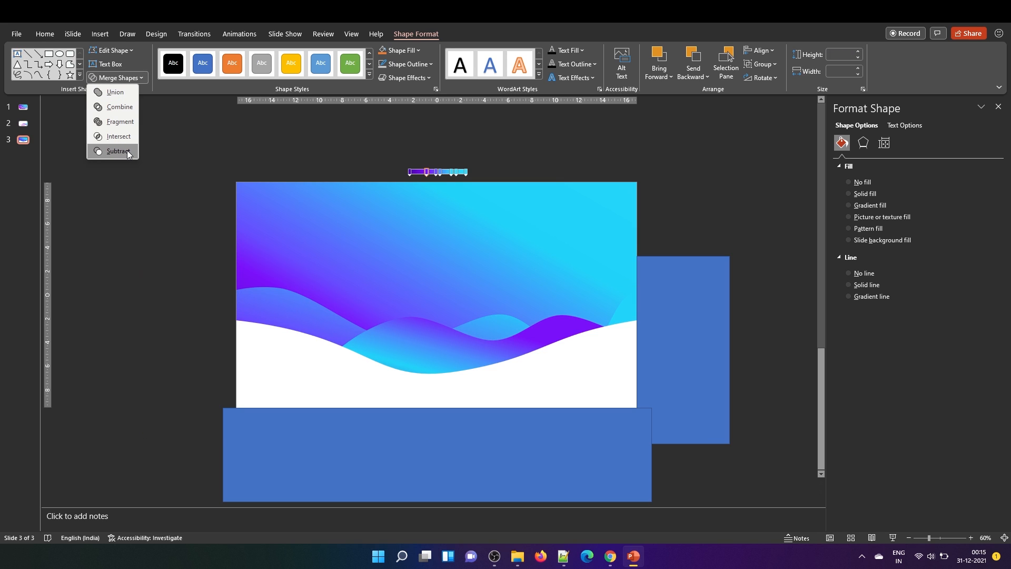
pyautogui.click(119, 135)
pyautogui.keyDown('shift'); pyautogui.click(715, 298); pyautogui.keyUp('shift')
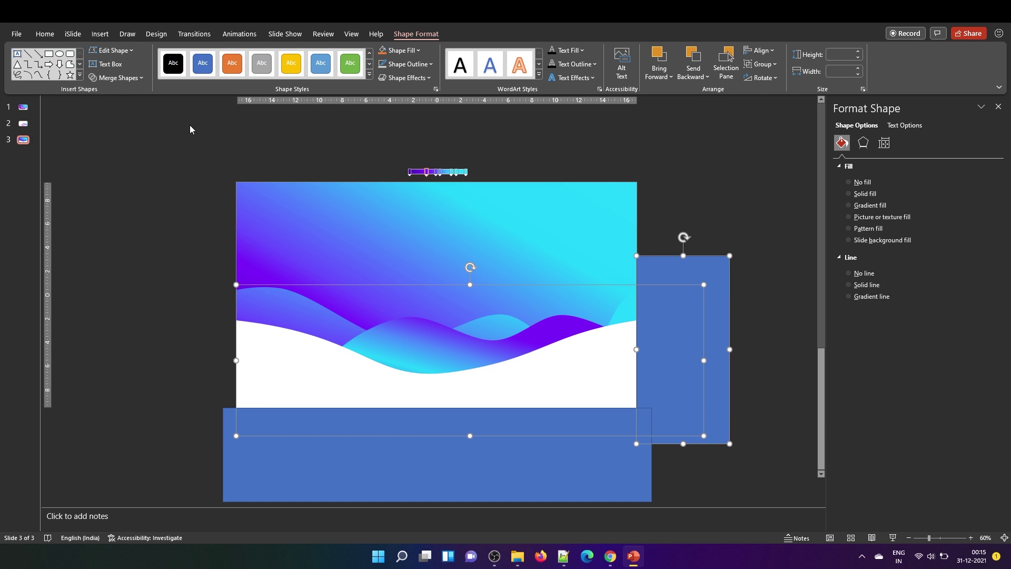
pyautogui.click(119, 77)
pyautogui.click(119, 152)
# Subtract the bottom strip from the wave so it sits flush with the slide's bottom edge.
pyautogui.click(437, 344)
pyautogui.keyDown('shift'); pyautogui.click(419, 473); pyautogui.keyUp('shift')
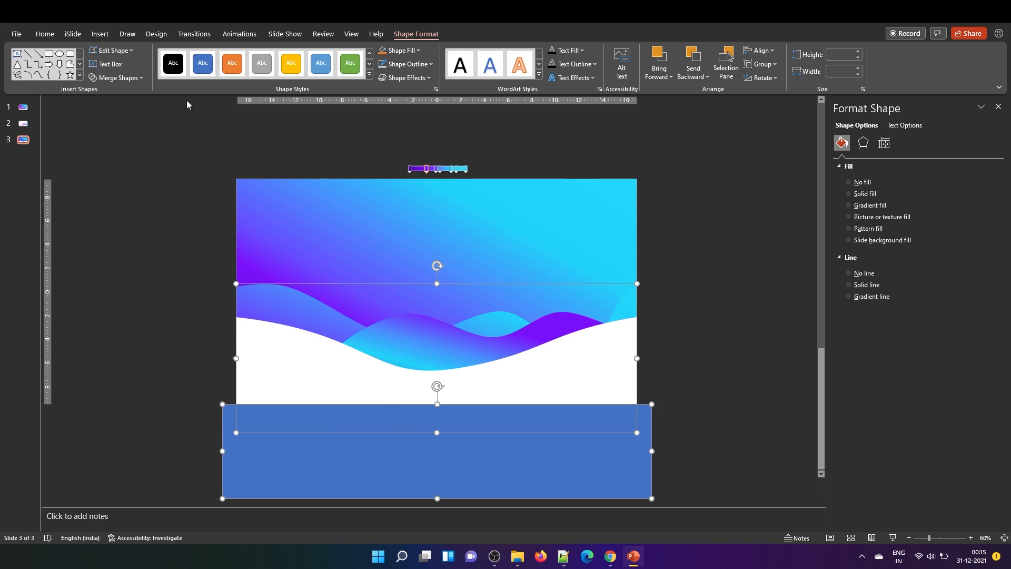
pyautogui.click(118, 78)
pyautogui.click(118, 135)
pyautogui.click(118, 151)
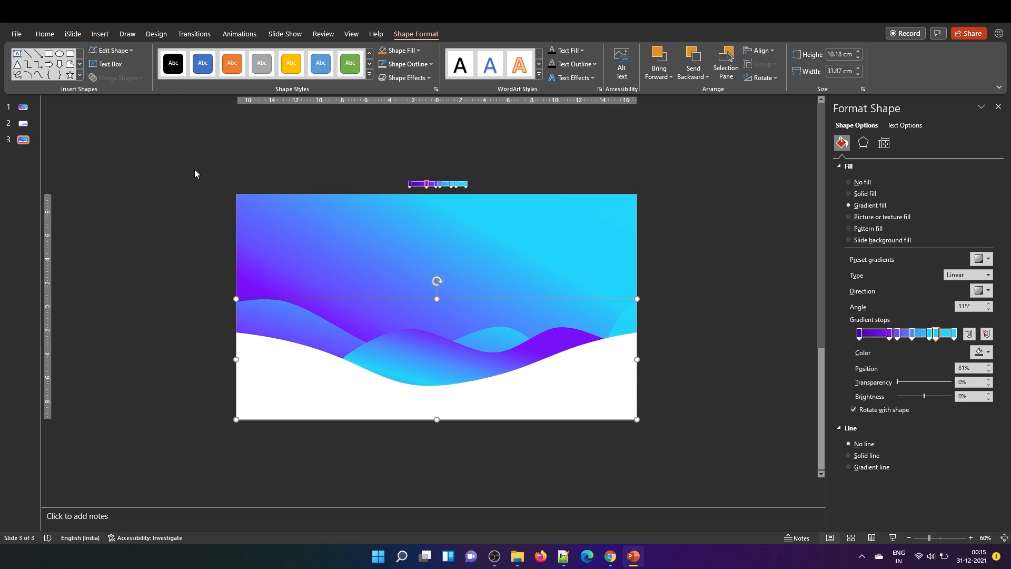
pyautogui.click(983, 290)
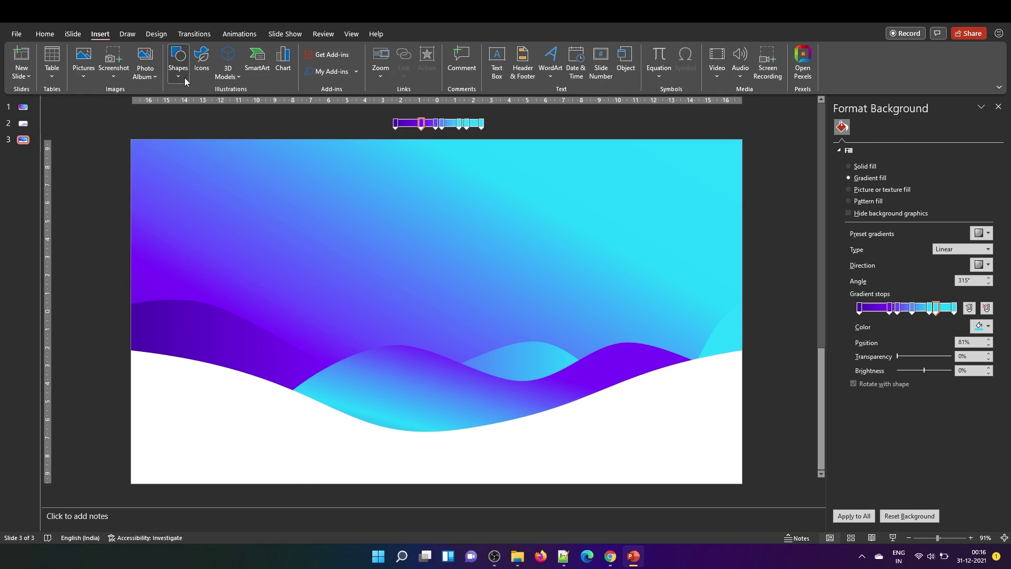
# Draw a closed freeform curve wave from bottom centre up past the right edge, across to the left and below the slide.
pyautogui.click(178, 63)
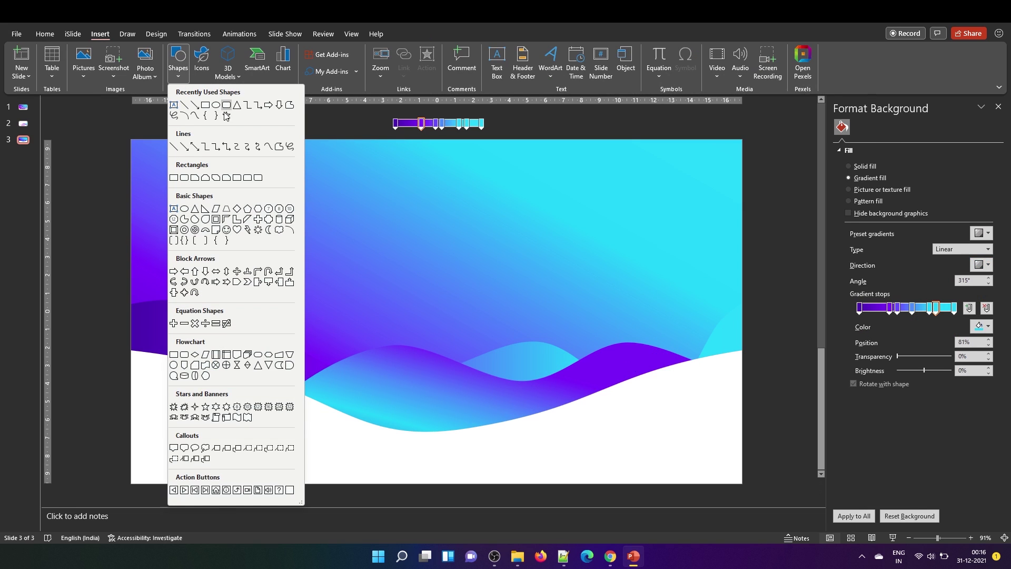
pyautogui.click(194, 115)
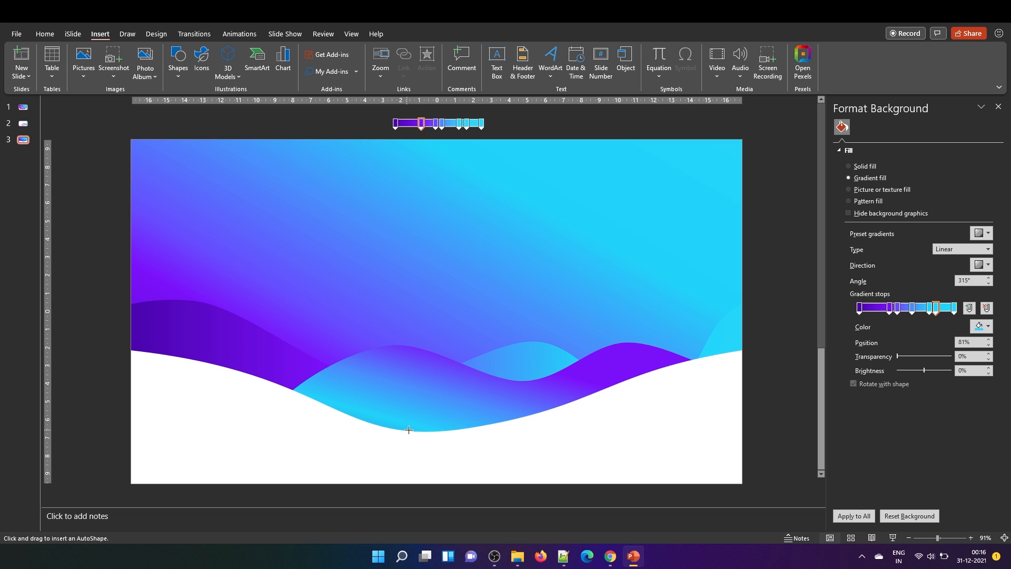
pyautogui.moveTo(422, 433); pyautogui.dragTo(560, 437)
pyautogui.click(560, 437)
pyautogui.click(627, 383)
pyautogui.click(663, 385)
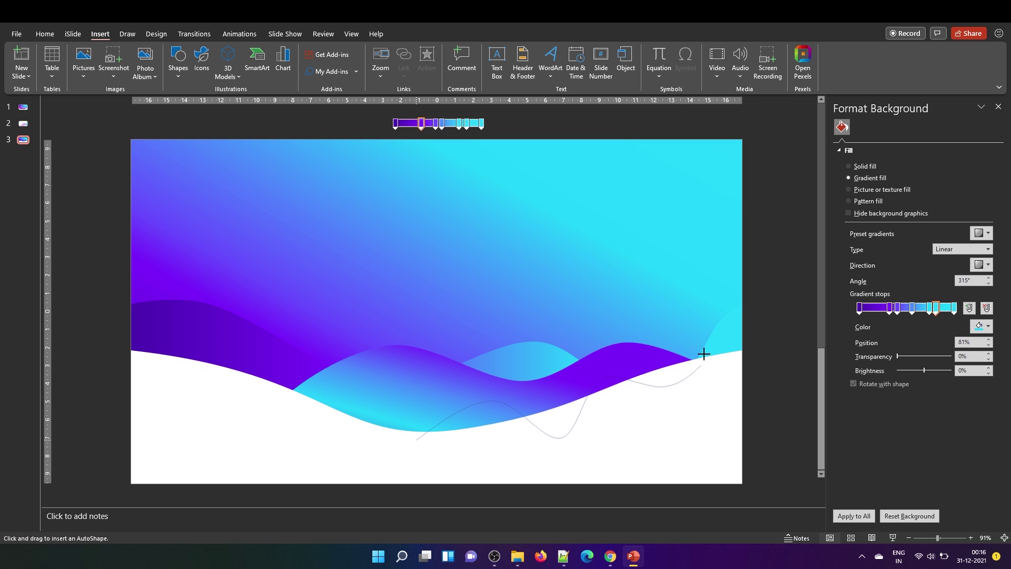
pyautogui.click(715, 330)
pyautogui.click(780, 344)
pyautogui.click(740, 310)
pyautogui.click(101, 377)
pyautogui.click(495, 533)
pyautogui.doubleClick(411, 443)
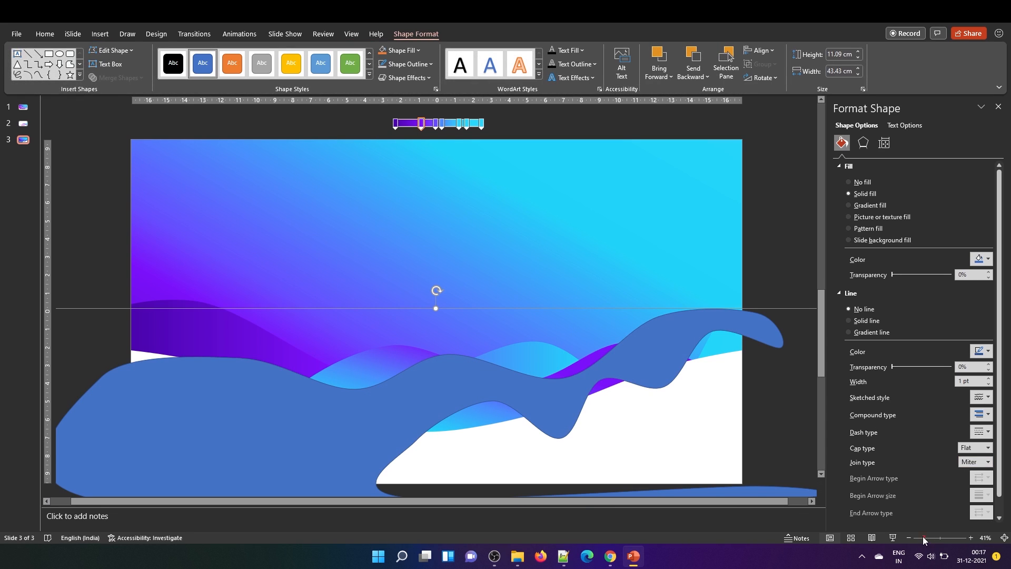
# Give the new wave No line and the purple-to-cyan Gradient fill.
pyautogui.click(923, 537)
pyautogui.click(864, 308)
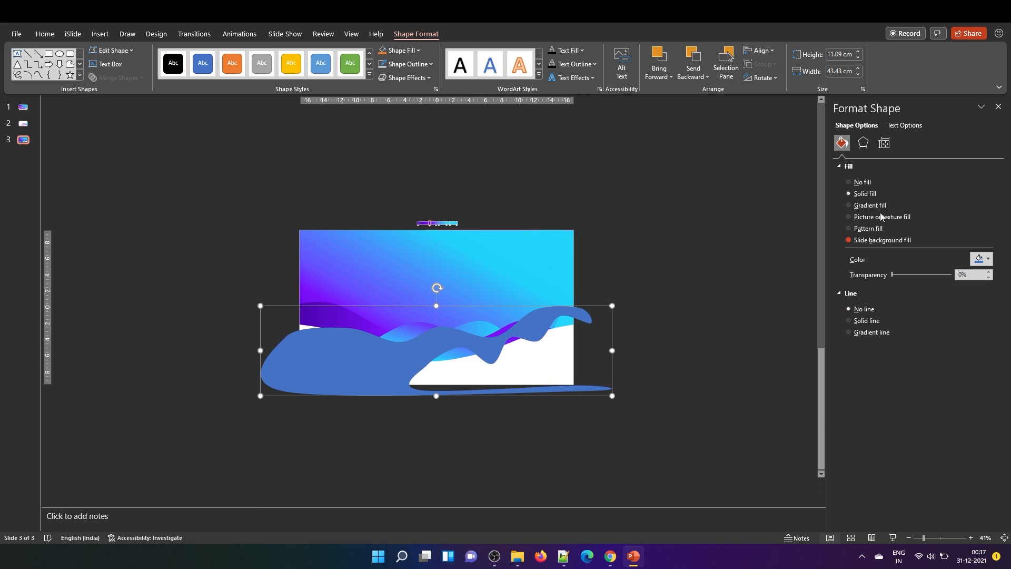
pyautogui.click(869, 206)
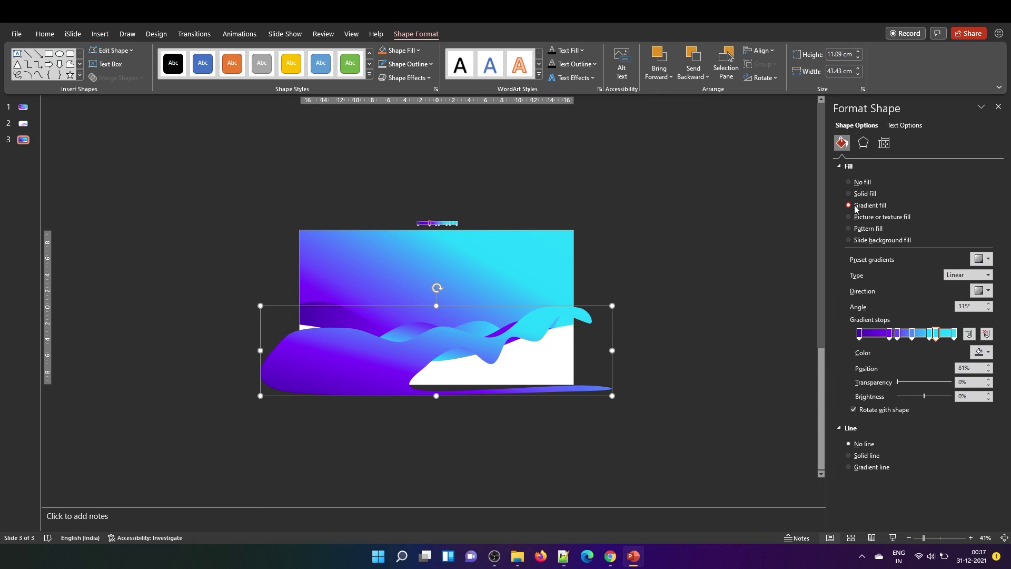
# Send the new wave to the back, behind the existing wave image.
pyautogui.rightClick(318, 360)
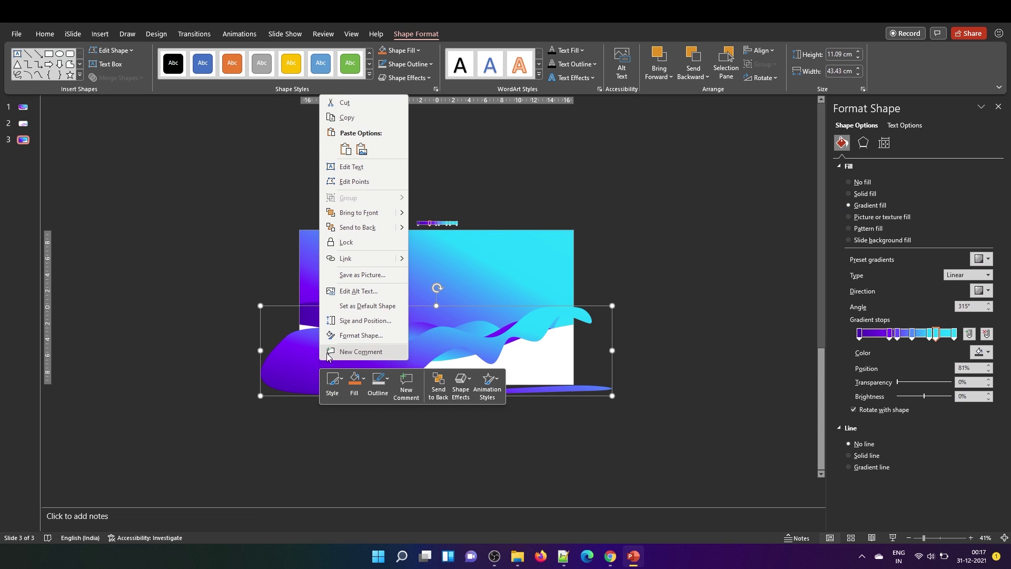
pyautogui.click(356, 228)
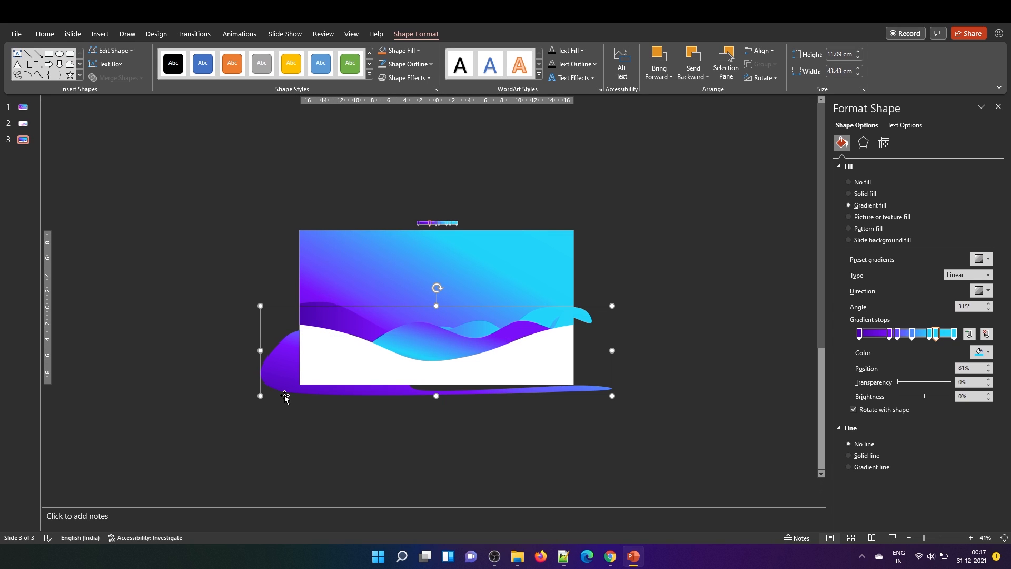
pyautogui.rightClick(285, 373)
pyautogui.press('Escape')
pyautogui.click(276, 463)
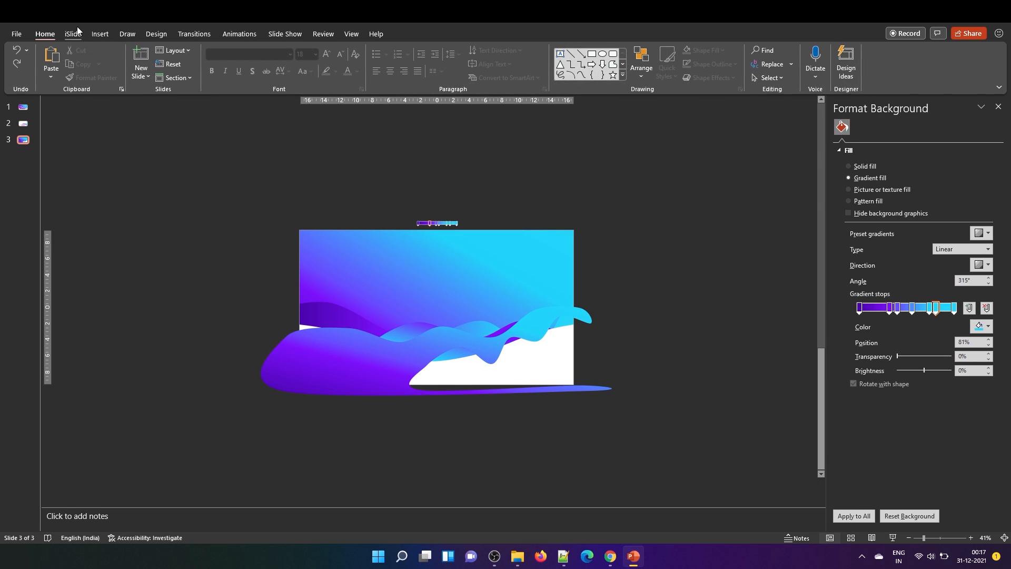
# Draw a blue rectangle over the wave's overflow left of the slide.
pyautogui.click(100, 34)
pyautogui.click(179, 64)
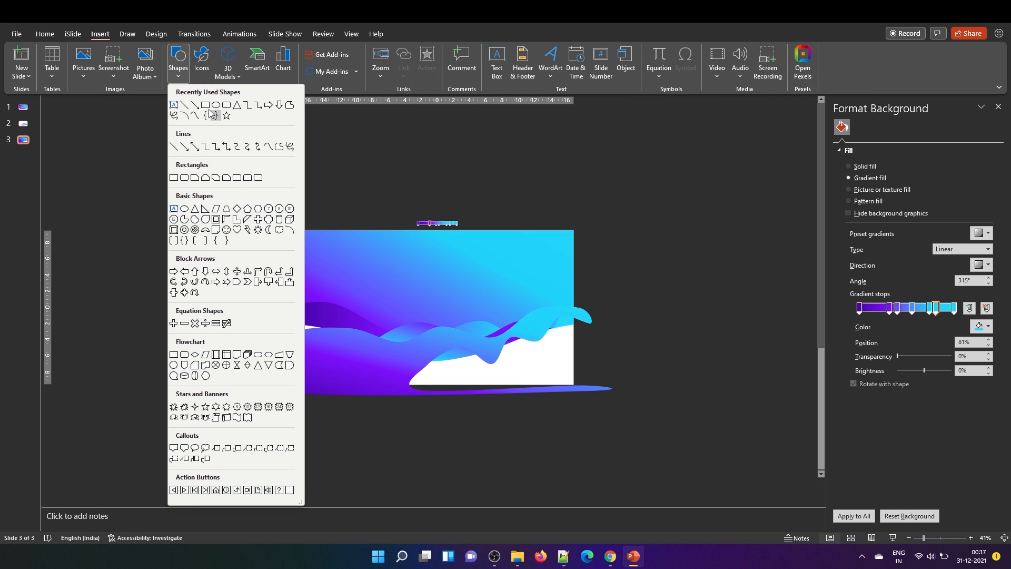
pyautogui.click(207, 104)
pyautogui.moveTo(207, 290); pyautogui.dragTo(299, 433)
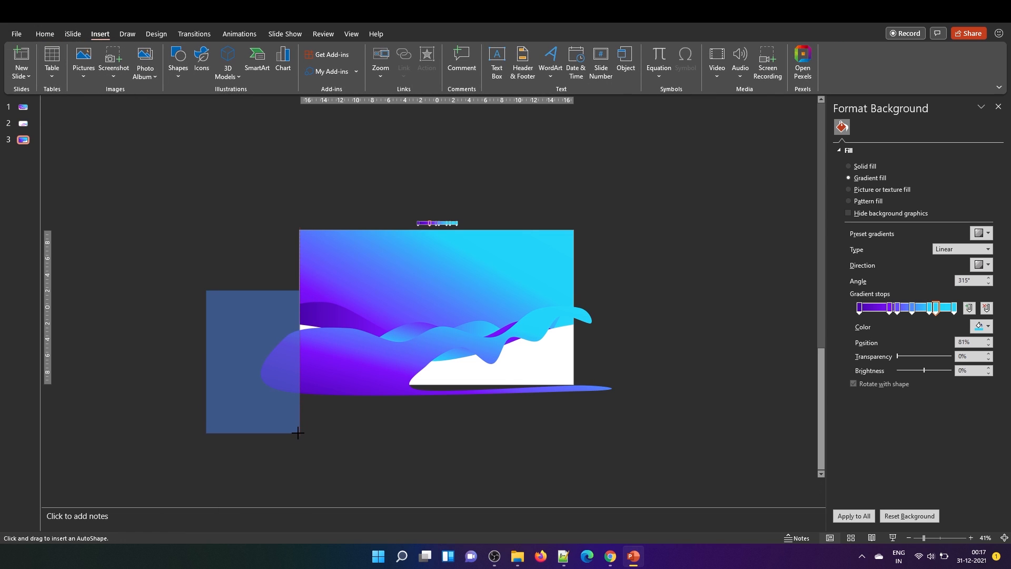
pyautogui.moveTo(207, 291); pyautogui.dragTo(299, 433)
# Ctrl-drag rectangle copies to the right side and below, reshaping the lower one into a wide bottom strip.
pyautogui.moveTo(254, 328)
pyautogui.keyDown('ctrl'); pyautogui.mouseDown()
pyautogui.moveTo(622, 319)
pyautogui.moveTo(333, 426)
pyautogui.mouseUp(); pyautogui.keyUp('ctrl')
pyautogui.press('Escape')
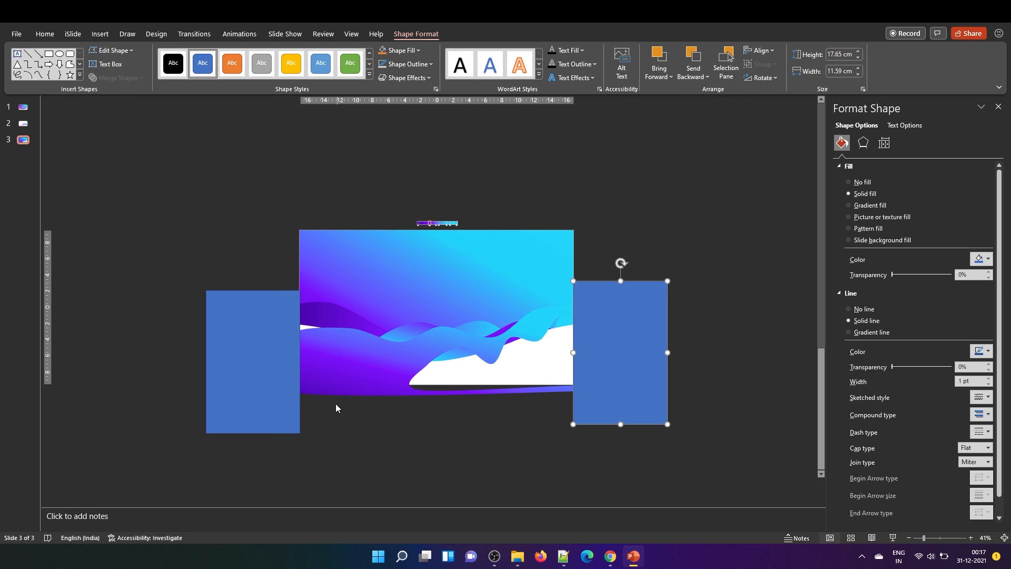
pyautogui.moveTo(662, 387); pyautogui.dragTo(342, 369)
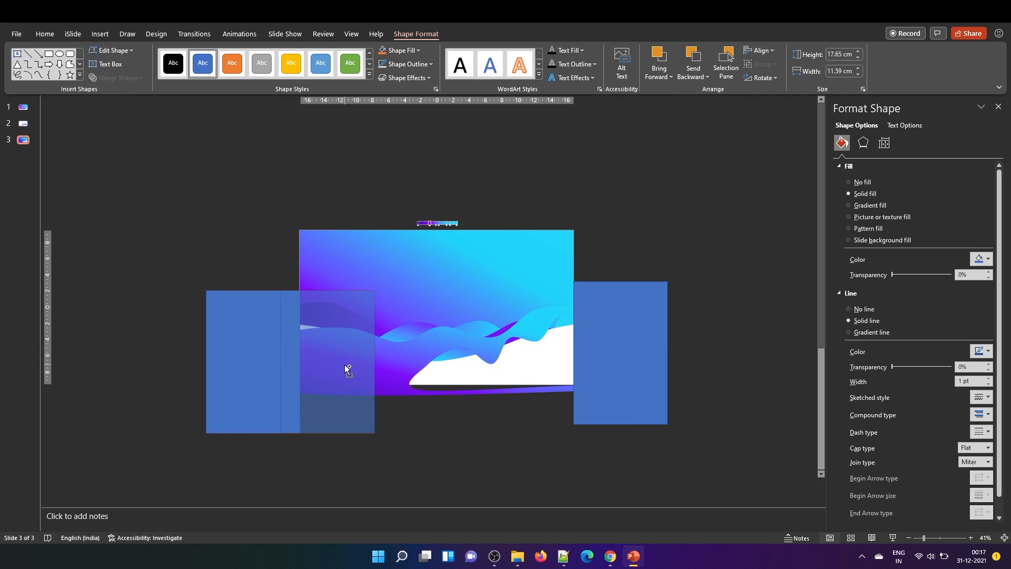
pyautogui.moveTo(320, 290); pyautogui.dragTo(328, 383)
pyautogui.moveTo(368, 409); pyautogui.dragTo(647, 399)
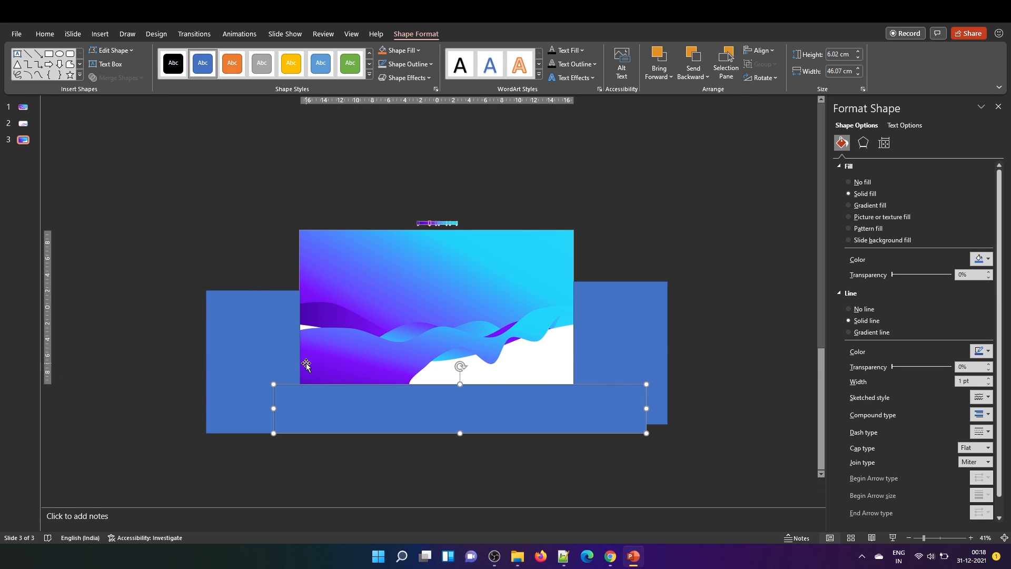
# Subtract the left and bottom rectangles from the gradient wave with Merge Shapes.
pyautogui.click(324, 359)
pyautogui.keyDown('shift'); pyautogui.click(240, 352); pyautogui.keyUp('shift')
pyautogui.click(118, 78)
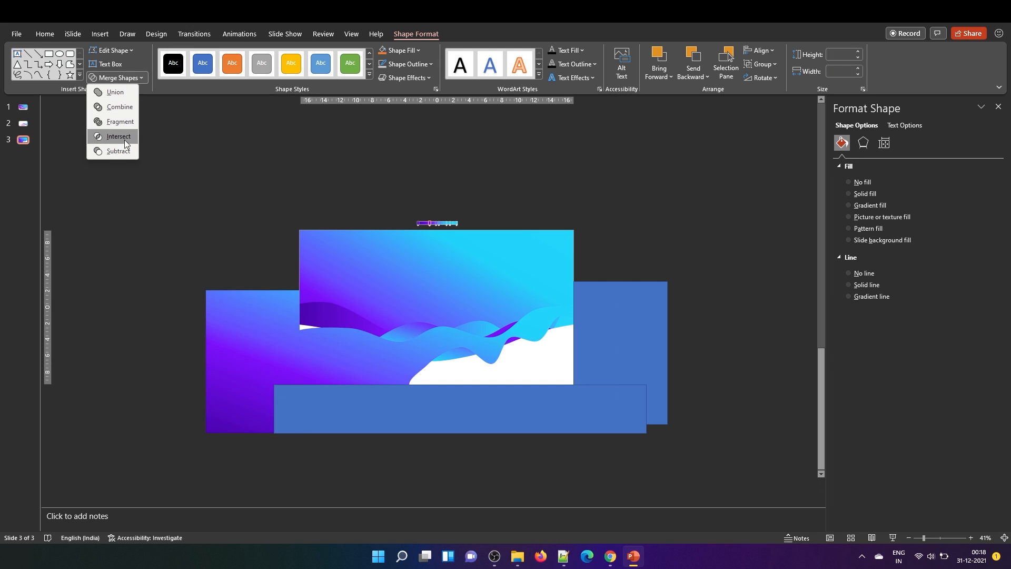
pyautogui.click(119, 151)
pyautogui.keyDown('shift'); pyautogui.click(338, 415); pyautogui.keyUp('shift')
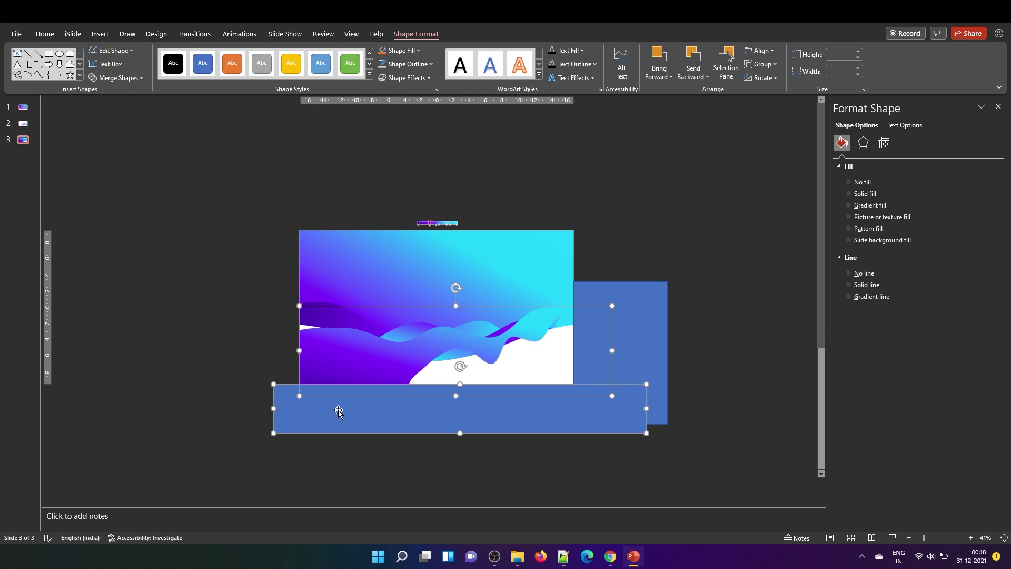
pyautogui.click(119, 77)
pyautogui.click(118, 151)
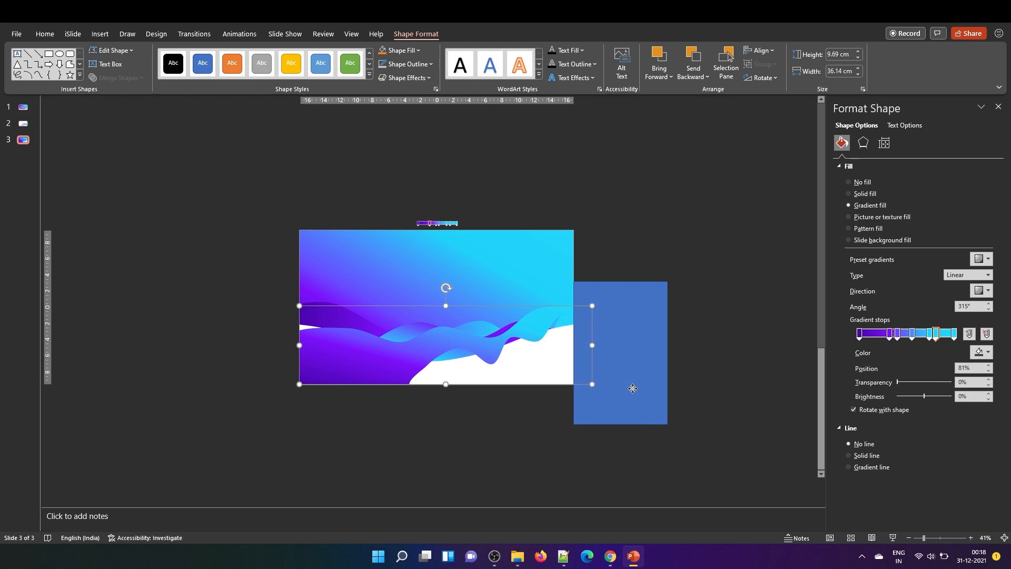
# Subtract the right rectangle too, leaving the wave flush with the slide edges.
pyautogui.keyDown('shift'); pyautogui.click(624, 355); pyautogui.keyUp('shift')
pyautogui.click(118, 78)
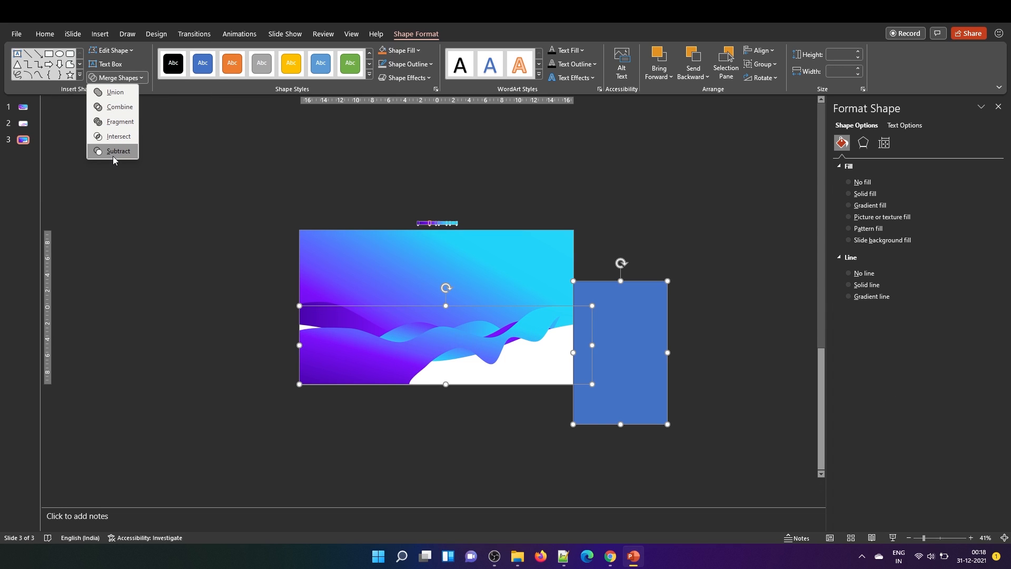
pyautogui.click(113, 156)
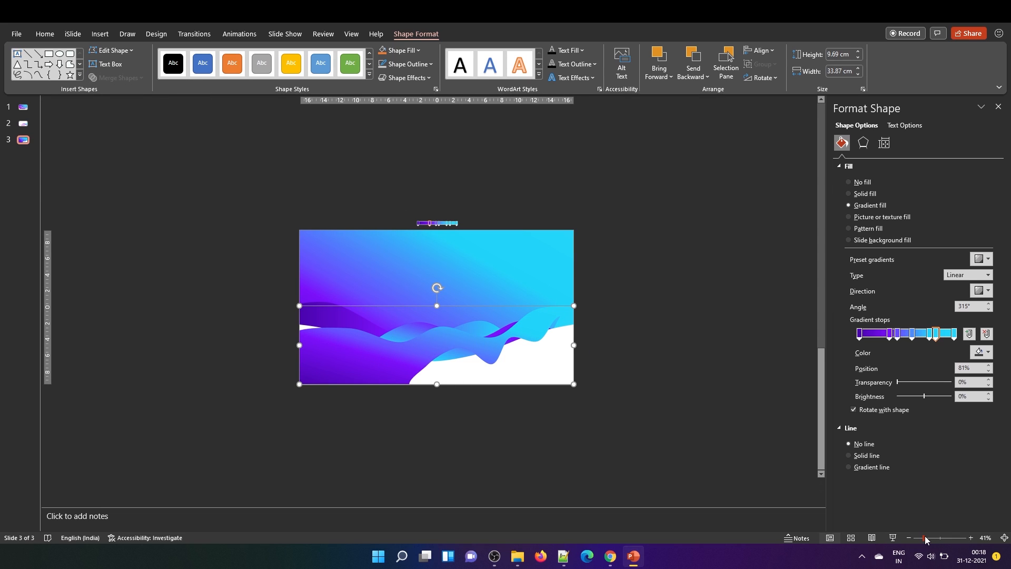
pyautogui.moveTo(925, 538); pyautogui.dragTo(940, 538)
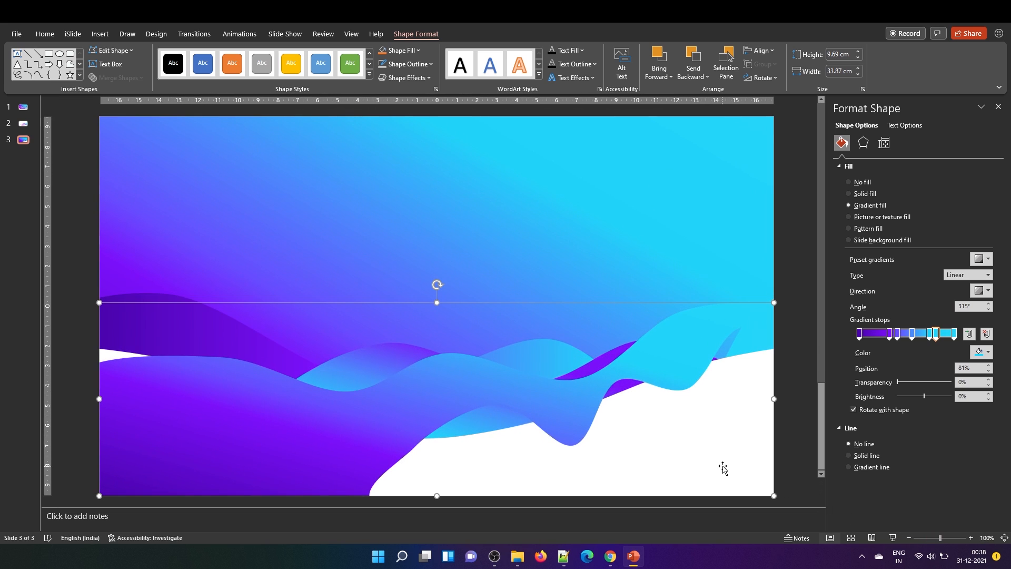
# Copy-paste the white wave and drag the duplicate flush with the slide's bottom edge.
pyautogui.click(1004, 538)
pyautogui.click(740, 430)
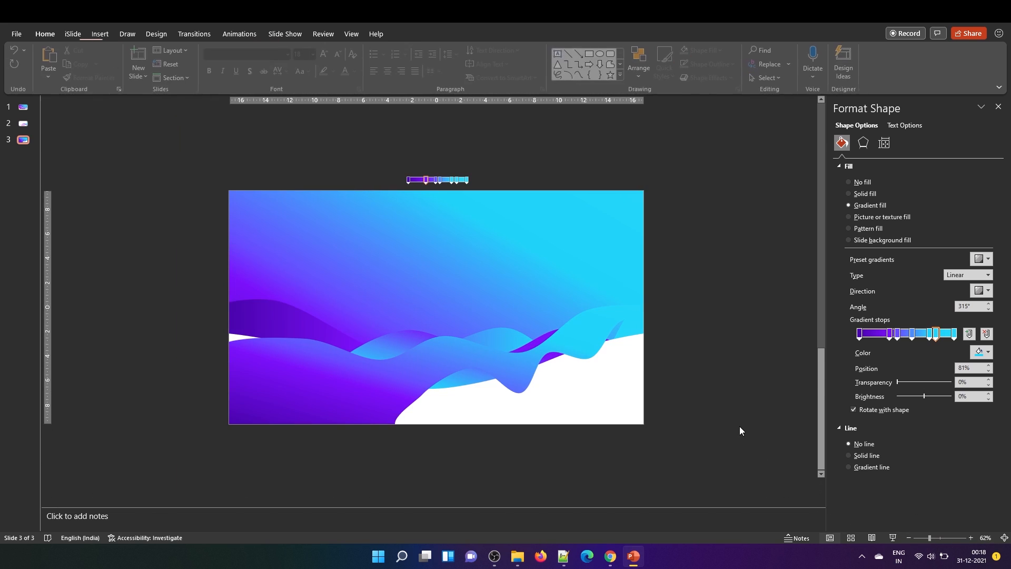
pyautogui.click(468, 406)
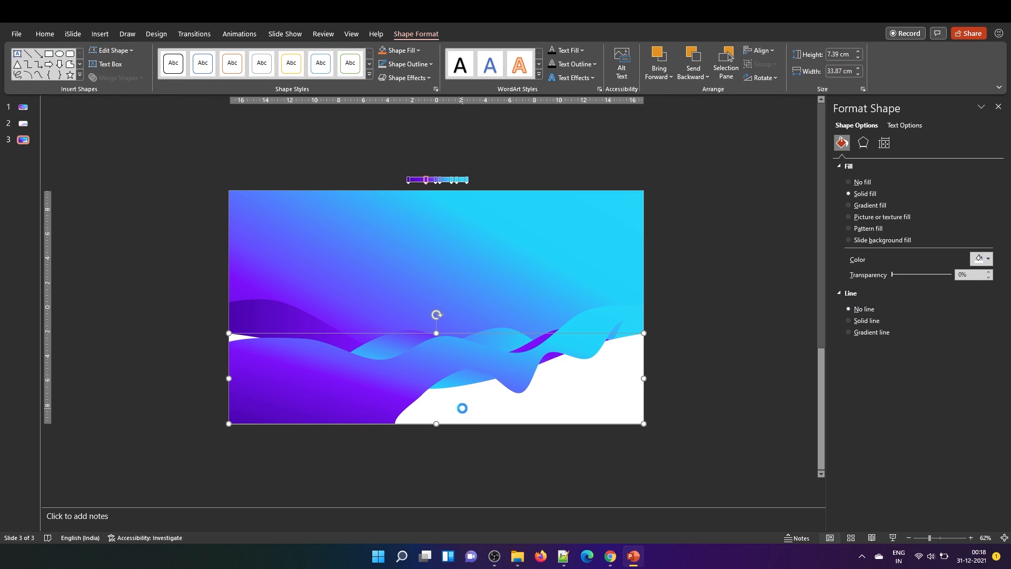
pyautogui.hotkey('ctrl', 'c')
pyautogui.hotkey('ctrl', 'v')
pyautogui.moveTo(484, 416)
pyautogui.mouseDown()
pyautogui.moveTo(476, 431)
pyautogui.moveTo(468, 406)
pyautogui.mouseUp()
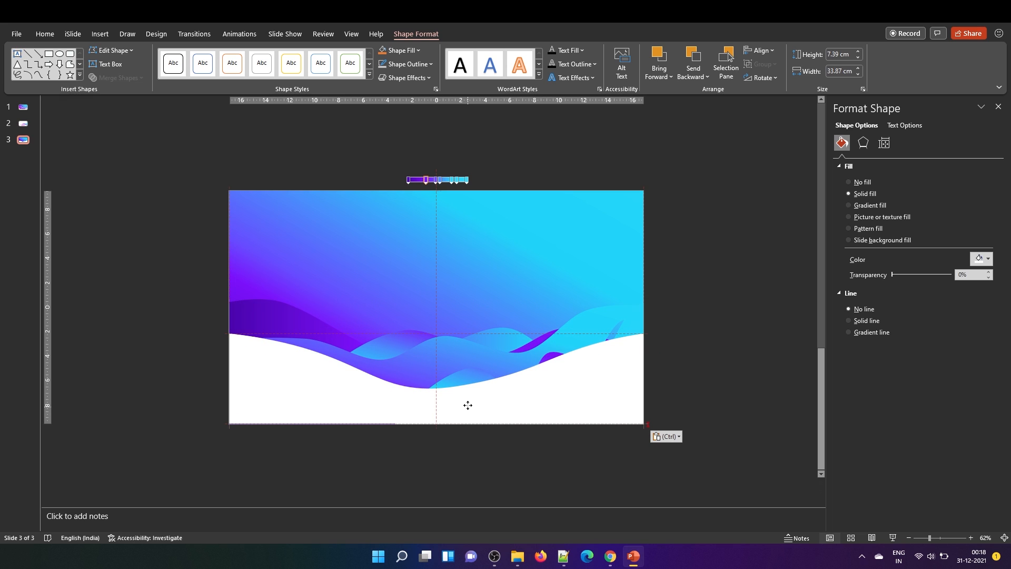
pyautogui.moveTo(468, 405); pyautogui.dragTo(467, 407)
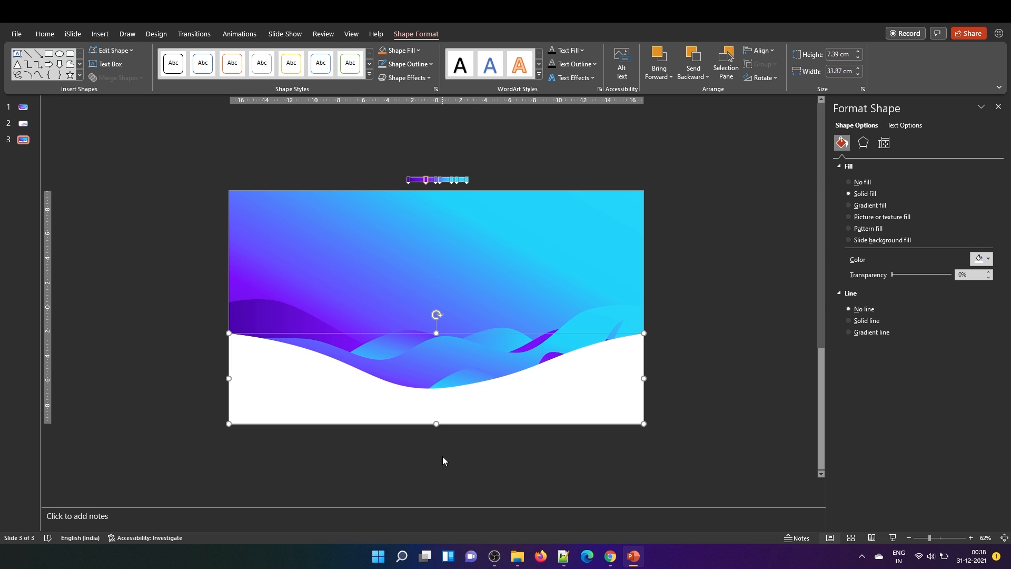
# Draw a rectangle covering the right half of the pasted white wave.
pyautogui.click(101, 33)
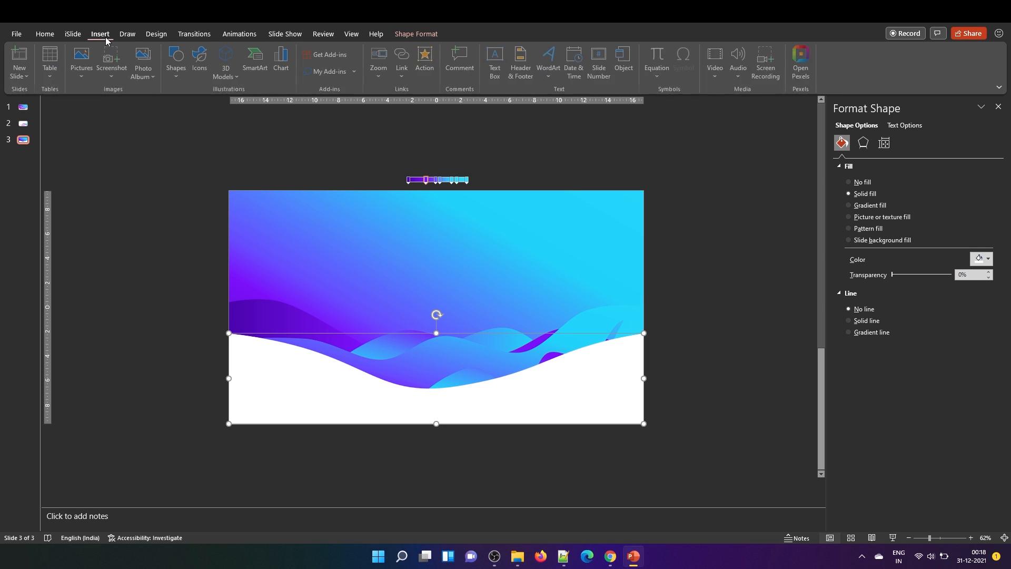
pyautogui.click(185, 79)
pyautogui.click(209, 112)
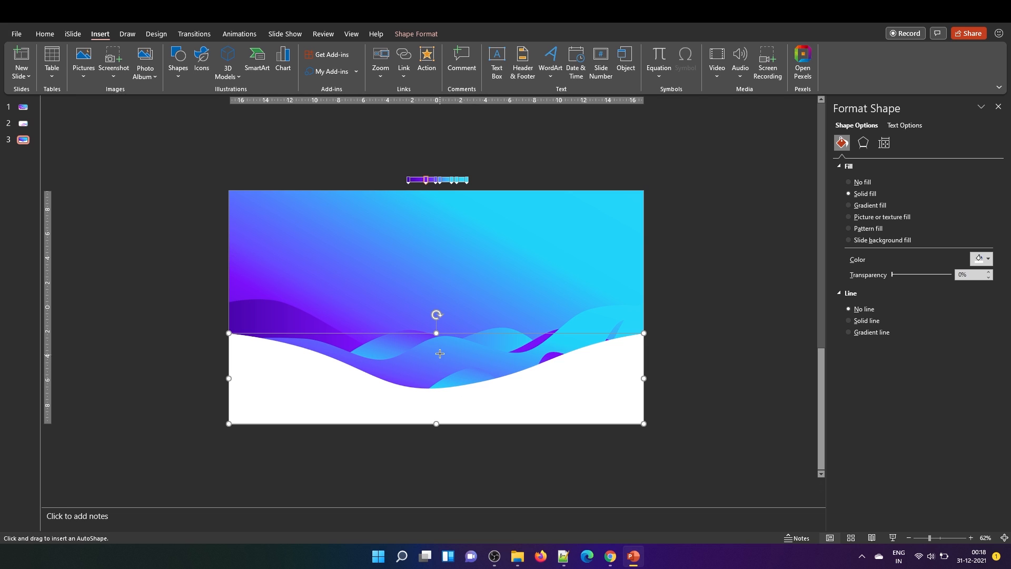
pyautogui.moveTo(440, 353); pyautogui.dragTo(728, 439)
pyautogui.moveTo(582, 349); pyautogui.dragTo(589, 314)
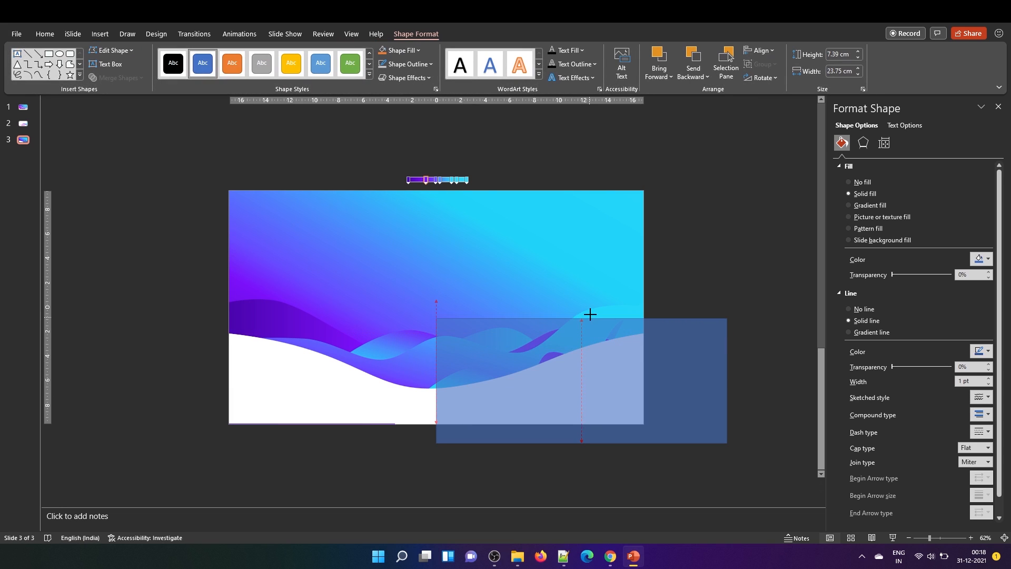
# Merge the rectangle with the white wave to cut it back to the slide's left half.
pyautogui.keyDown('shift'); pyautogui.click(386, 405); pyautogui.keyUp('shift')
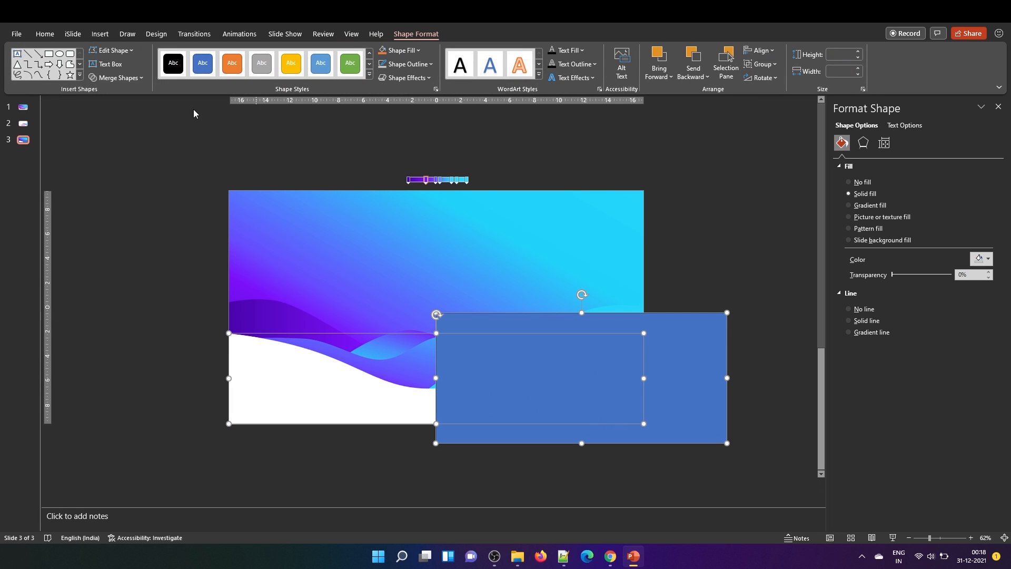
pyautogui.click(121, 78)
pyautogui.click(119, 152)
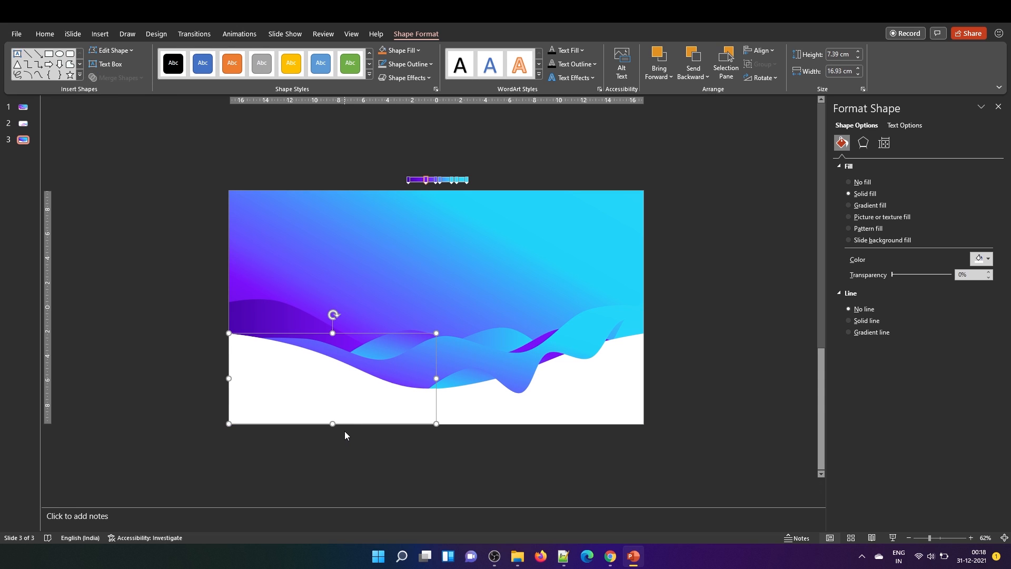
pyautogui.click(345, 461)
pyautogui.click(402, 378)
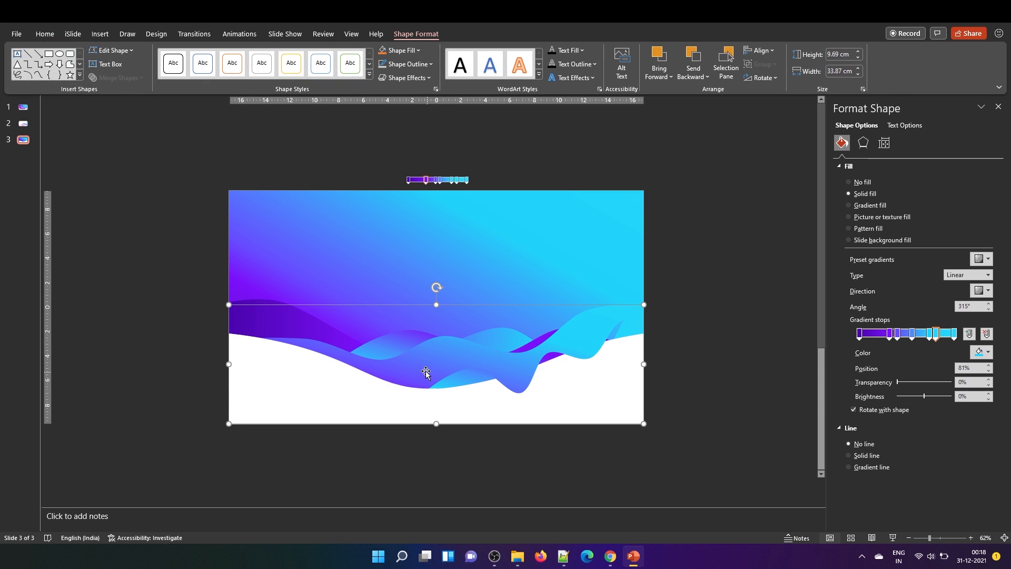
pyautogui.moveTo(403, 378); pyautogui.dragTo(415, 375)
# Subtract the white wave from the gradient wave layer.
pyautogui.keyDown('shift'); pyautogui.click(290, 393); pyautogui.keyUp('shift')
pyautogui.click(118, 77)
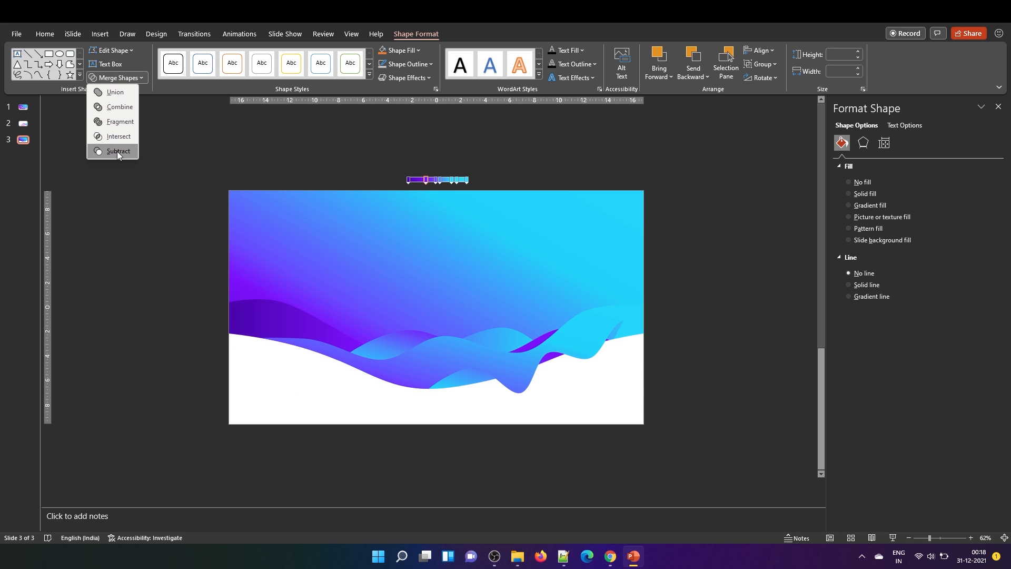
pyautogui.click(117, 151)
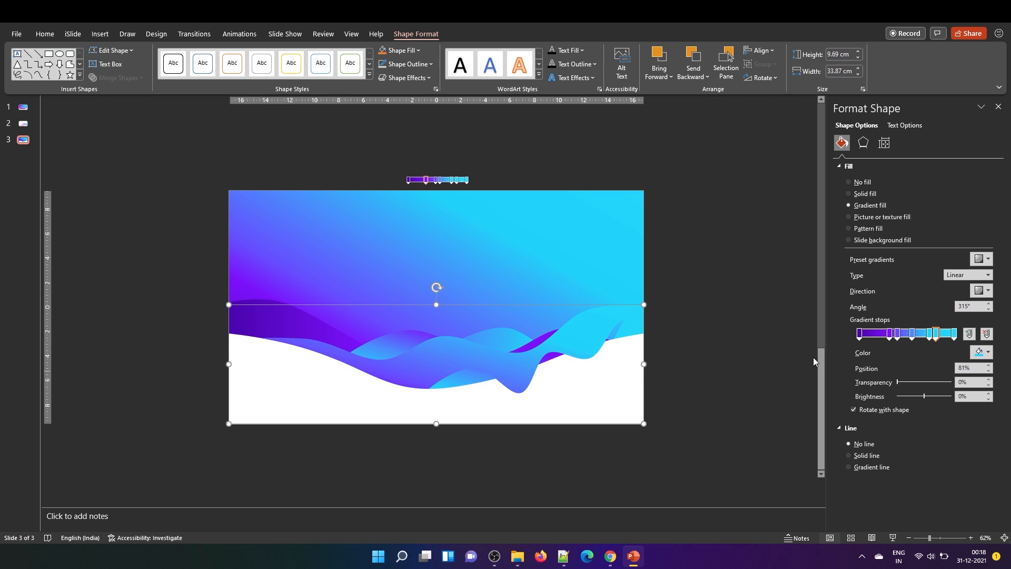
# Set the gradient stop at 40% to 100% transparency.
pyautogui.click(859, 333)
pyautogui.click(889, 334)
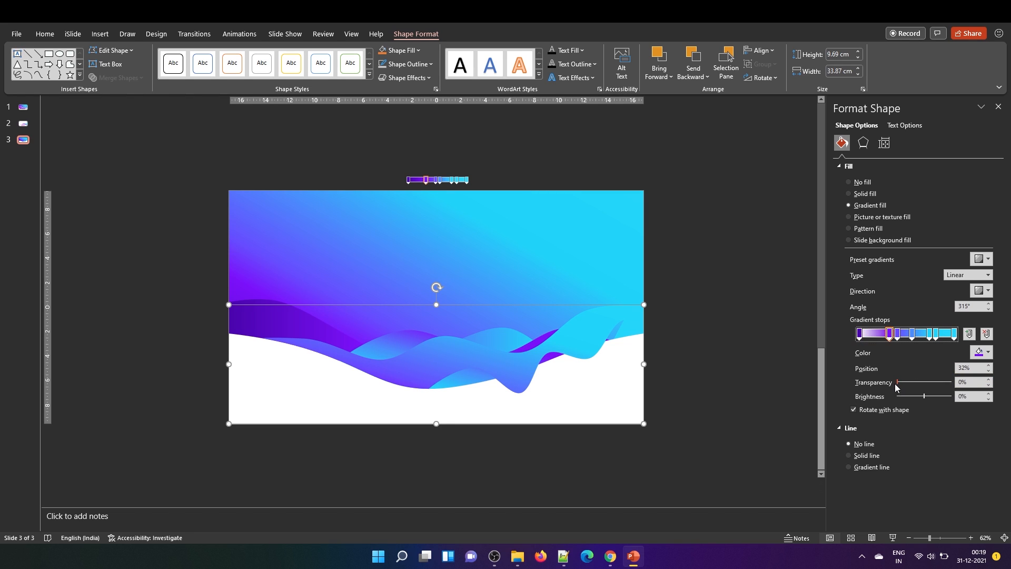
pyautogui.click(898, 338)
pyautogui.moveTo(898, 383); pyautogui.dragTo(956, 383)
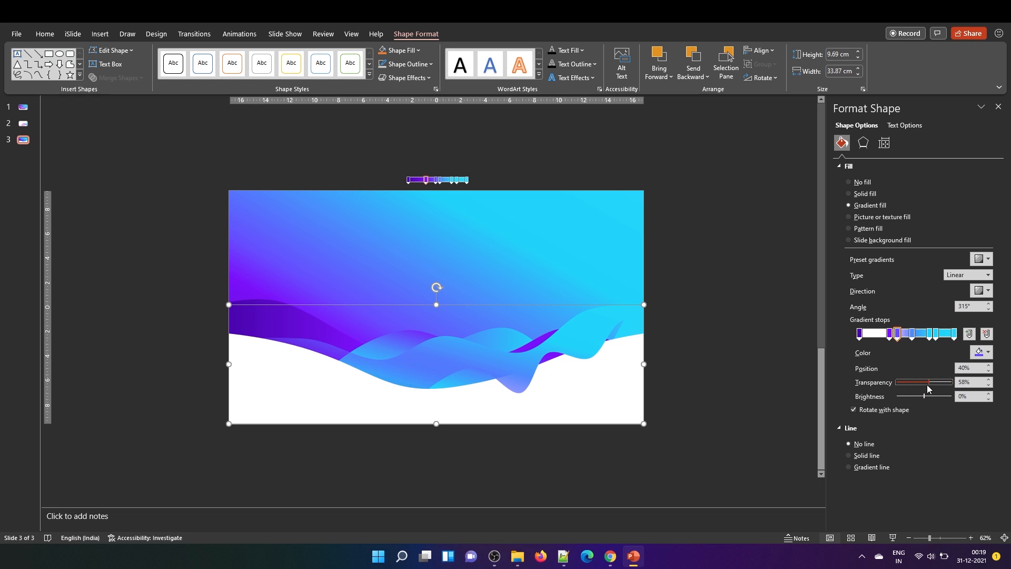
pyautogui.click(986, 291)
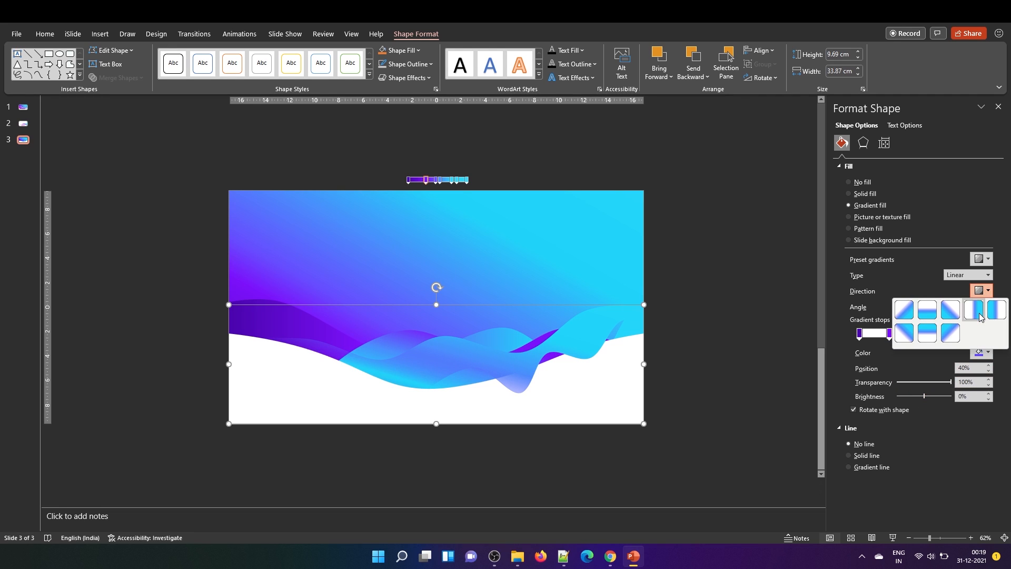
pyautogui.press('Escape')
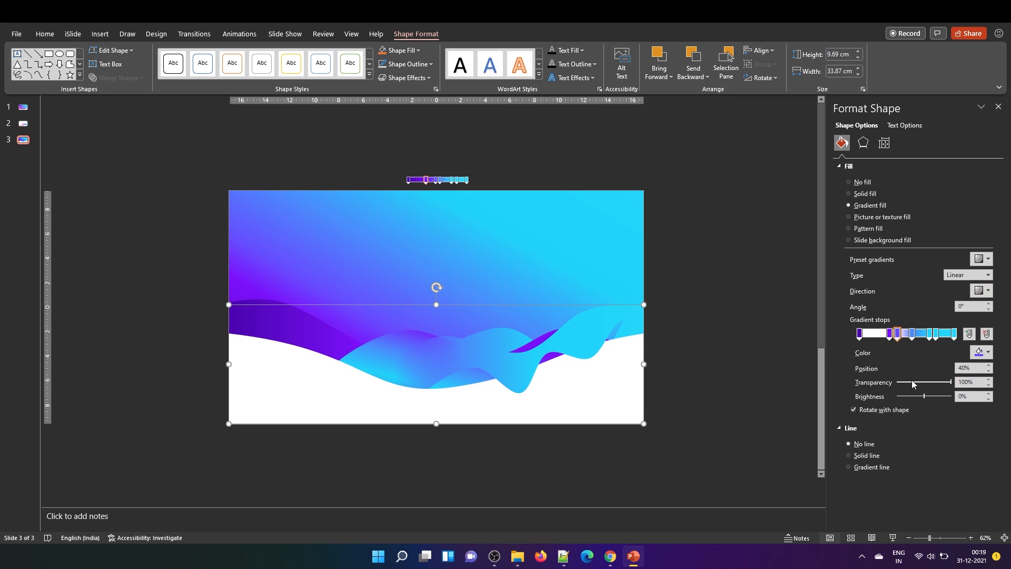
# Delete the extra cyan gradient stops and reposition the remaining ones to 82% and 63%.
pyautogui.click(922, 335)
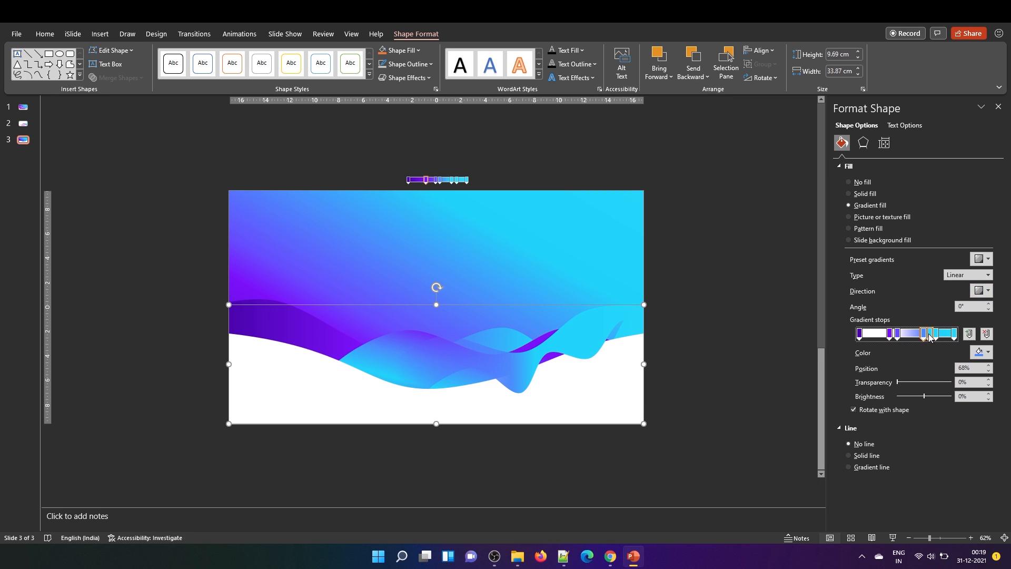
pyautogui.click(948, 335)
pyautogui.click(987, 334)
pyautogui.click(929, 334)
pyautogui.moveTo(930, 333); pyautogui.dragTo(938, 334)
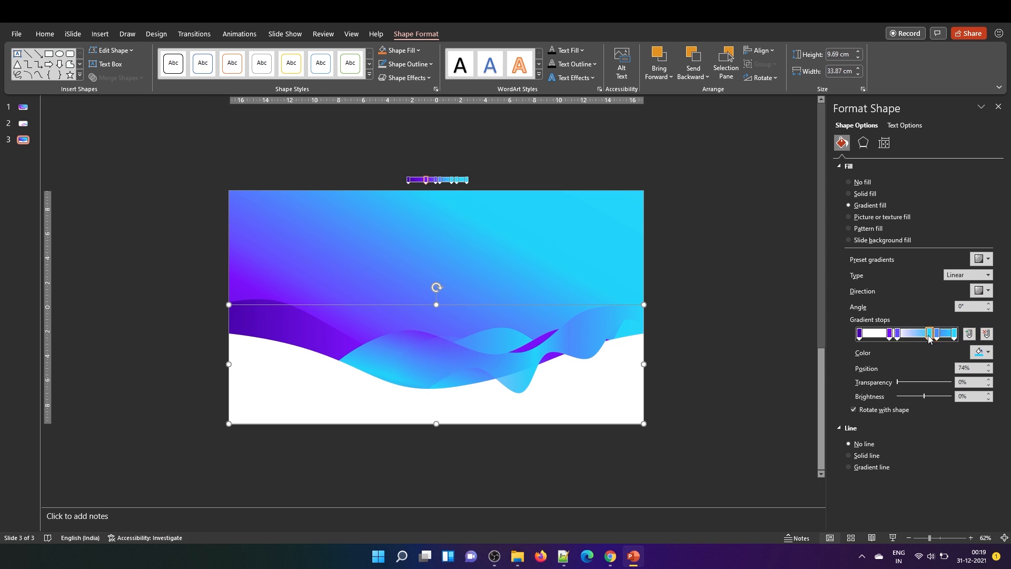
pyautogui.click(919, 335)
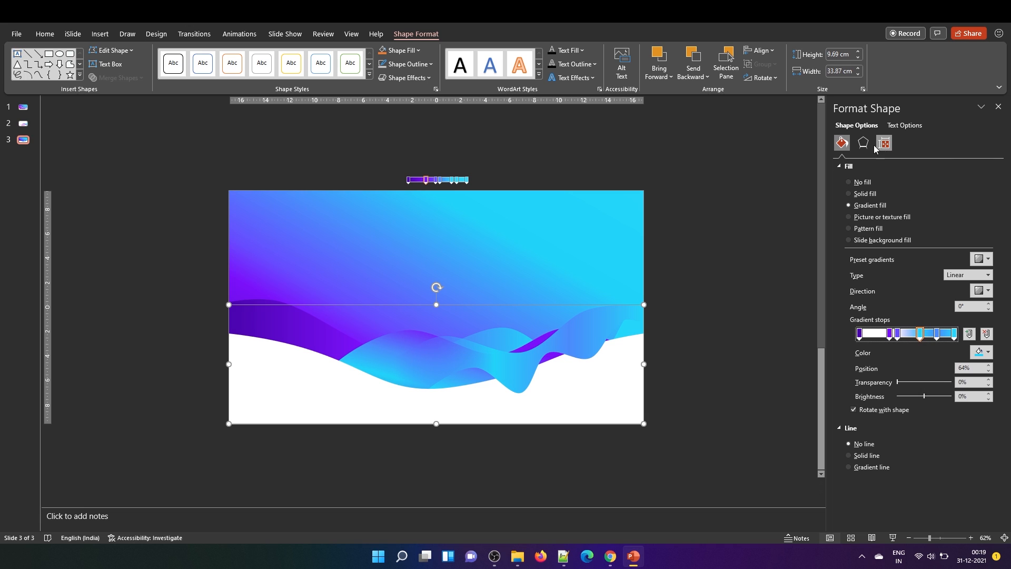
# Apply an Outer shadow preset to the gradient wave in Format Shape > Effects, undoing a wrong first preset.
pyautogui.click(863, 143)
pyautogui.click(855, 166)
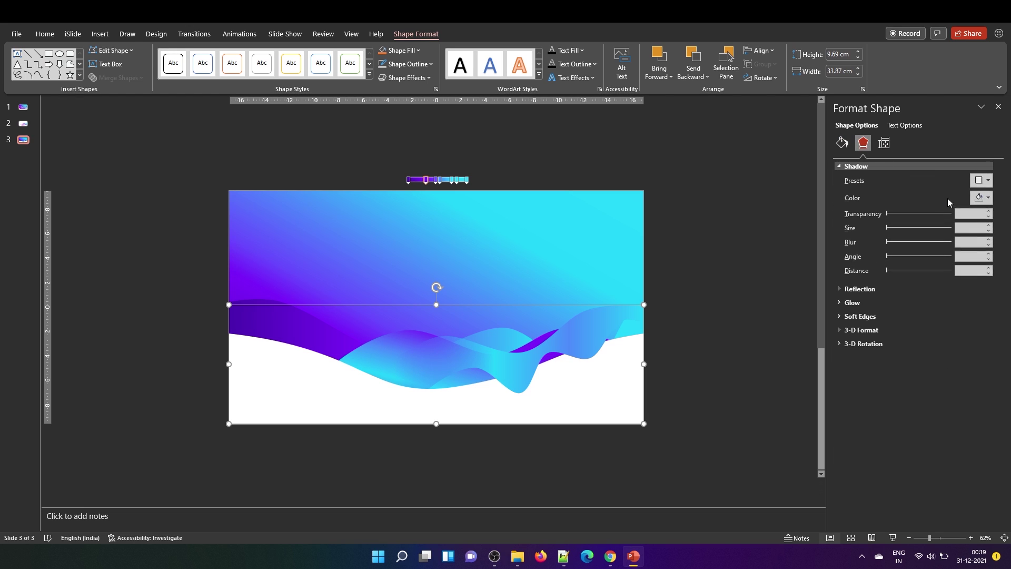
pyautogui.click(988, 181)
pyautogui.click(933, 267)
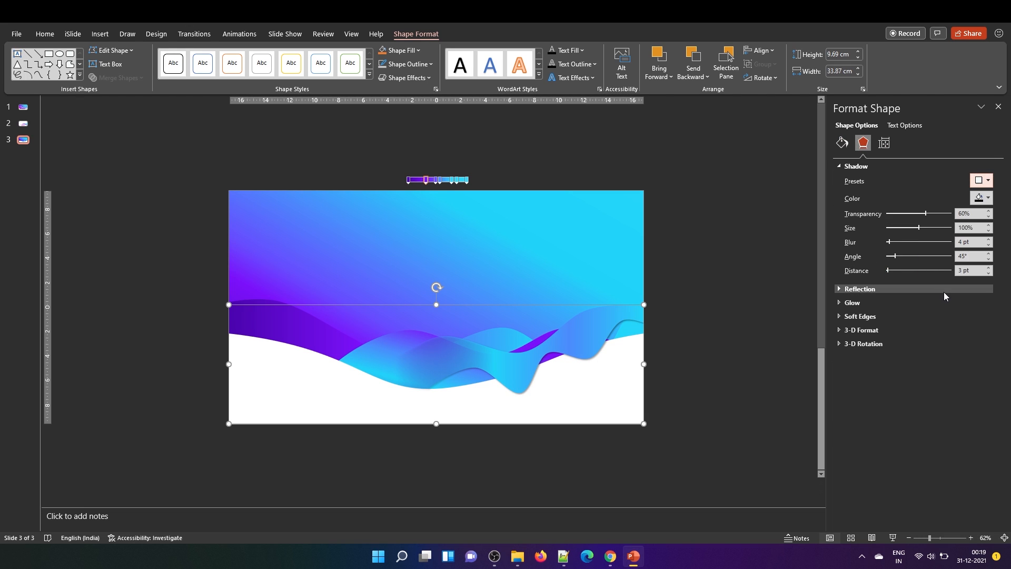
pyautogui.hotkey('ctrl', 'z')
pyautogui.click(987, 180)
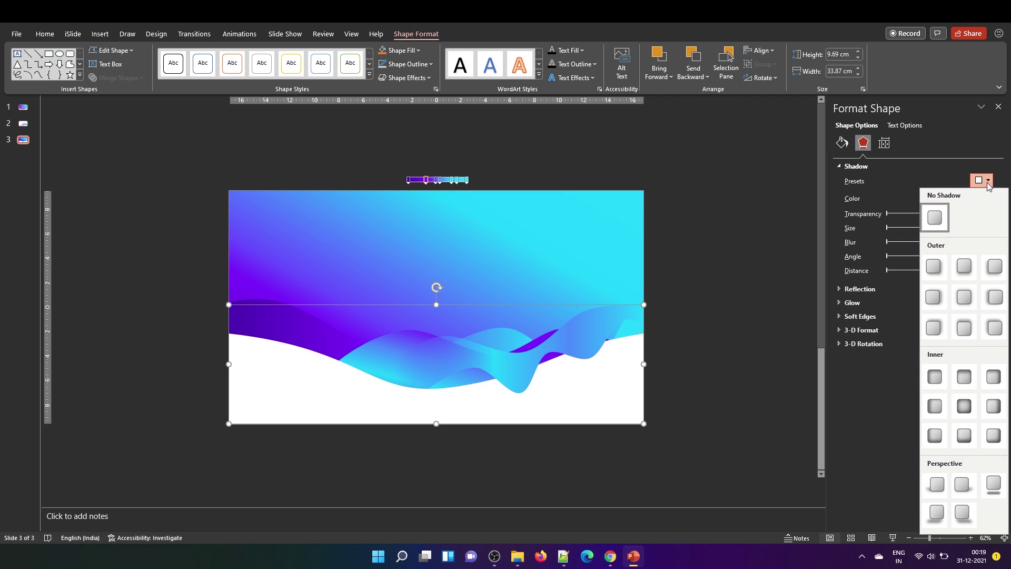
pyautogui.click(941, 280)
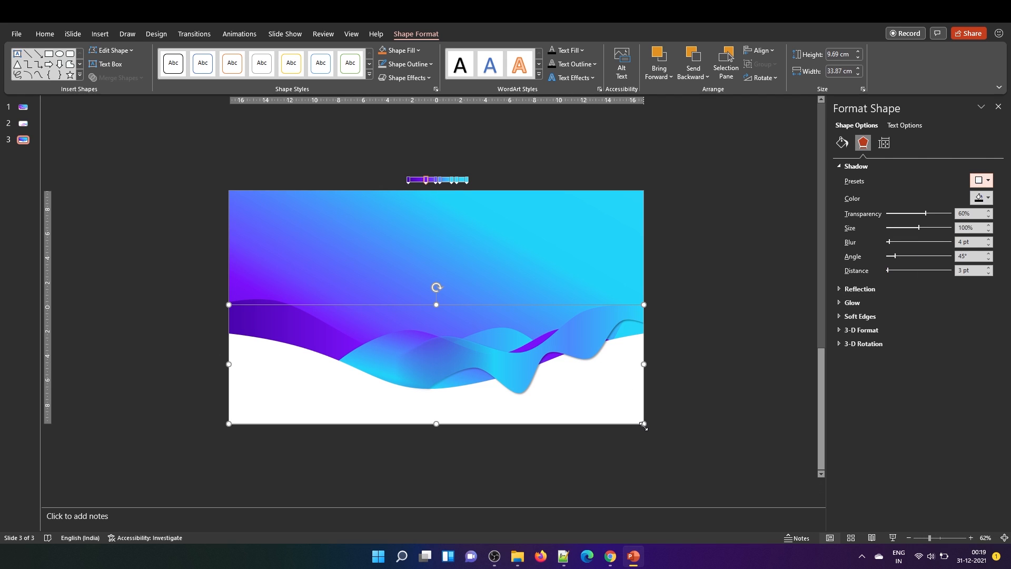
# Soften the shadow to about 14 pt blur and 76% transparency, then deselect the wave.
pyautogui.moveTo(891, 242); pyautogui.dragTo(896, 244)
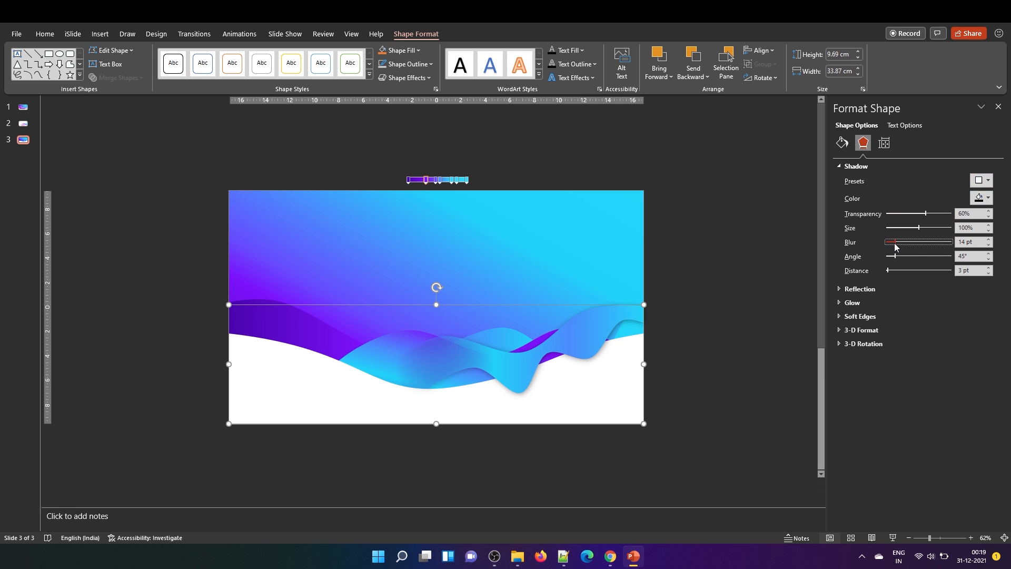
pyautogui.moveTo(926, 214); pyautogui.dragTo(934, 219)
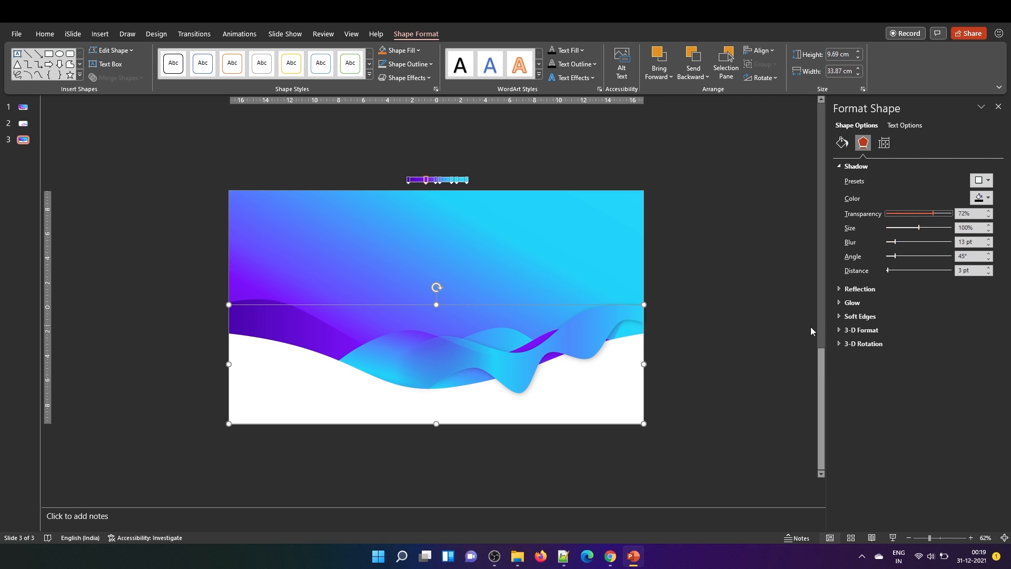
pyautogui.click(753, 335)
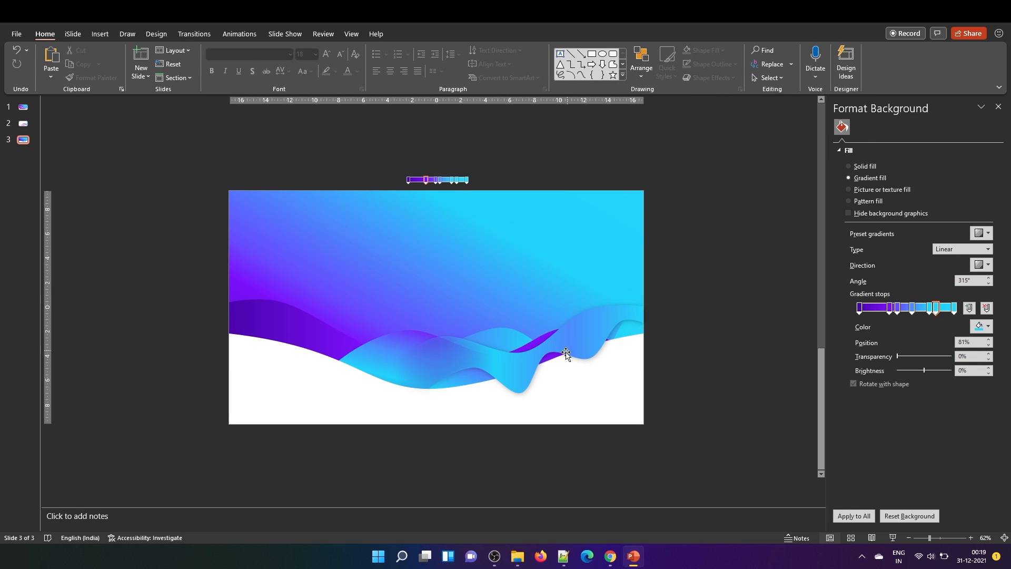
# Undo the last wave change and move a gradient stop of the wave to 81%.
pyautogui.click(522, 348)
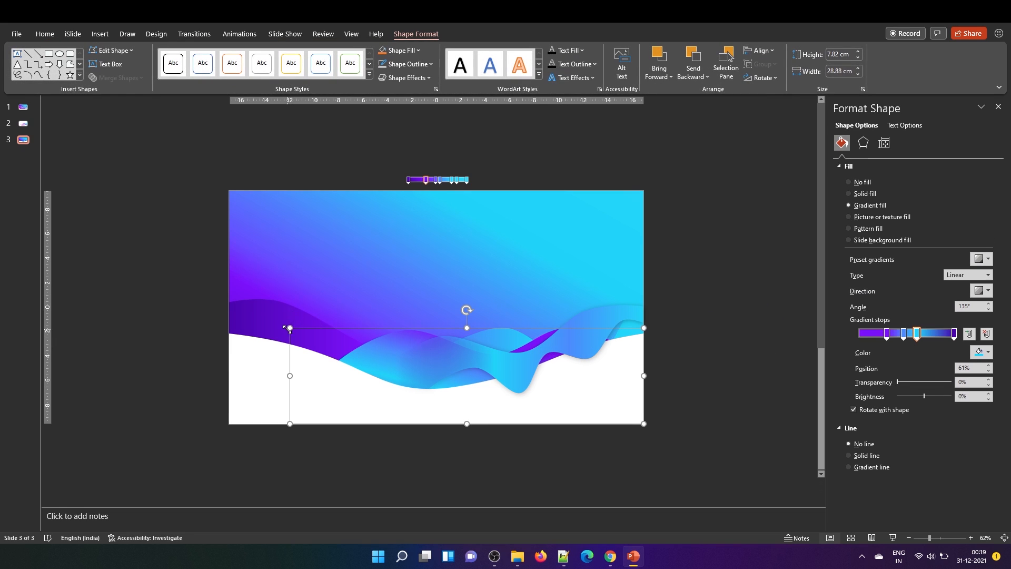
pyautogui.hotkey('ctrl', 'z')
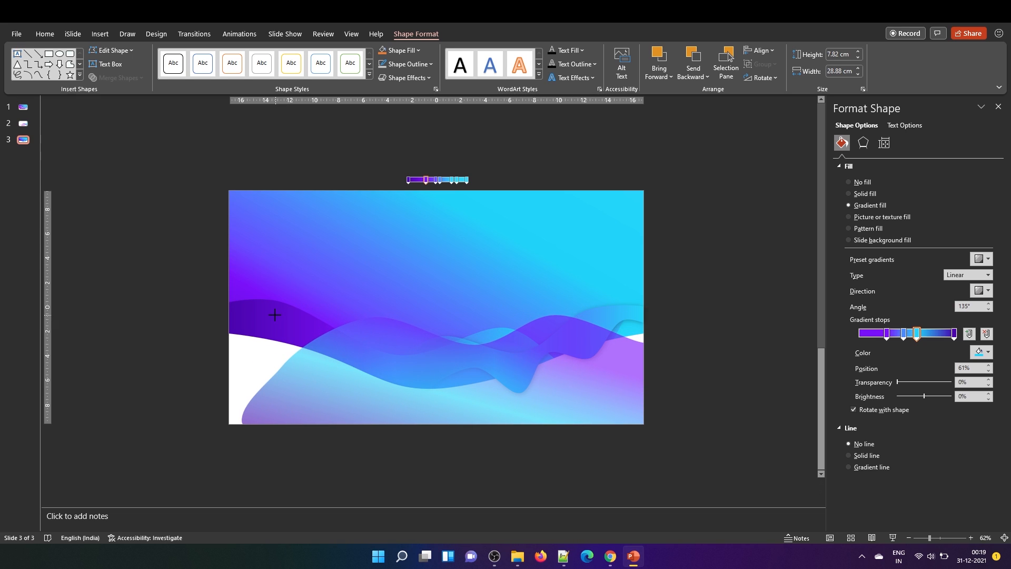
pyautogui.click(278, 314)
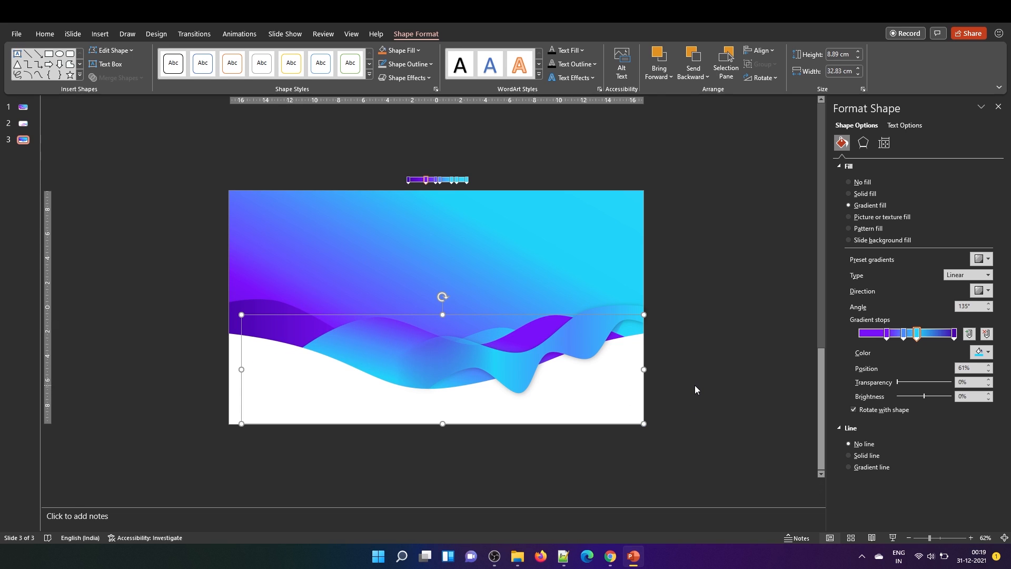
pyautogui.moveTo(916, 334)
pyautogui.mouseDown()
pyautogui.moveTo(942, 333)
pyautogui.moveTo(883, 334)
pyautogui.moveTo(892, 334)
pyautogui.mouseUp()
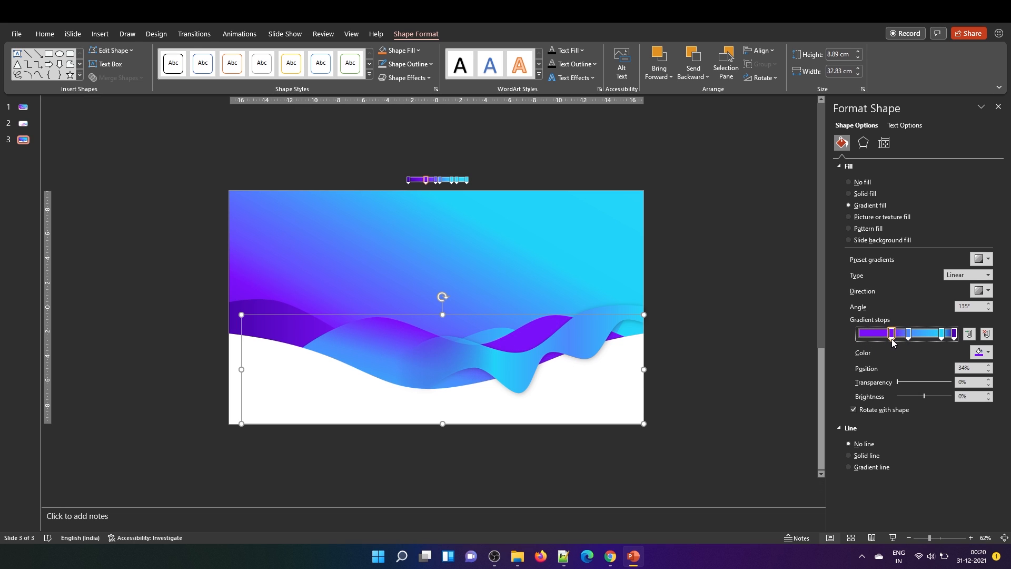
pyautogui.click(717, 315)
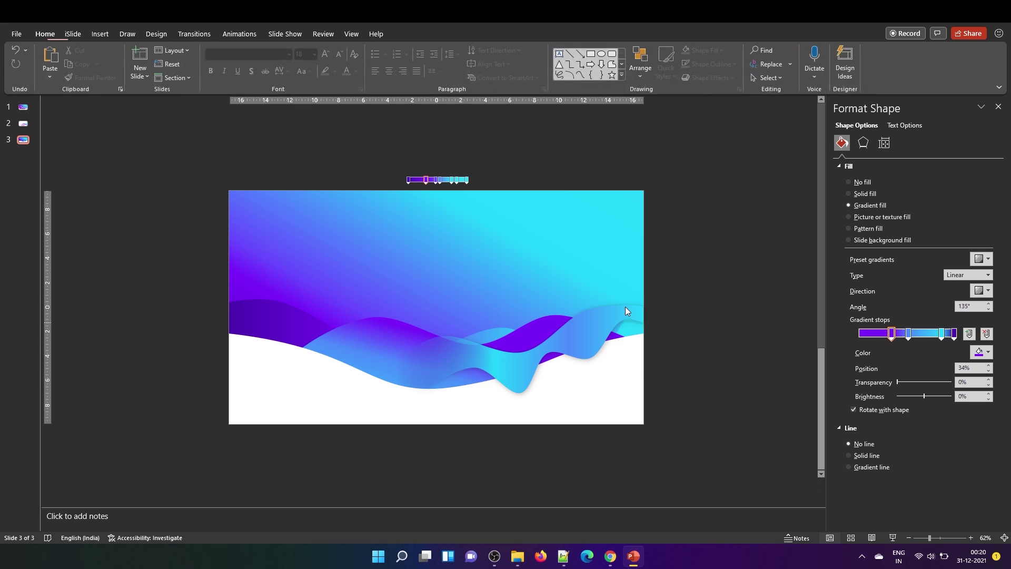
# Resize the white bottom wave by dragging its top edge so the purple and cyan waves show above it.
pyautogui.click(320, 302)
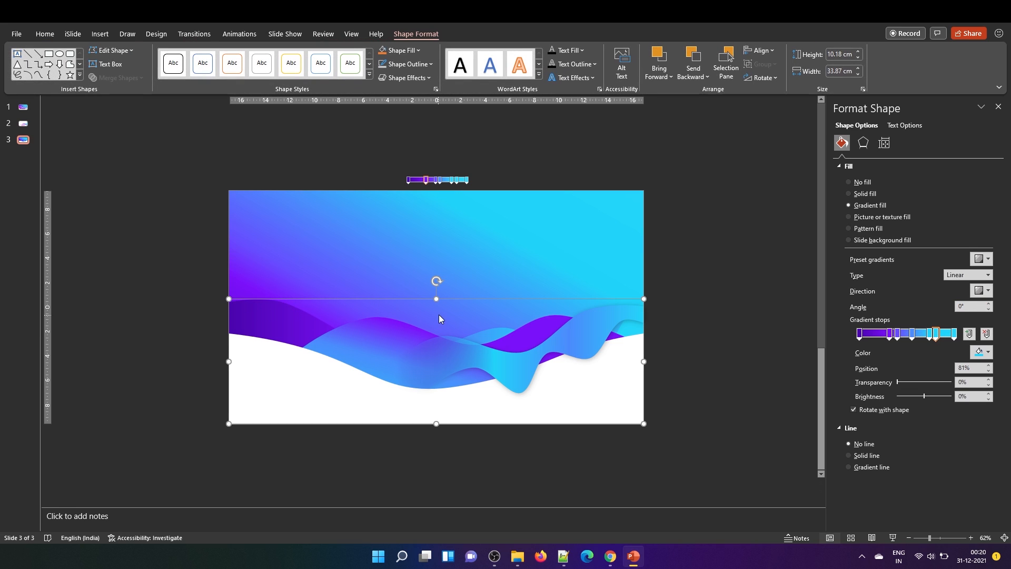
pyautogui.moveTo(437, 300); pyautogui.dragTo(437, 282)
pyautogui.click(690, 372)
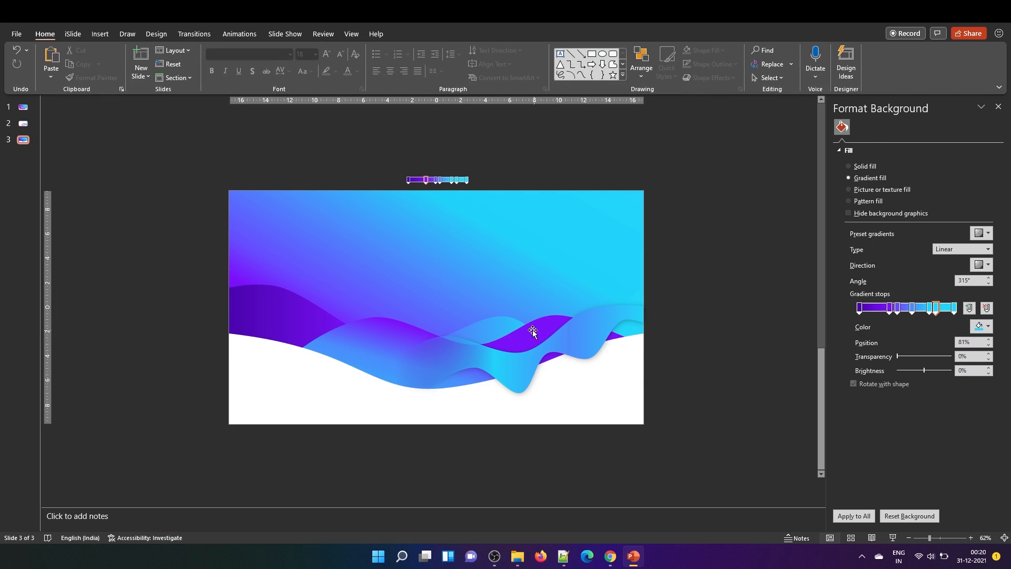
pyautogui.click(448, 288)
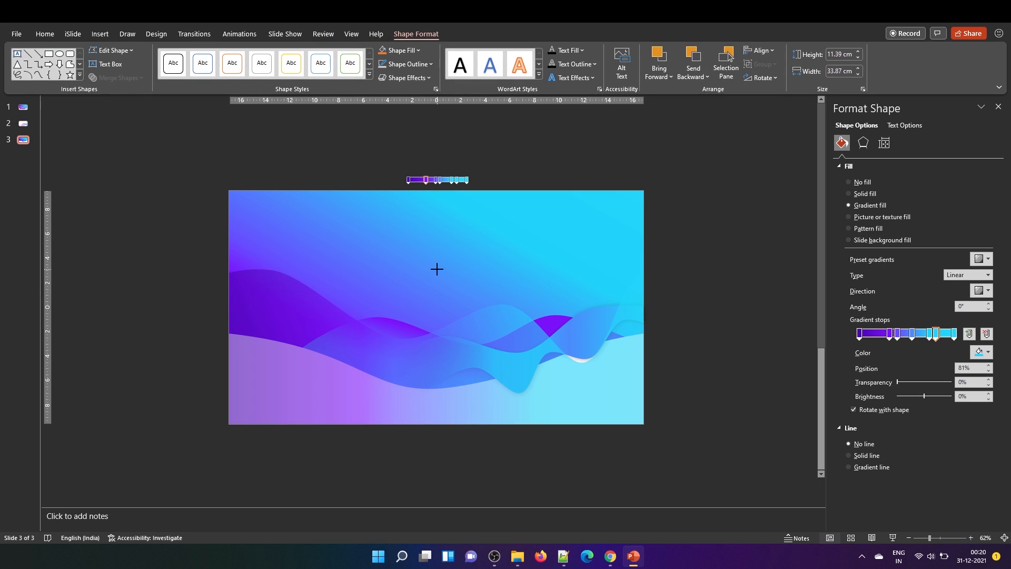
pyautogui.moveTo(437, 284); pyautogui.dragTo(437, 268)
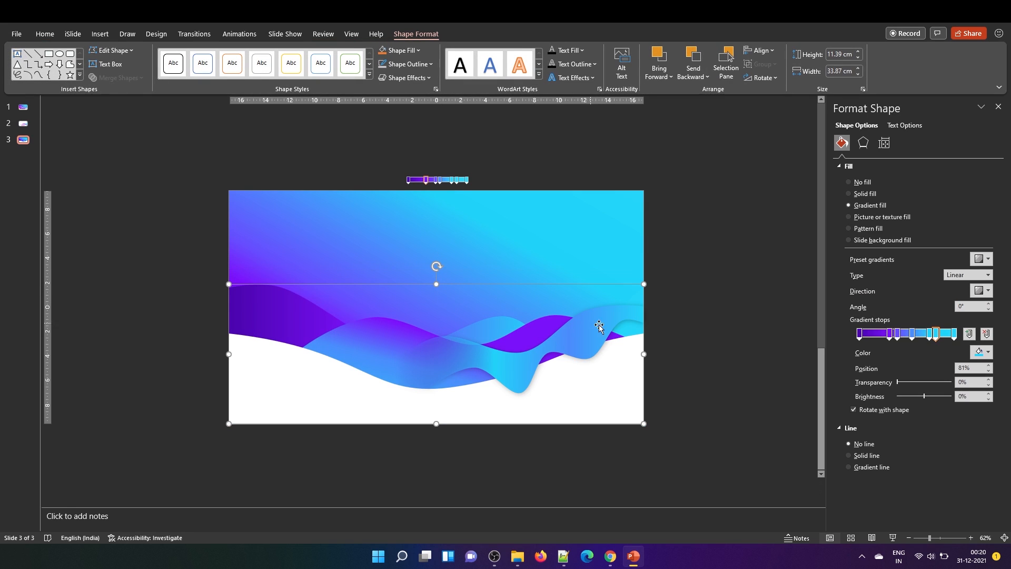
pyautogui.click(688, 363)
pyautogui.click(521, 361)
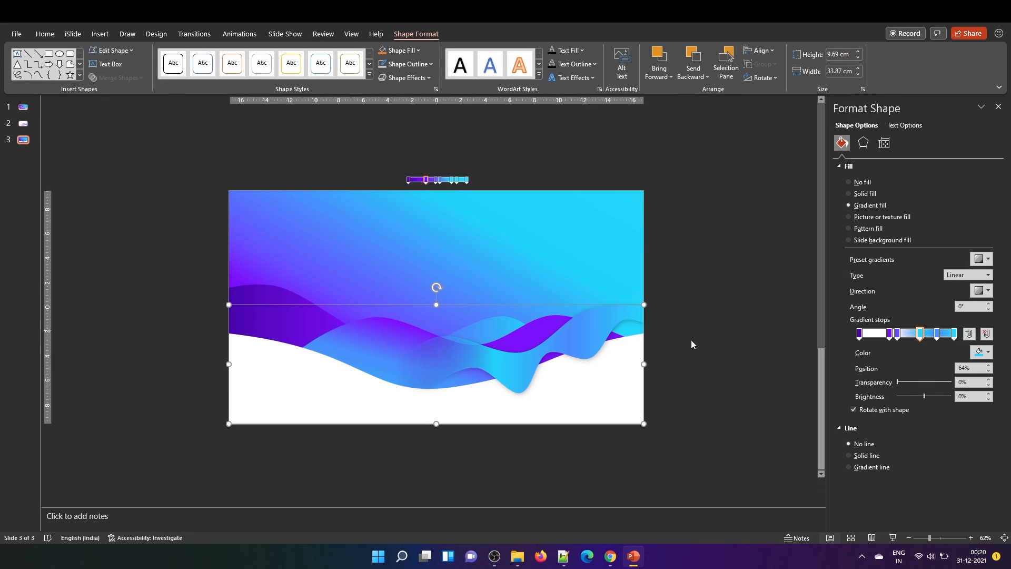
pyautogui.click(89, 280)
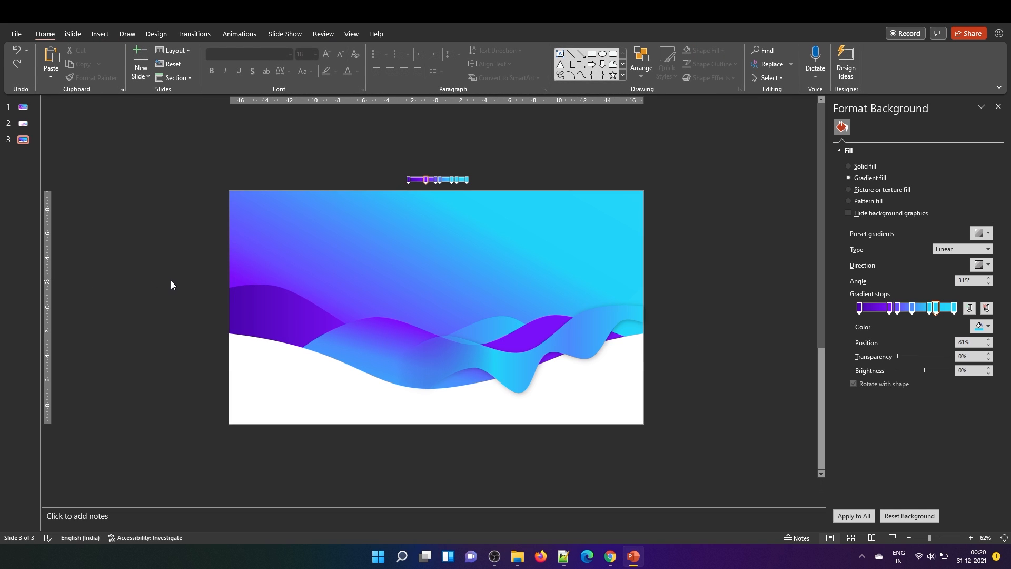
# Add a new blank slide and choose the Curve shape from Insert > Shapes.
pyautogui.click(100, 34)
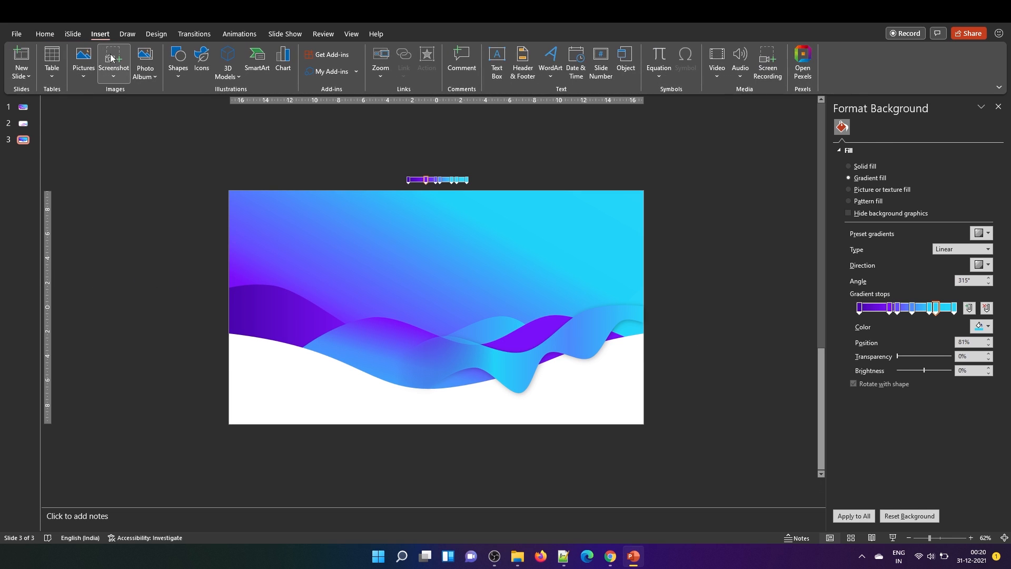
pyautogui.click(176, 73)
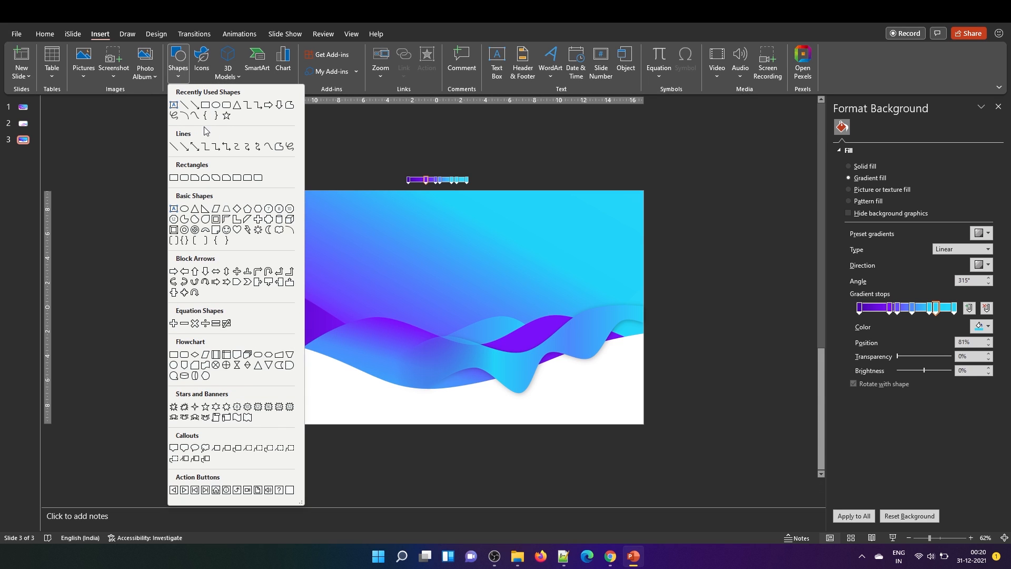
pyautogui.click(195, 111)
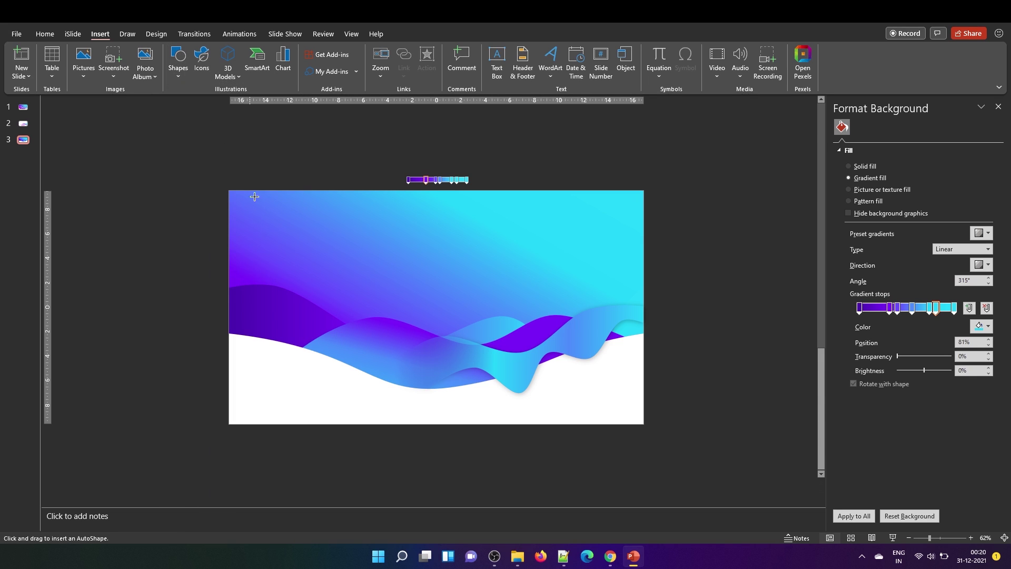
pyautogui.click(22, 150)
pyautogui.press('Return')
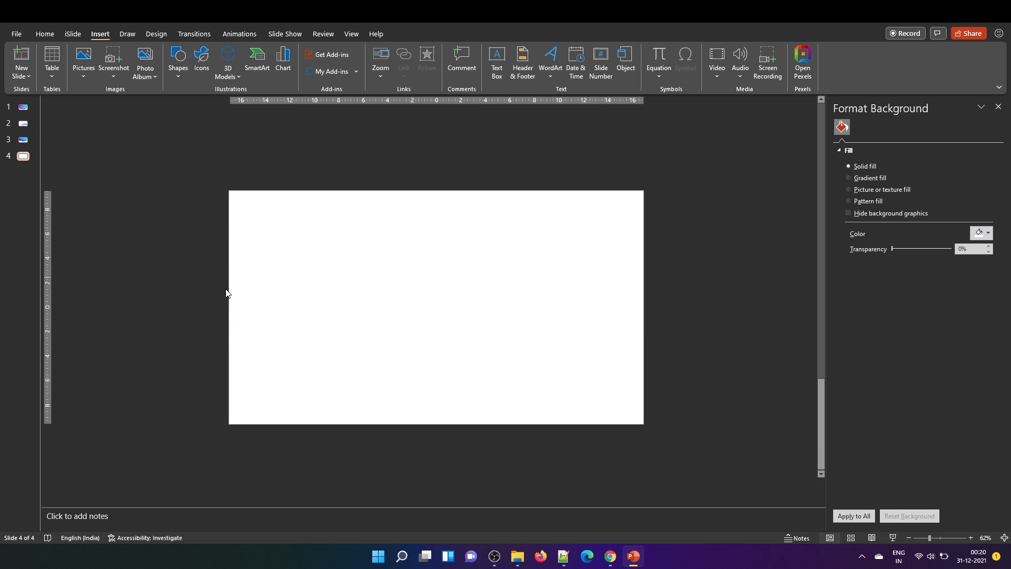
pyautogui.click(45, 34)
pyautogui.click(98, 34)
pyautogui.click(178, 73)
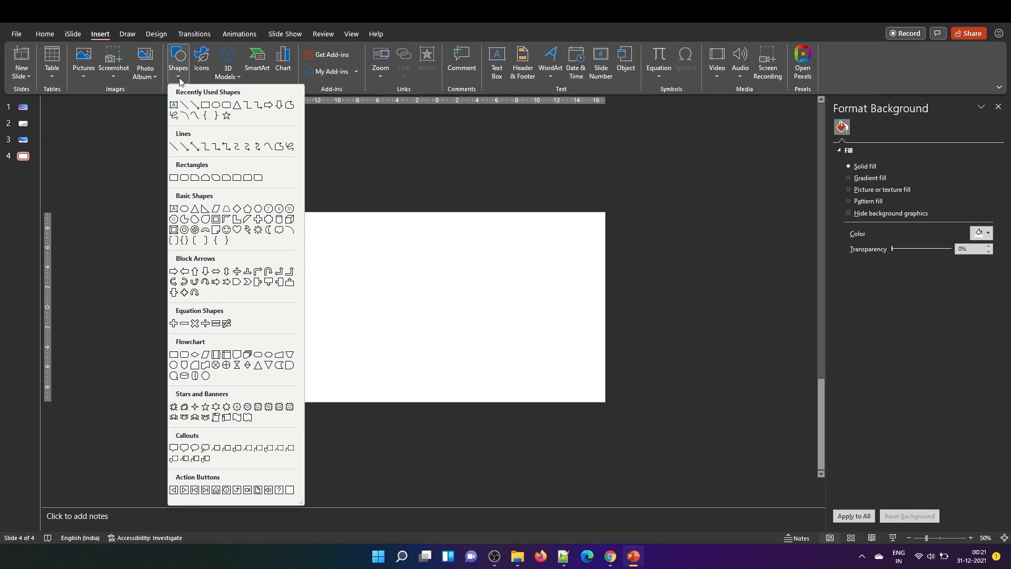
pyautogui.click(196, 115)
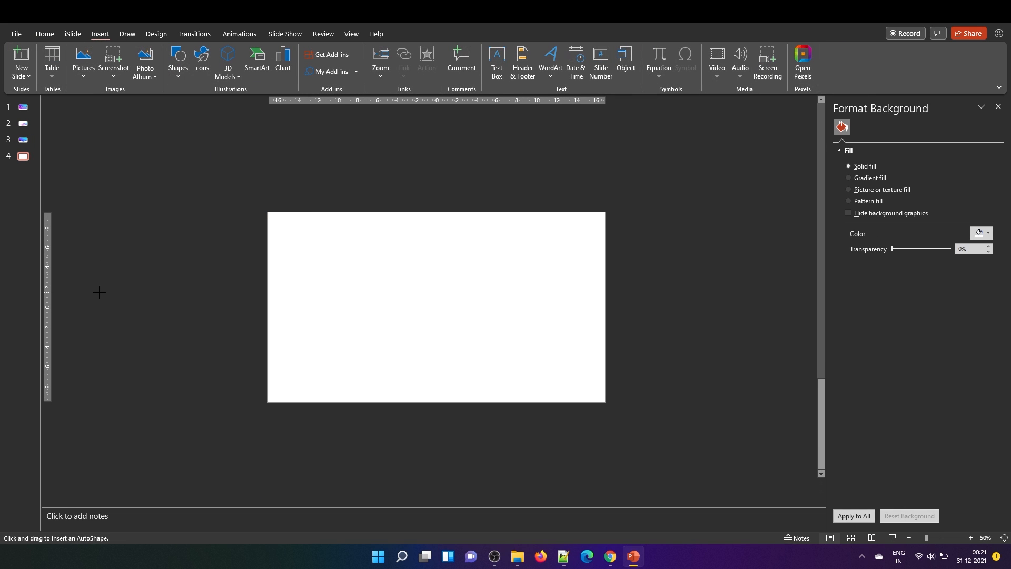
# Draw a long wavy curve with alternating peaks and troughs across the slide.
pyautogui.click(336, 313)
pyautogui.click(461, 255)
pyautogui.click(573, 341)
pyautogui.click(669, 287)
pyautogui.doubleClick(747, 326)
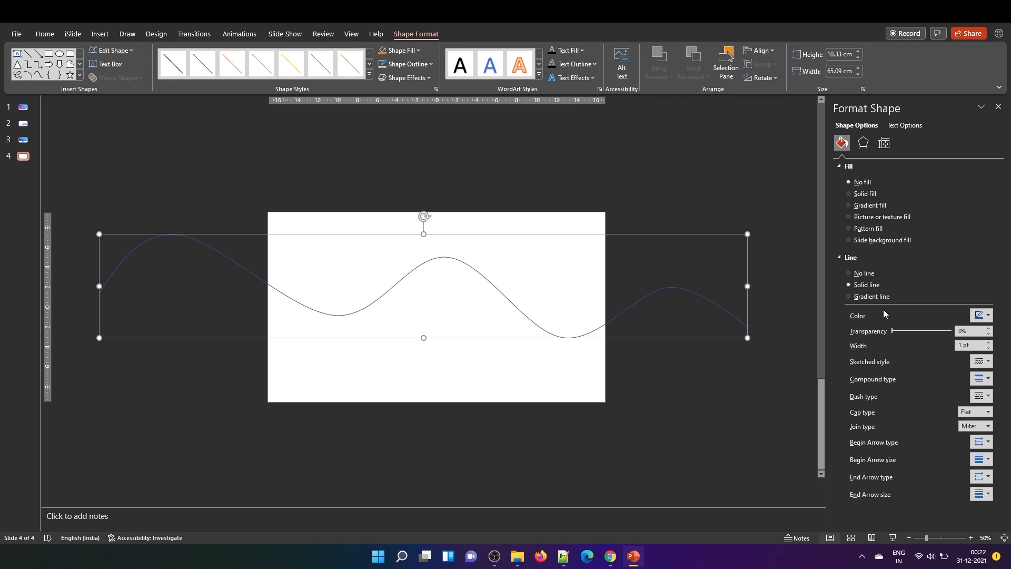
# Give the curve a two-stop gradient line, purple to cyan, running left to right at 0°.
pyautogui.click(871, 297)
pyautogui.click(986, 391)
pyautogui.click(986, 390)
pyautogui.click(860, 390)
pyautogui.click(988, 409)
pyautogui.click(942, 368)
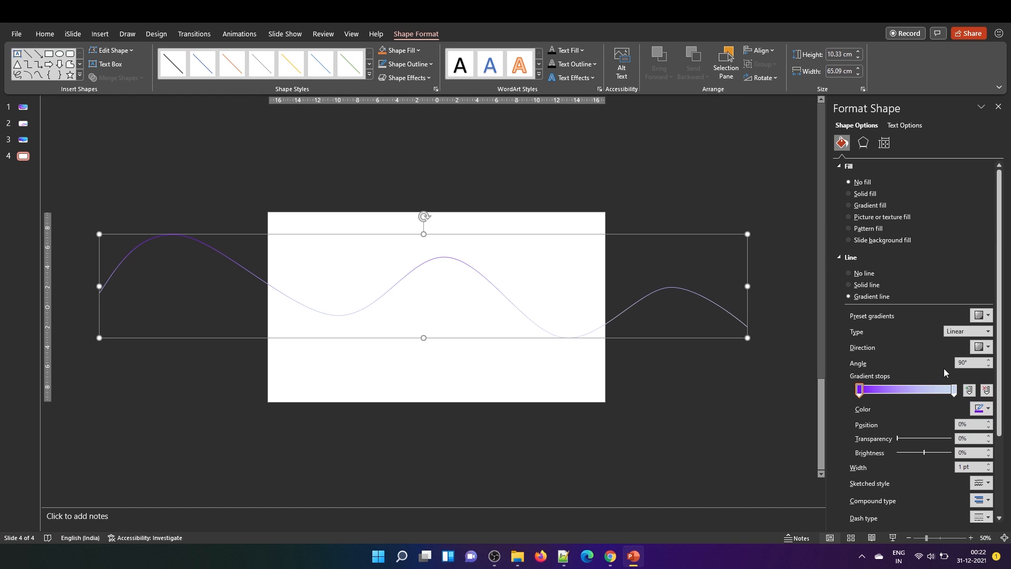
pyautogui.click(954, 390)
pyautogui.click(988, 409)
pyautogui.click(936, 371)
pyautogui.click(989, 347)
pyautogui.click(976, 367)
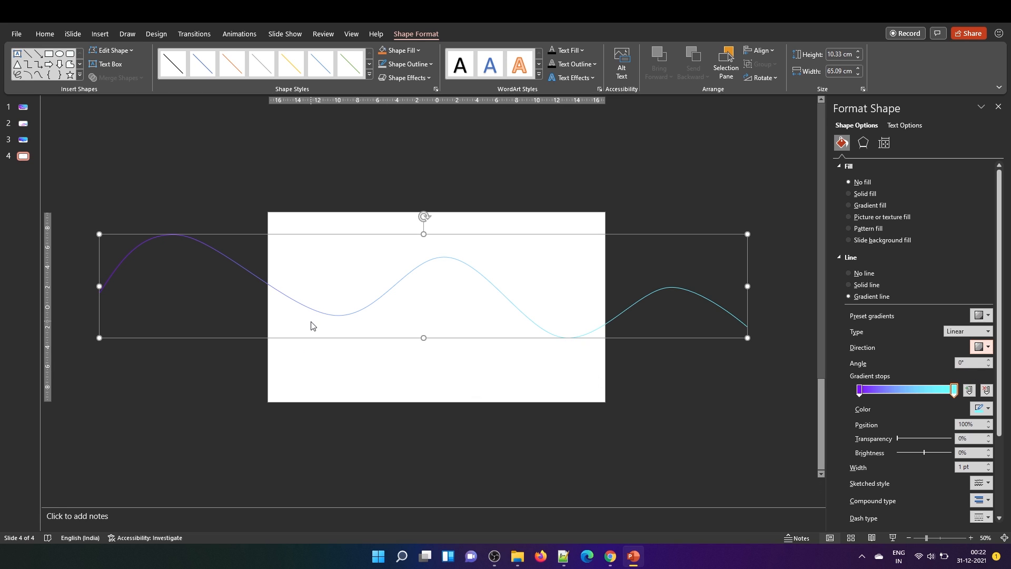
# Move the curve higher and Ctrl-drag a slightly offset copy beneath it.
pyautogui.moveTo(323, 316); pyautogui.dragTo(326, 284)
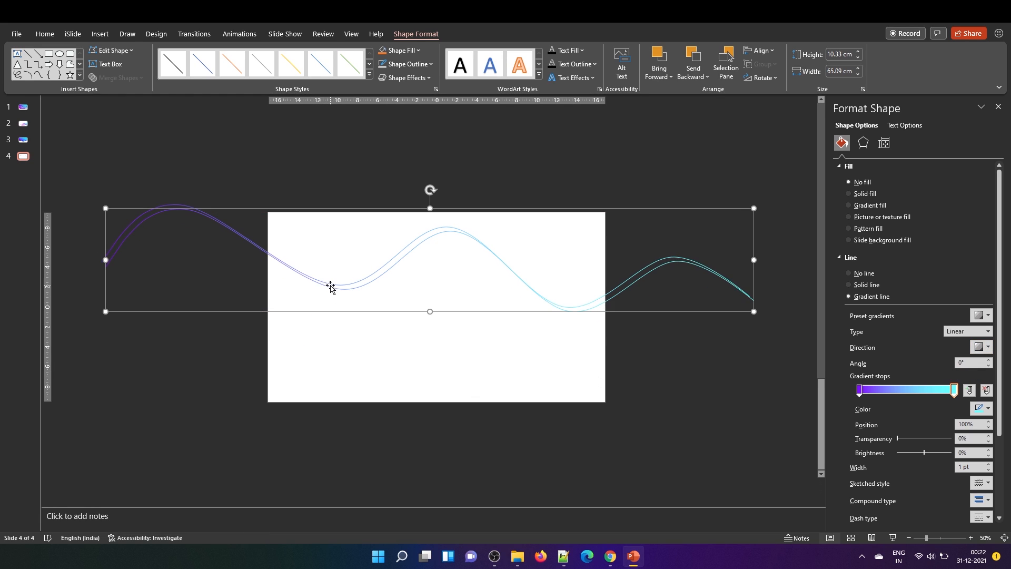
pyautogui.moveTo(328, 287); pyautogui.dragTo(334, 292)
pyautogui.hotkey('ctrl', 'd')
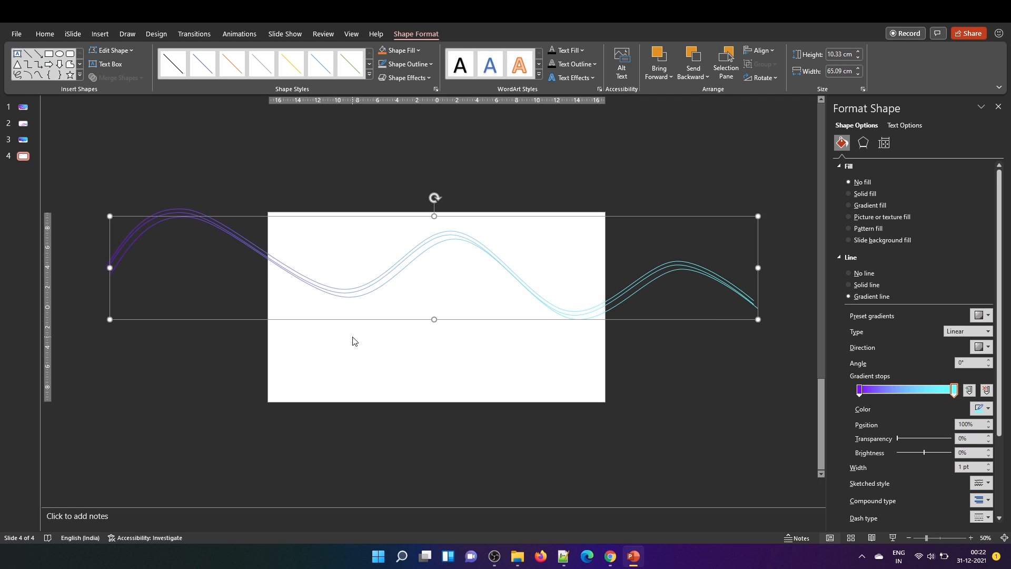
pyautogui.hotkey('ctrl', 'z')
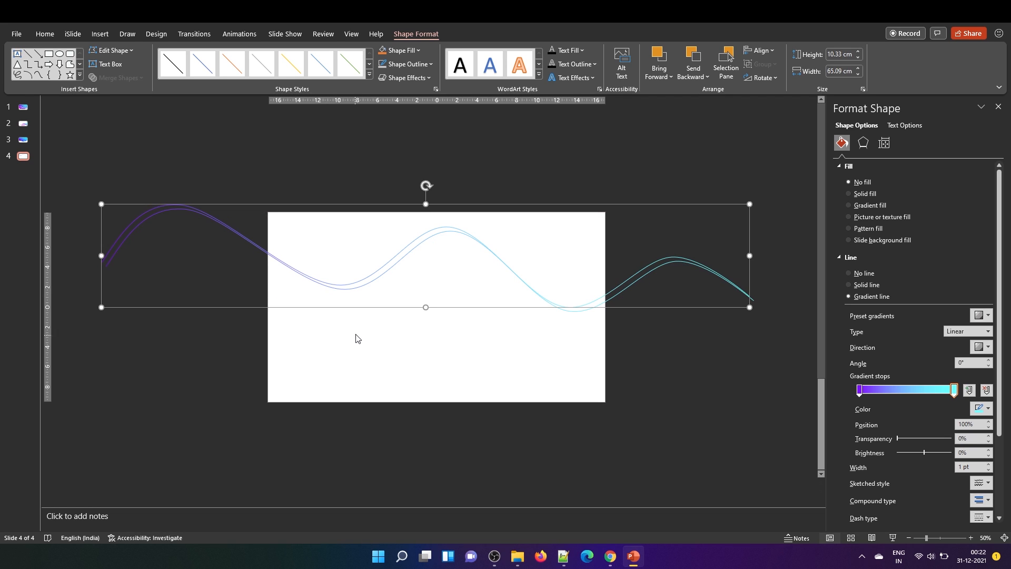
pyautogui.moveTo(382, 274); pyautogui.dragTo(380, 275)
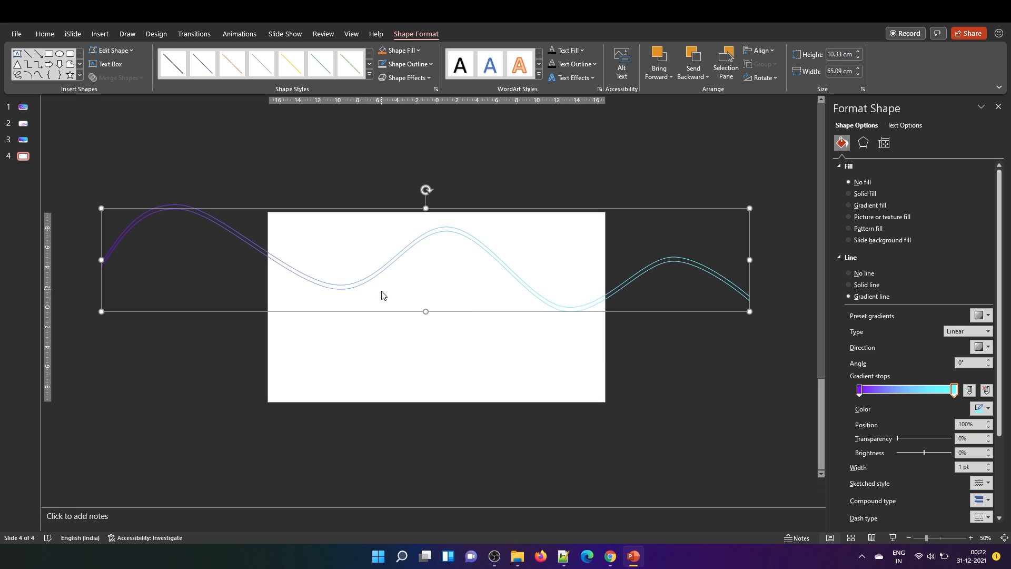
# Duplicate with Ctrl+D into many parallel curves, group them all, and squash the bundle flatter.
pyautogui.hotkey('ctrl', 'd')
pyautogui.hotkey('ctrl', 'd')
pyautogui.hotkey('ctrl', 'd')
pyautogui.hotkey('ctrl', 'd')
pyautogui.hotkey('ctrl', 'd')
pyautogui.hotkey('ctrl', 'd')
pyautogui.hotkey('ctrl', 'd')
pyautogui.hotkey('ctrl', 'd')
pyautogui.hotkey('ctrl', 'd')
pyautogui.hotkey('ctrl', 'd')
pyautogui.hotkey('ctrl', 'd')
pyautogui.hotkey('ctrl', 'd')
pyautogui.hotkey('ctrl', 'd')
pyautogui.hotkey('ctrl', 'd')
pyautogui.hotkey('ctrl', 'd')
pyautogui.hotkey('ctrl', 'd')
pyautogui.hotkey('ctrl', 'd')
pyautogui.hotkey('ctrl', 'd')
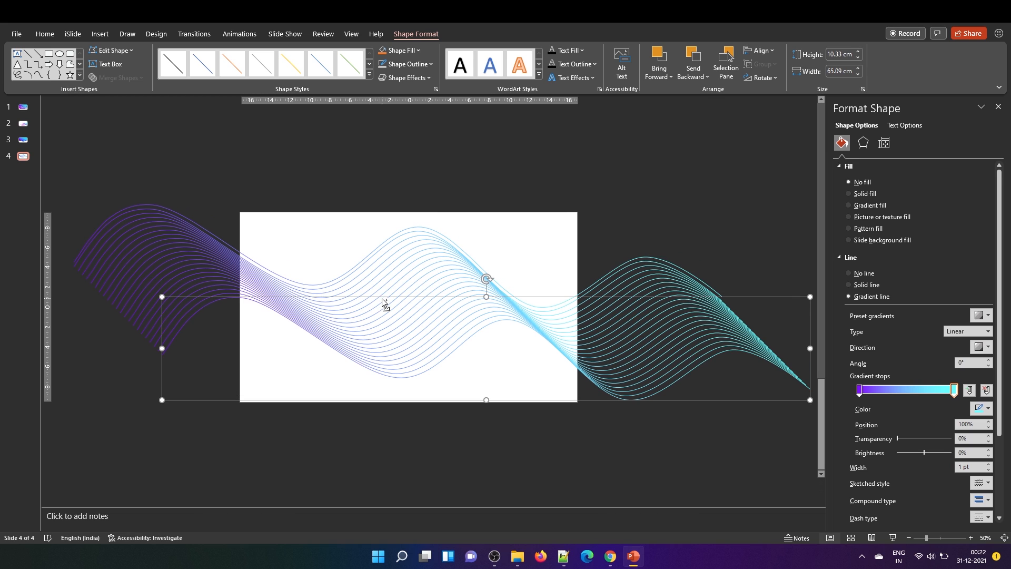
pyautogui.hotkey('ctrl', 'd')
pyautogui.hotkey('ctrl', 'd')
pyautogui.hotkey('ctrl', 'a')
pyautogui.hotkey('ctrl', 'g')
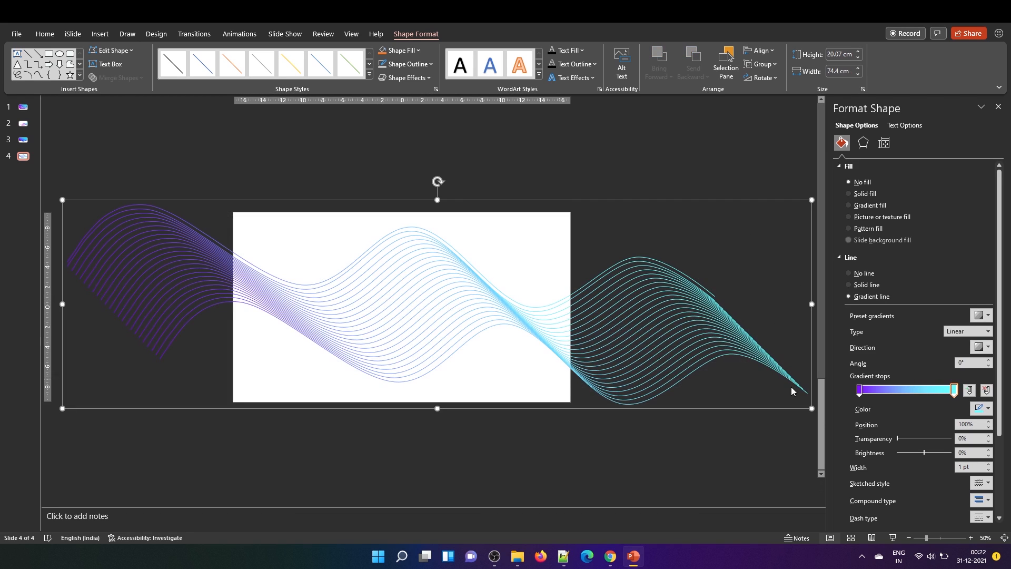
pyautogui.moveTo(438, 200); pyautogui.dragTo(439, 271)
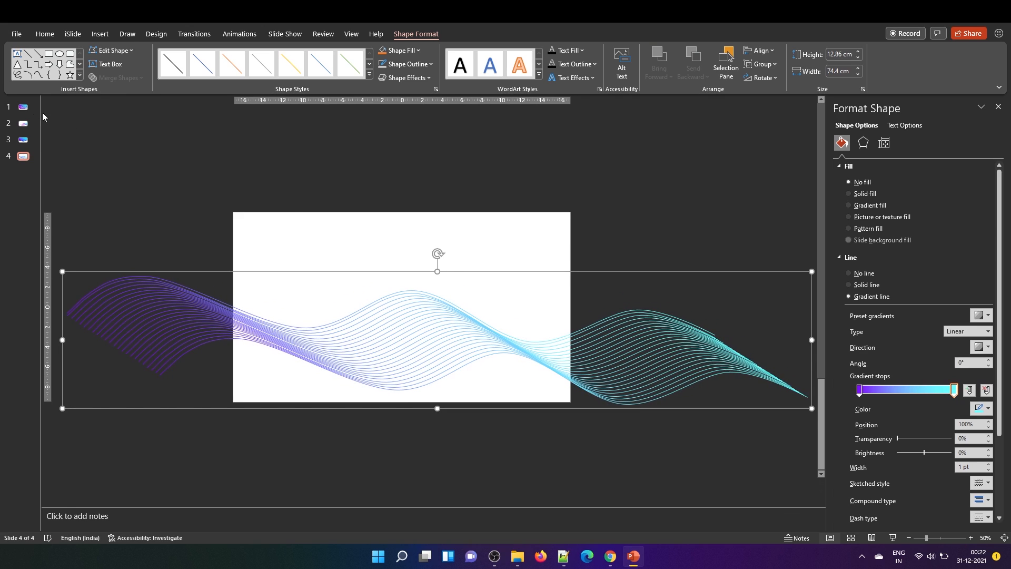
# Paste the curve bundle onto cover slide 3 and make one gradient stop partly transparent, shifted toward the middle.
pyautogui.hotkey('ctrl', 'c')
pyautogui.click(24, 139)
pyautogui.hotkey('ctrl', 'v')
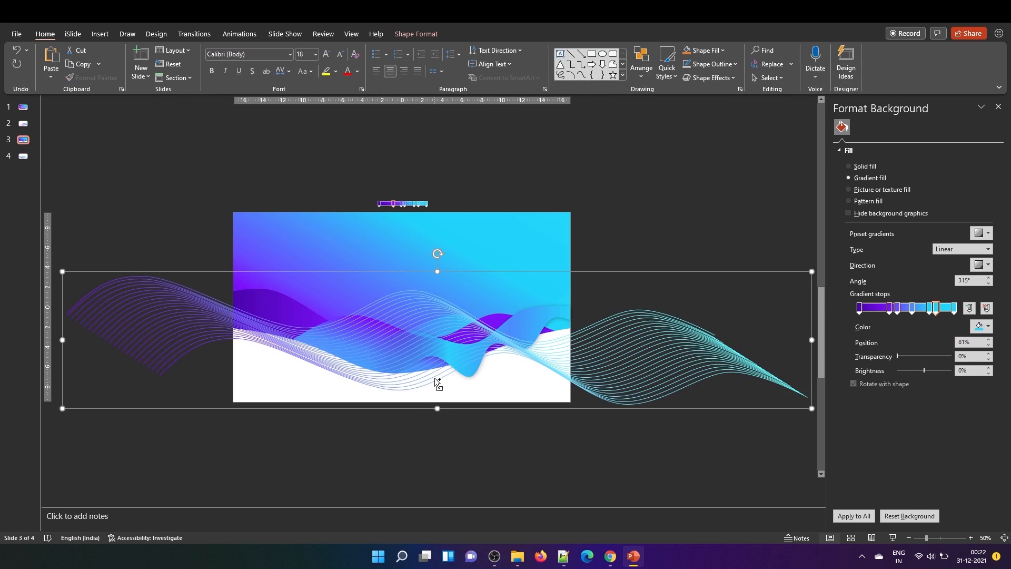
pyautogui.press('Up')
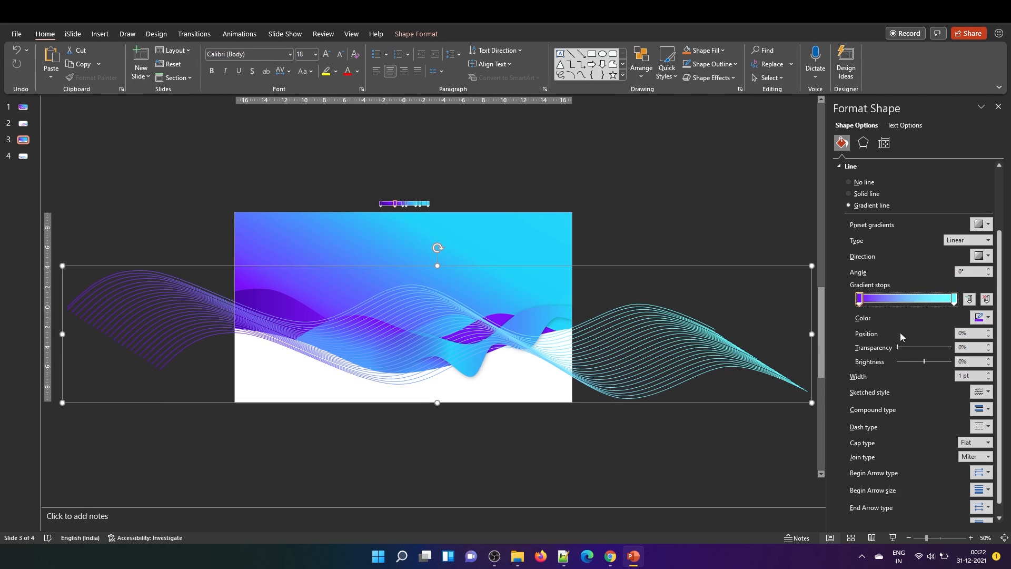
pyautogui.moveTo(898, 349); pyautogui.dragTo(928, 348)
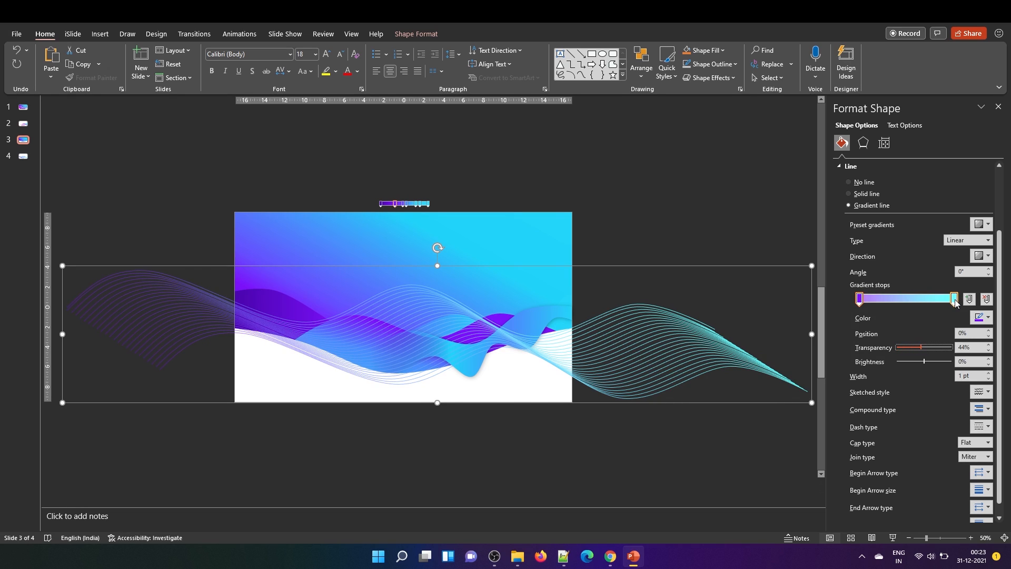
pyautogui.moveTo(954, 298); pyautogui.dragTo(923, 300)
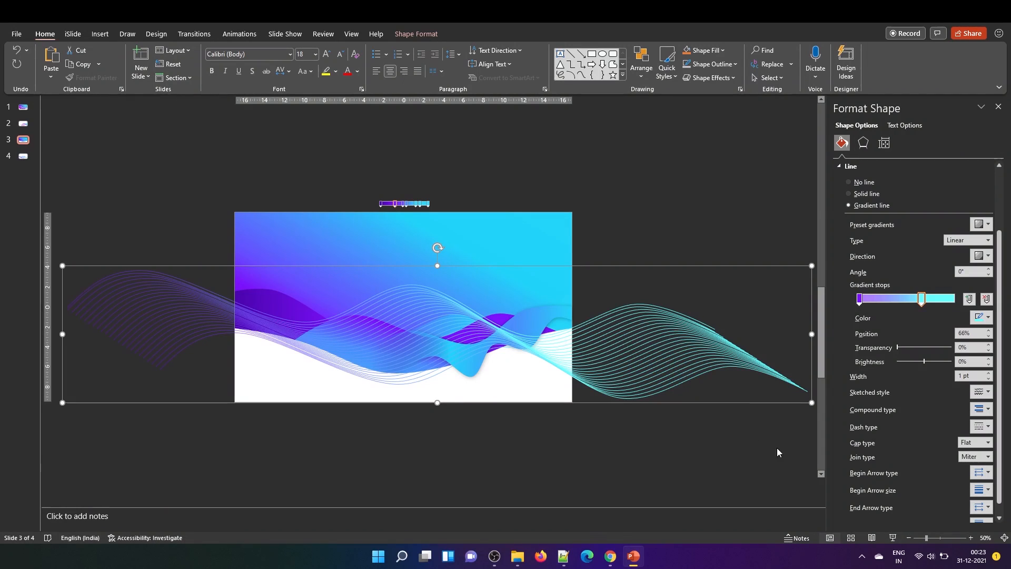
# Add a new blank slide with Ctrl+M and choose the Curve shape.
pyautogui.hotkey('ctrl', 'm')
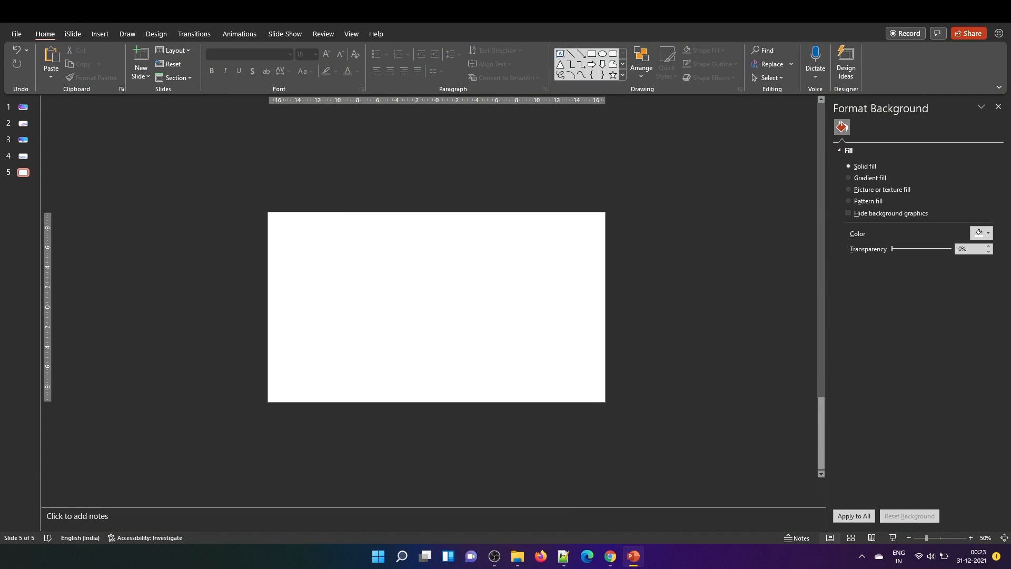
pyautogui.click(94, 35)
pyautogui.click(181, 78)
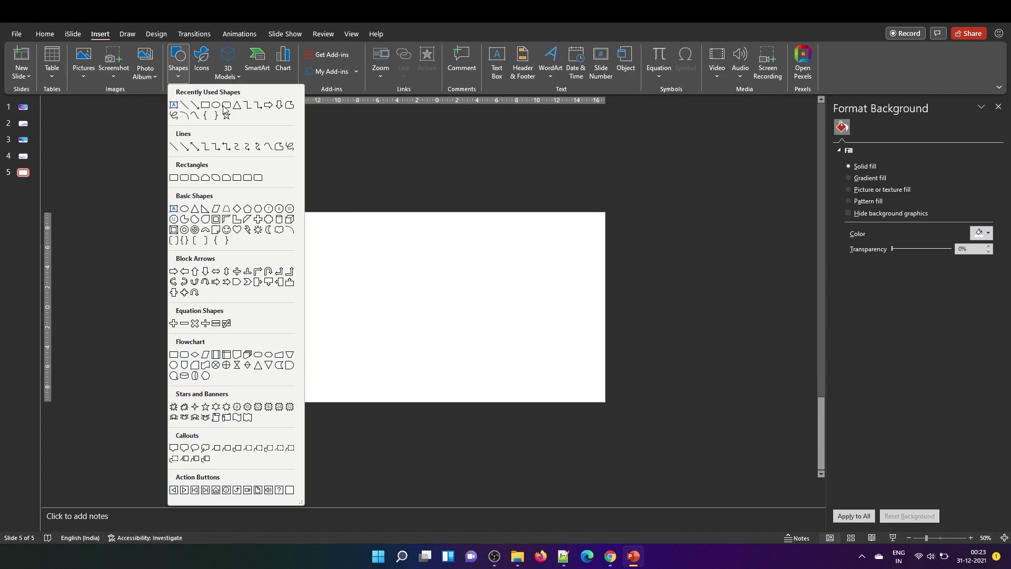
pyautogui.click(195, 115)
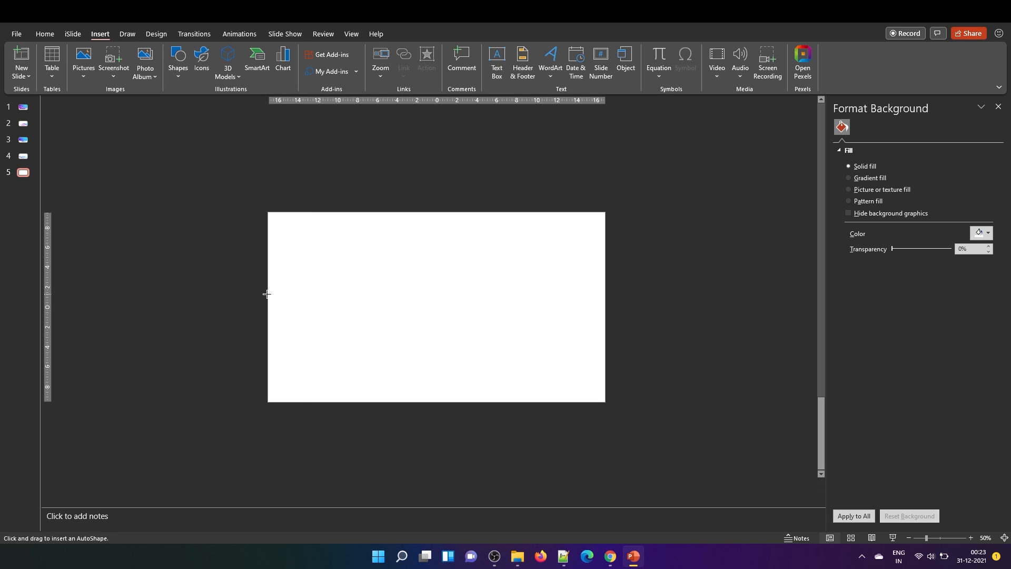
# Draw a hilly wave curve, then stretch and move it so it overhangs both slide edges.
pyautogui.moveTo(268, 295); pyautogui.dragTo(322, 265)
pyautogui.click(331, 264)
pyautogui.click(374, 326)
pyautogui.click(438, 297)
pyautogui.click(456, 358)
pyautogui.click(547, 340)
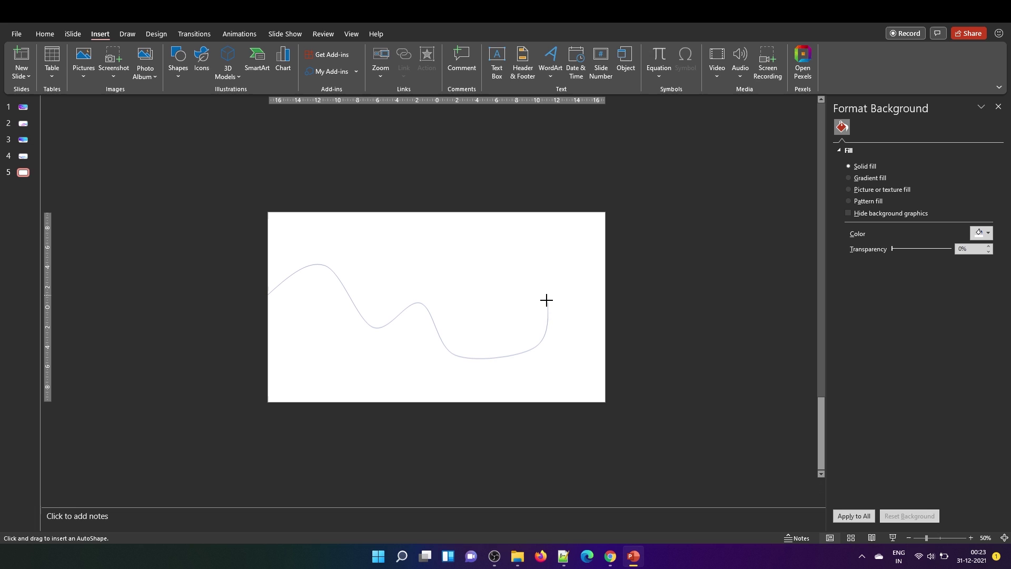
pyautogui.doubleClick(618, 291)
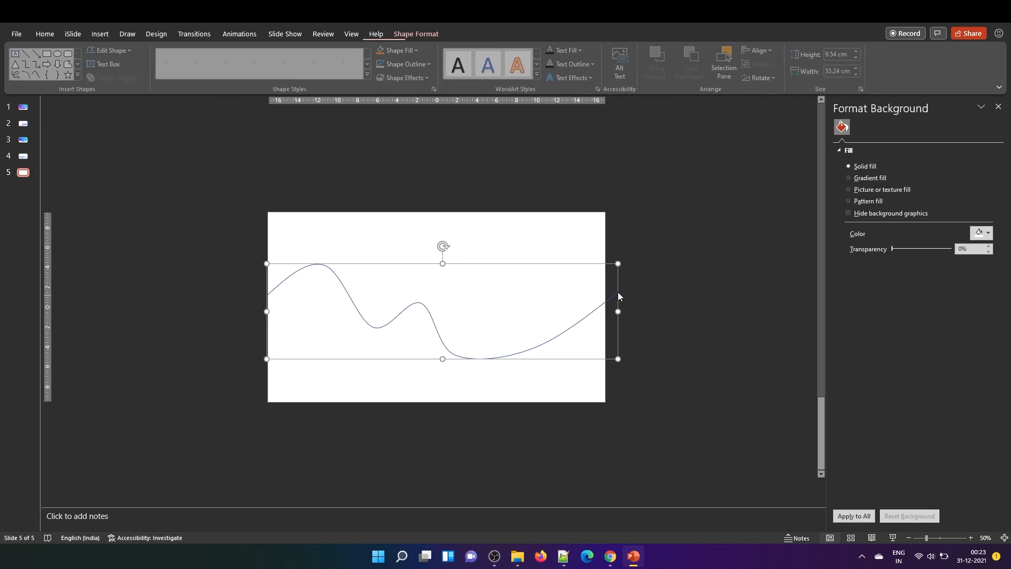
pyautogui.moveTo(618, 268)
pyautogui.mouseDown()
pyautogui.moveTo(764, 208)
pyautogui.moveTo(746, 218)
pyautogui.mouseUp()
pyautogui.moveTo(671, 344); pyautogui.dragTo(569, 358)
# Give the curve a two-stop gradient line from cyan to purple with a horizontal linear direction.
pyautogui.click(863, 295)
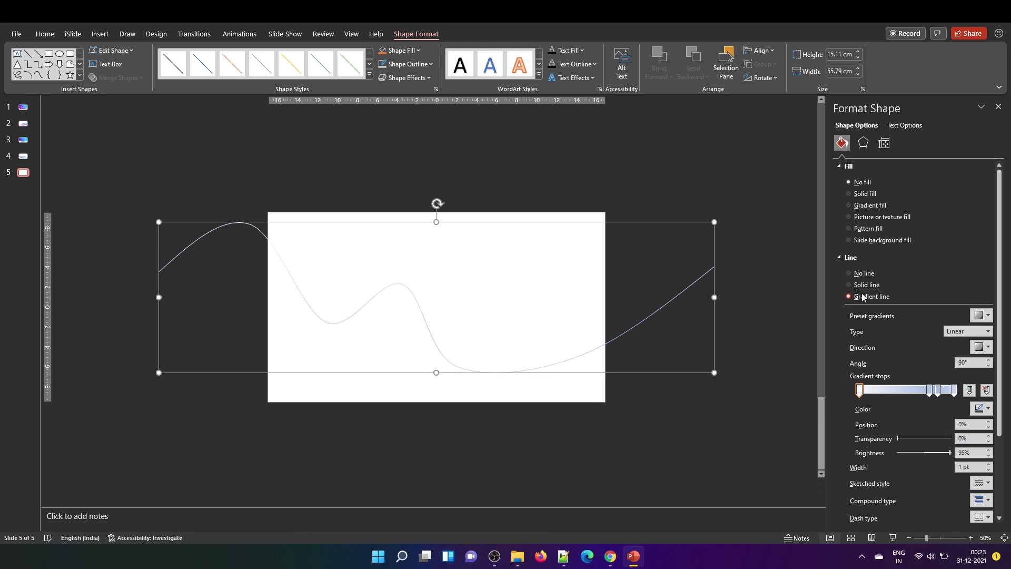
pyautogui.click(985, 389)
pyautogui.click(860, 391)
pyautogui.click(987, 408)
pyautogui.click(924, 368)
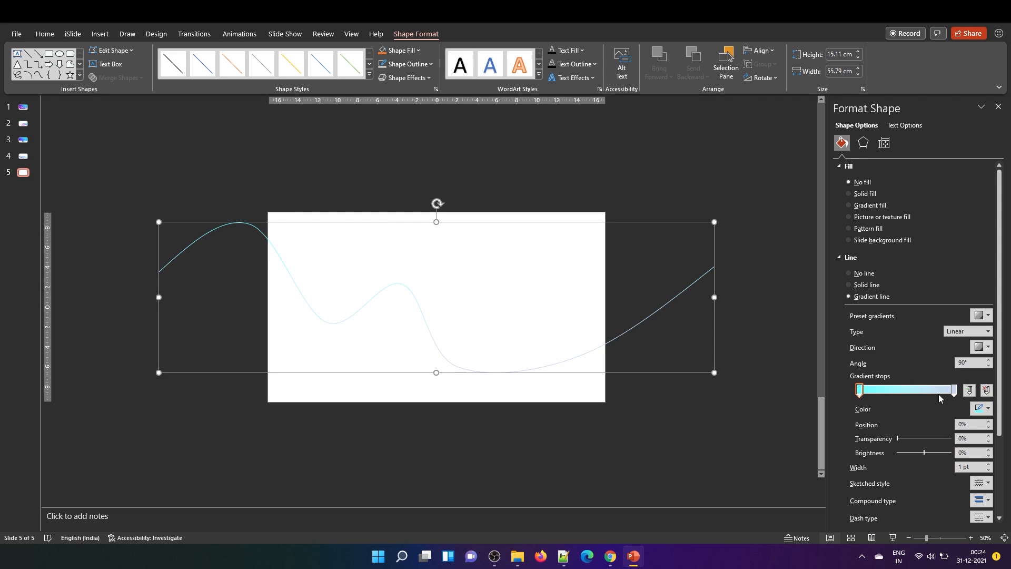
pyautogui.click(955, 390)
pyautogui.click(987, 409)
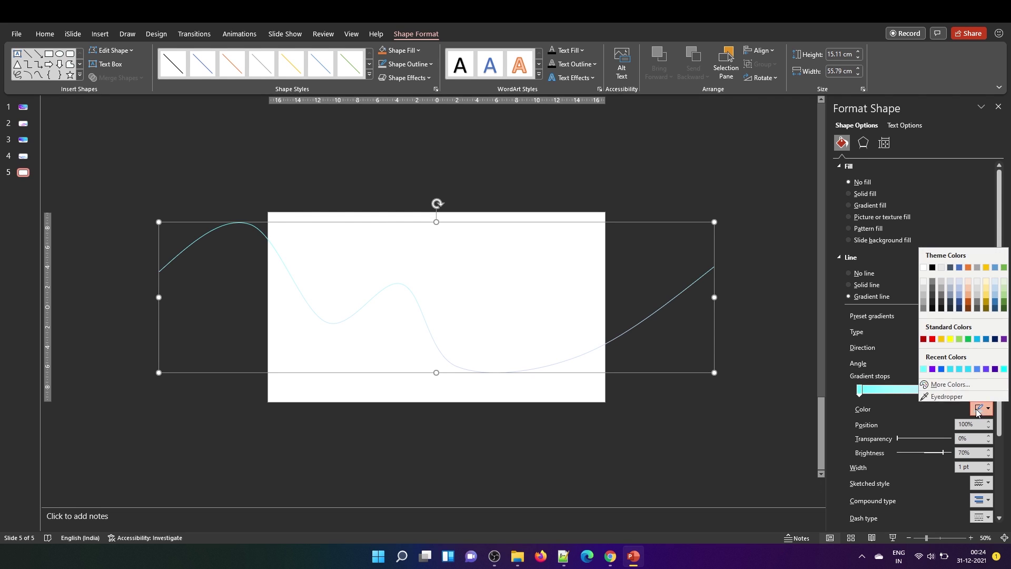
pyautogui.click(940, 368)
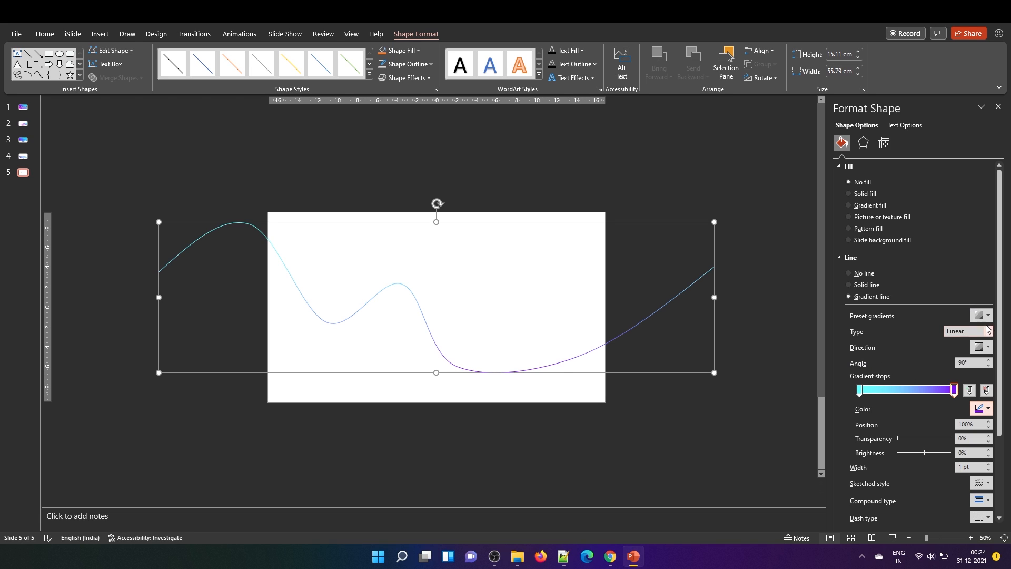
pyautogui.click(988, 347)
pyautogui.click(980, 371)
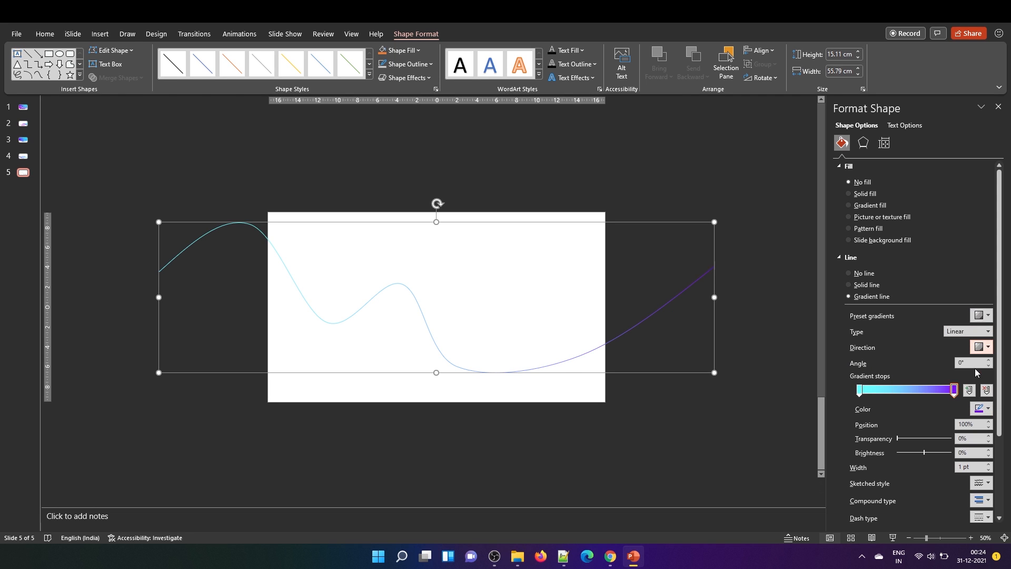
# Ctrl-drag an offset copy, repeat with Ctrl+D into a bundle, group all curves and copy the group.
pyautogui.moveTo(421, 313)
pyautogui.keyDown('ctrl'); pyautogui.mouseDown()
pyautogui.moveTo(426, 288)
pyautogui.moveTo(420, 295)
pyautogui.mouseUp(); pyautogui.keyUp('ctrl')
pyautogui.hotkey('ctrl', 'd')
pyautogui.hotkey('ctrl', 'd')
pyautogui.hotkey('ctrl', 'd')
pyautogui.hotkey('ctrl', 'd')
pyautogui.hotkey('ctrl', 'd')
pyautogui.hotkey('ctrl', 'd')
pyautogui.hotkey('ctrl', 'd')
pyautogui.hotkey('ctrl', 'd')
pyautogui.hotkey('ctrl', 'd')
pyautogui.hotkey('ctrl', 'd')
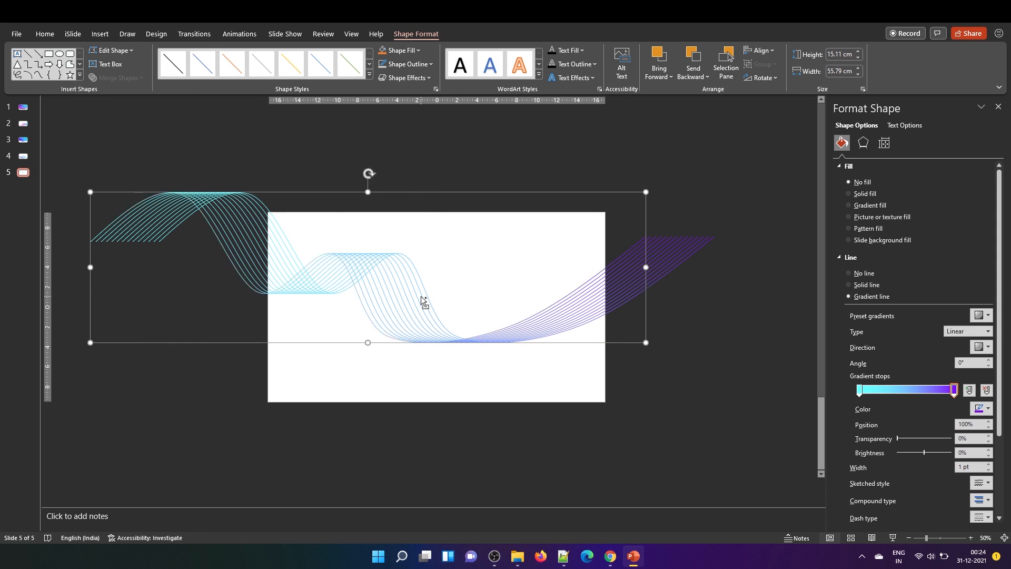
pyautogui.hotkey('ctrl', 'd')
pyautogui.hotkey('ctrl', 'd')
pyautogui.hotkey('ctrl', 'a')
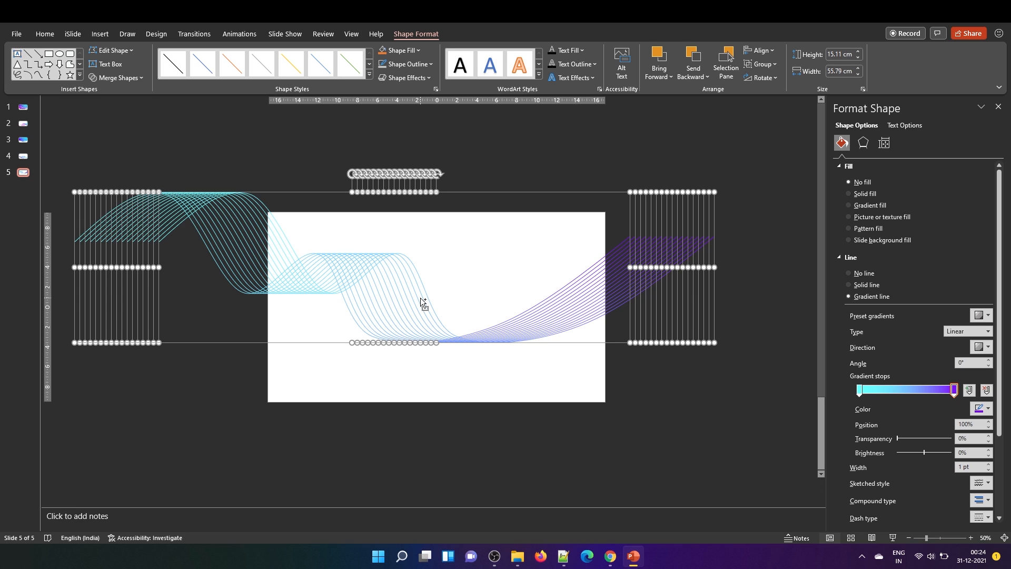
pyautogui.hotkey('ctrl', 'g')
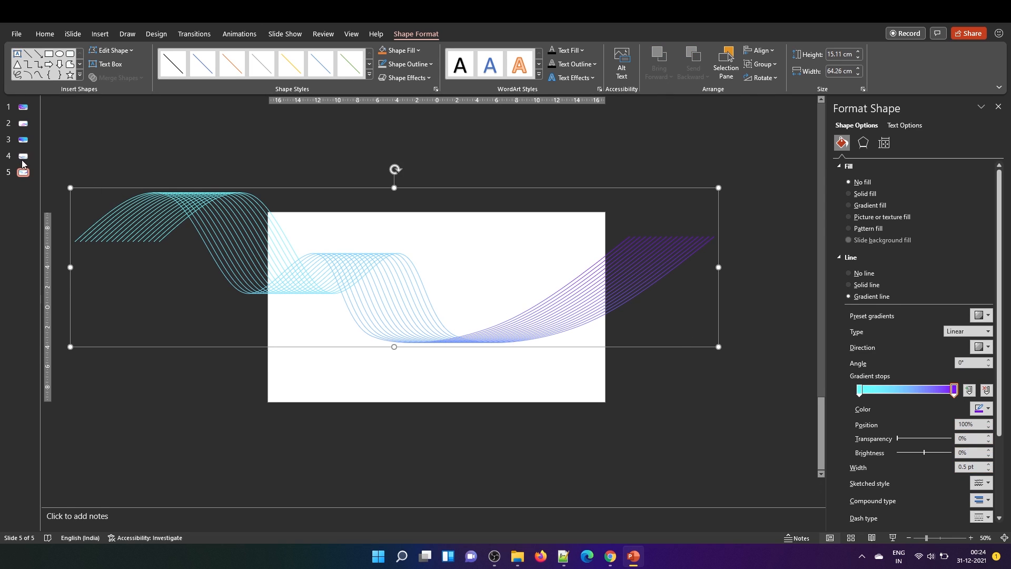
pyautogui.hotkey('ctrl', 'c')
# Paste the wave group onto slide 3 and move it down and right into place.
pyautogui.click(23, 139)
pyautogui.hotkey('ctrl', 'v')
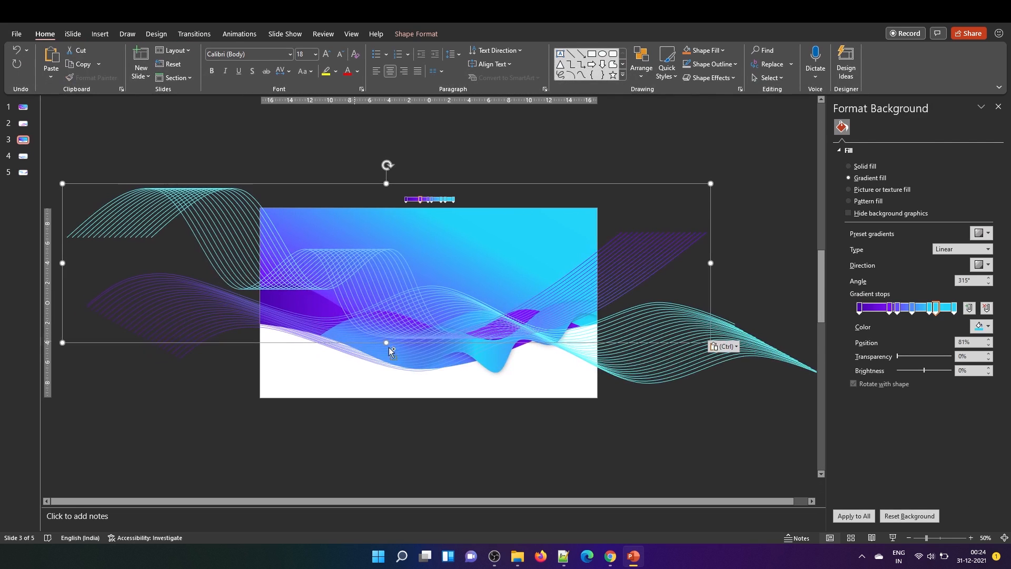
pyautogui.moveTo(397, 352); pyautogui.dragTo(478, 333)
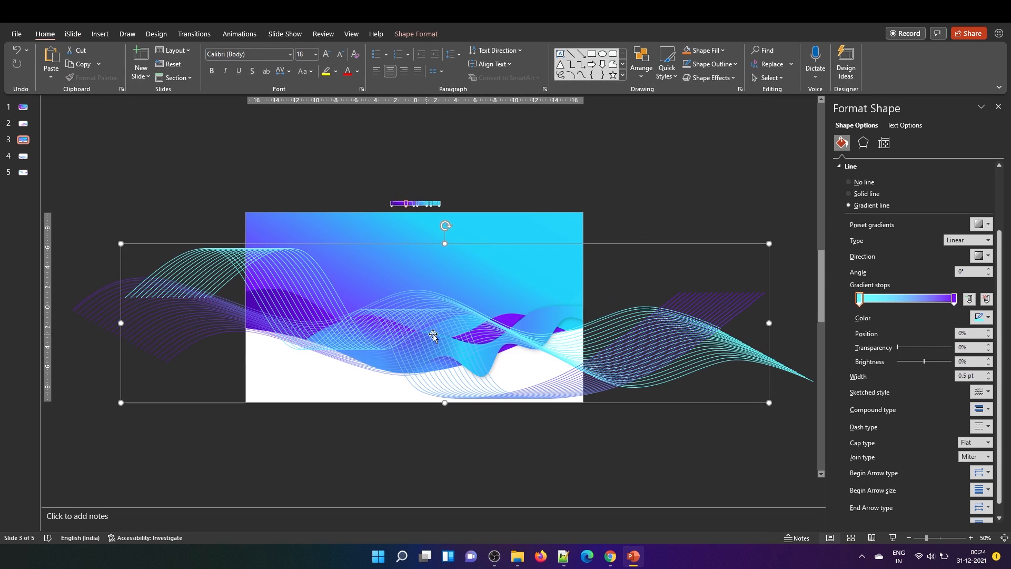
# Set the cyan stop to about 75% transparency and the purple stop to about 28%.
pyautogui.moveTo(898, 348); pyautogui.dragTo(940, 348)
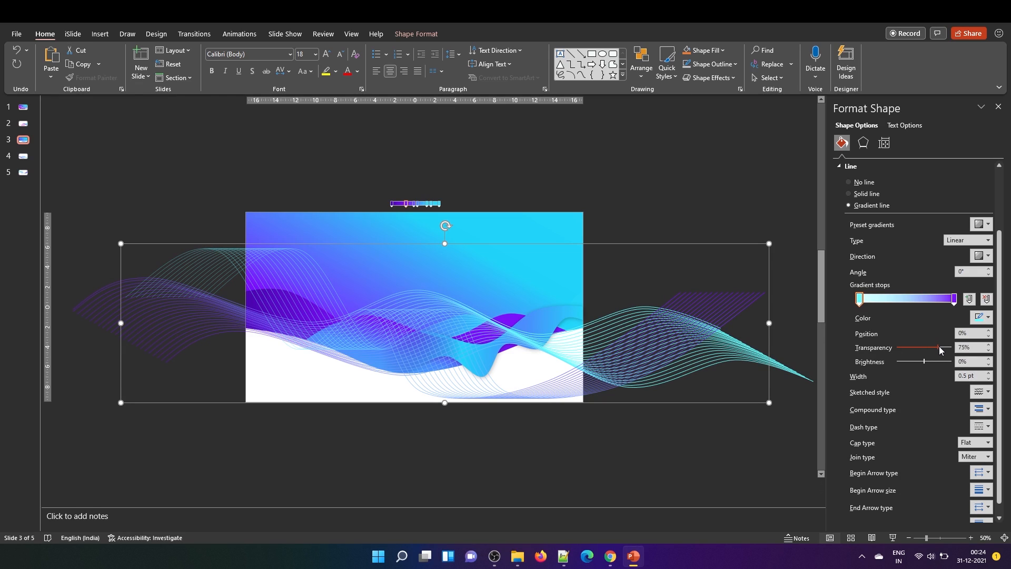
pyautogui.click(954, 299)
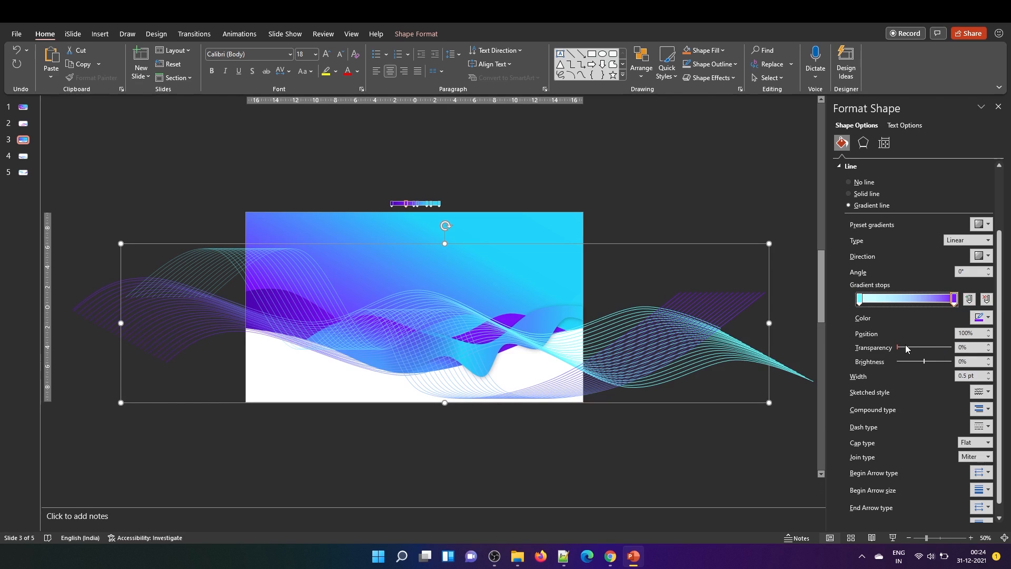
pyautogui.moveTo(899, 348); pyautogui.dragTo(910, 345)
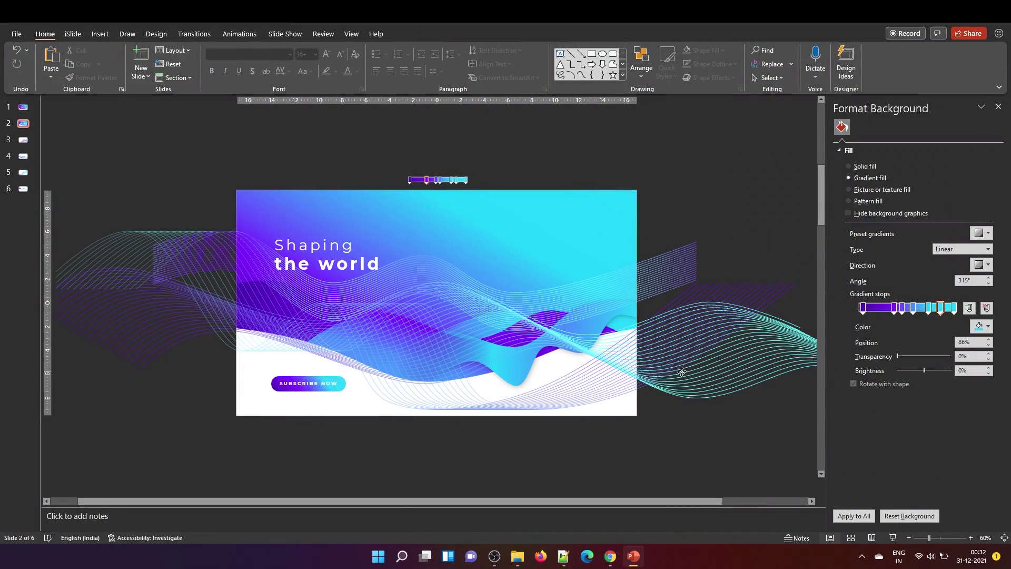
pyautogui.click(681, 371)
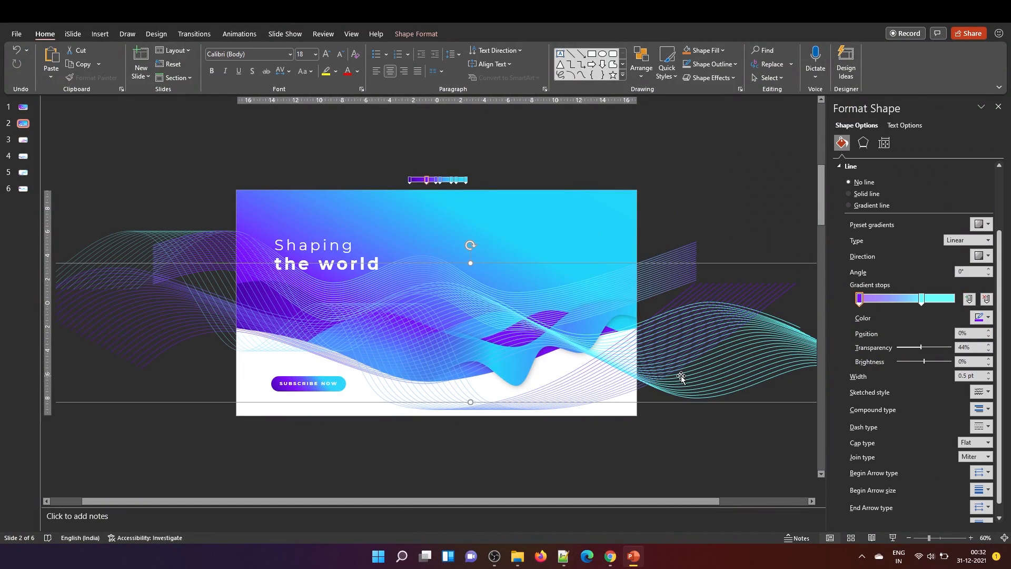
pyautogui.click(417, 33)
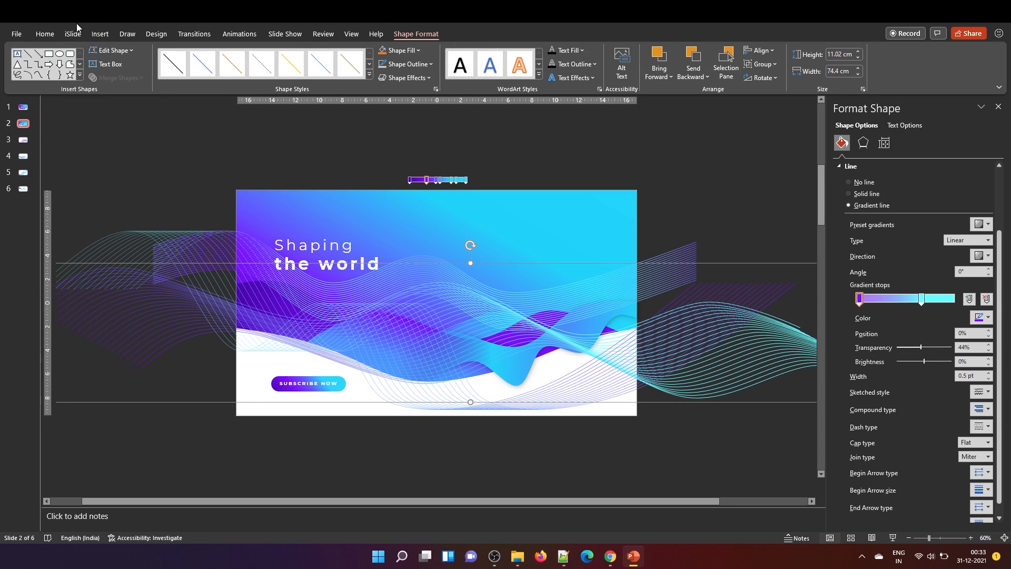
# Show the Selection Pane with Alt+F10, collapse the groups and select Group 151.
pyautogui.click(45, 34)
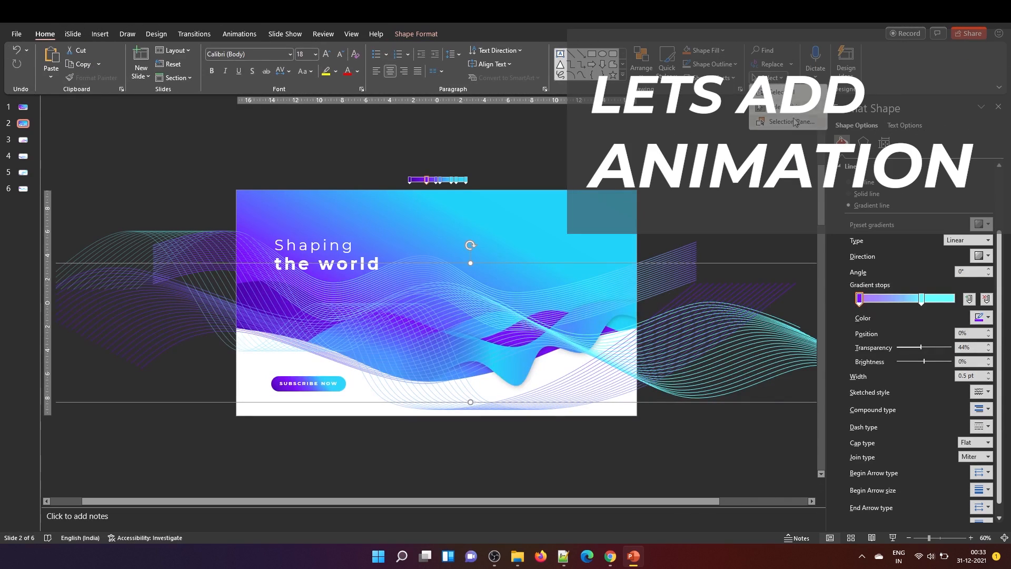
pyautogui.hotkey('alt', 'F10')
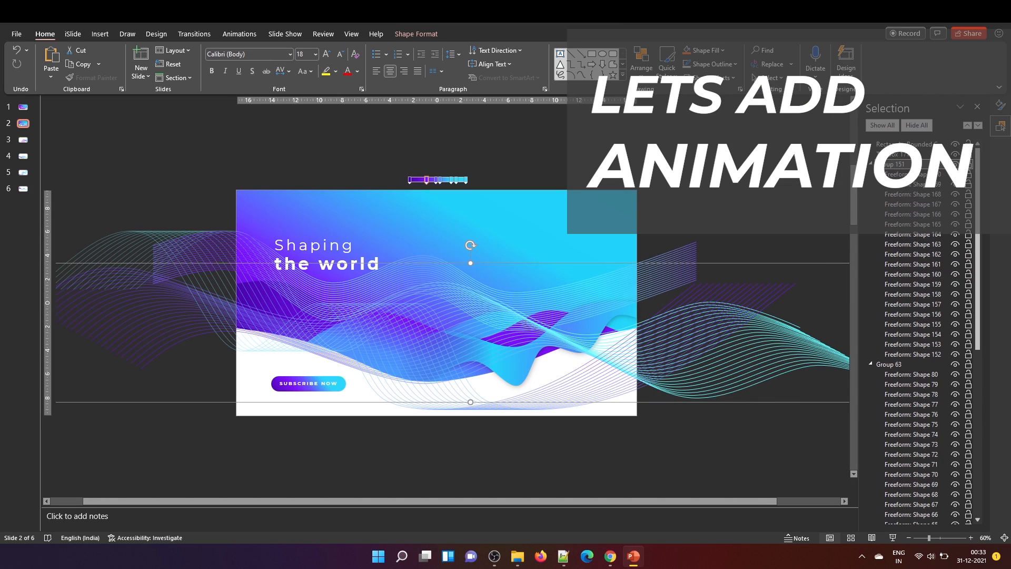
pyautogui.click(871, 167)
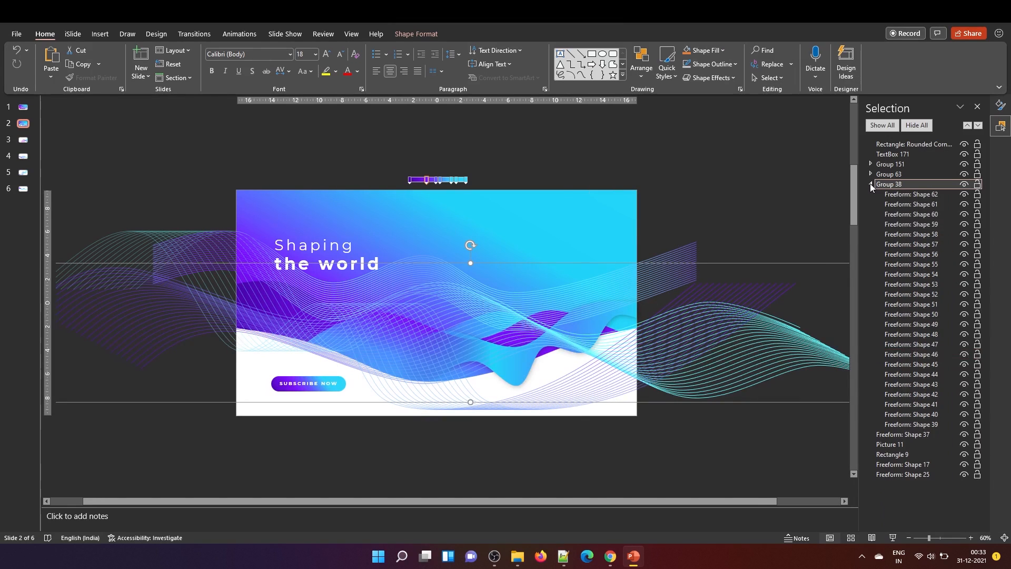
pyautogui.click(871, 353)
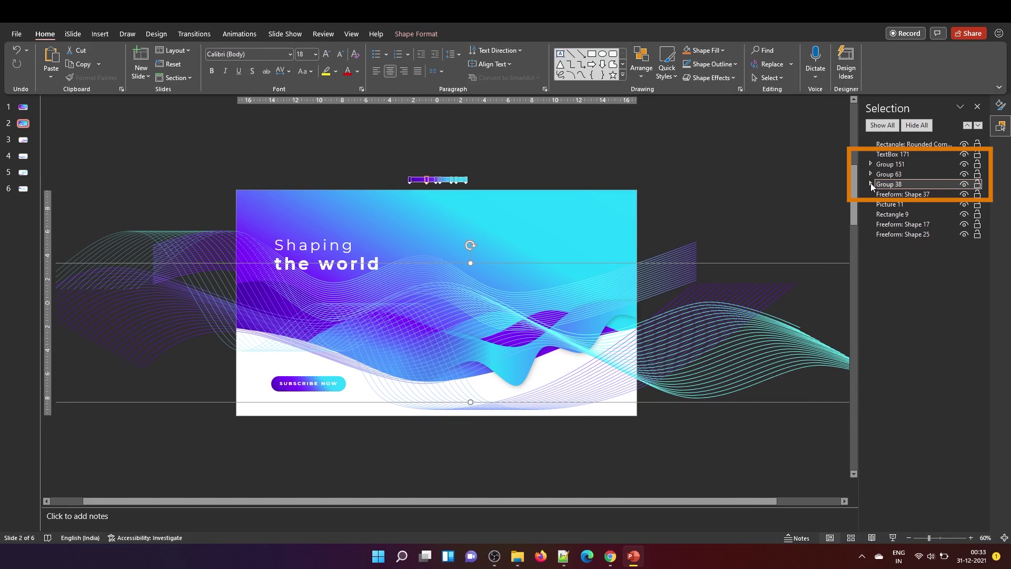
pyautogui.click(896, 165)
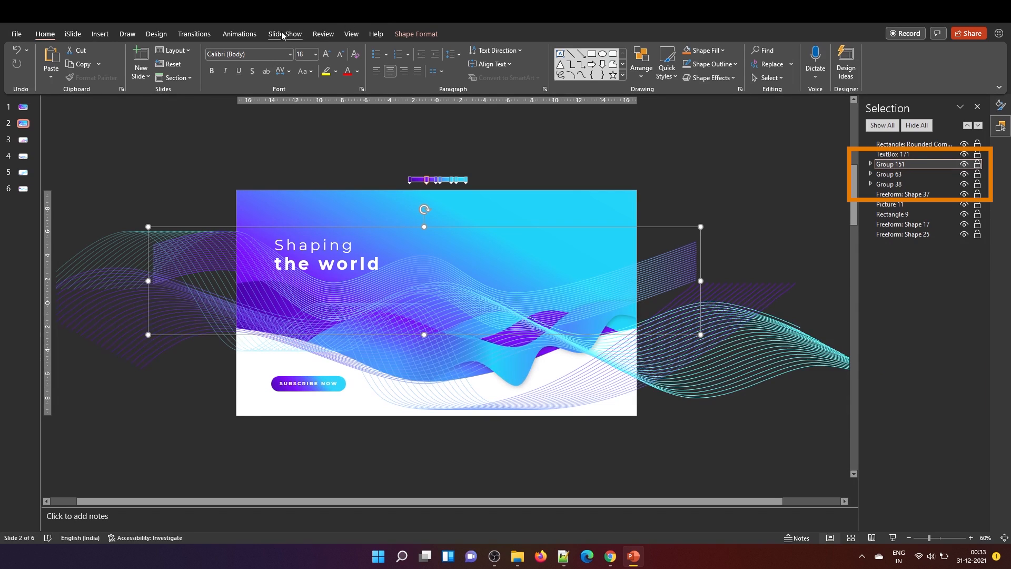
# Bring up the Add Animation gallery on the Animations tab for the selected group.
pyautogui.click(239, 34)
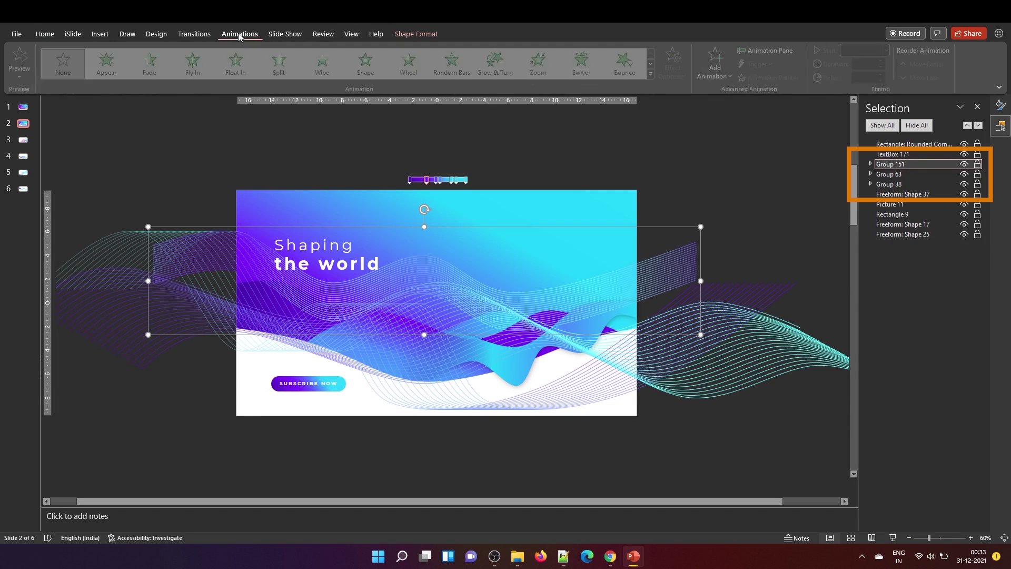
pyautogui.click(717, 72)
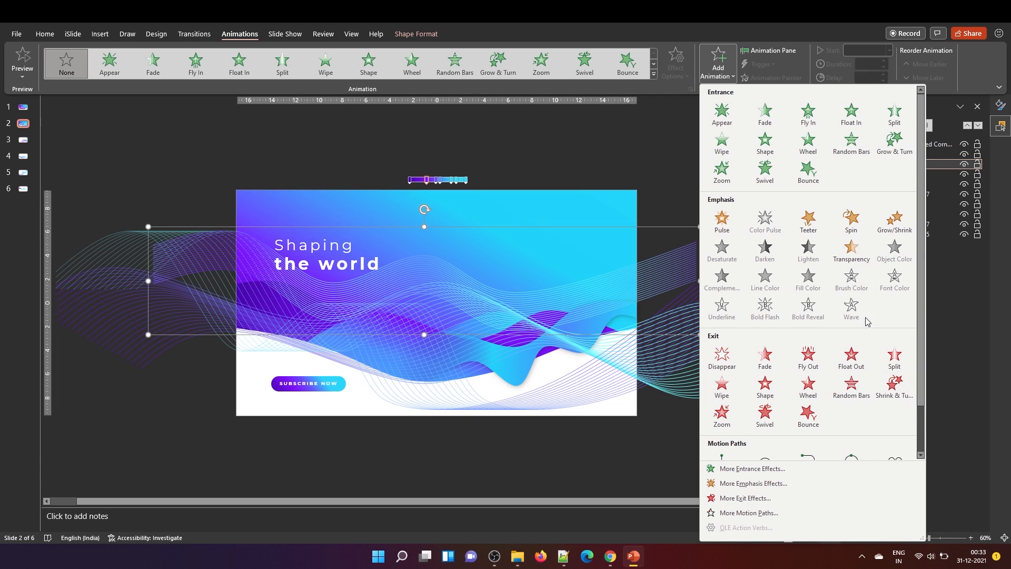
pyautogui.scroll(-1, 870, 332)
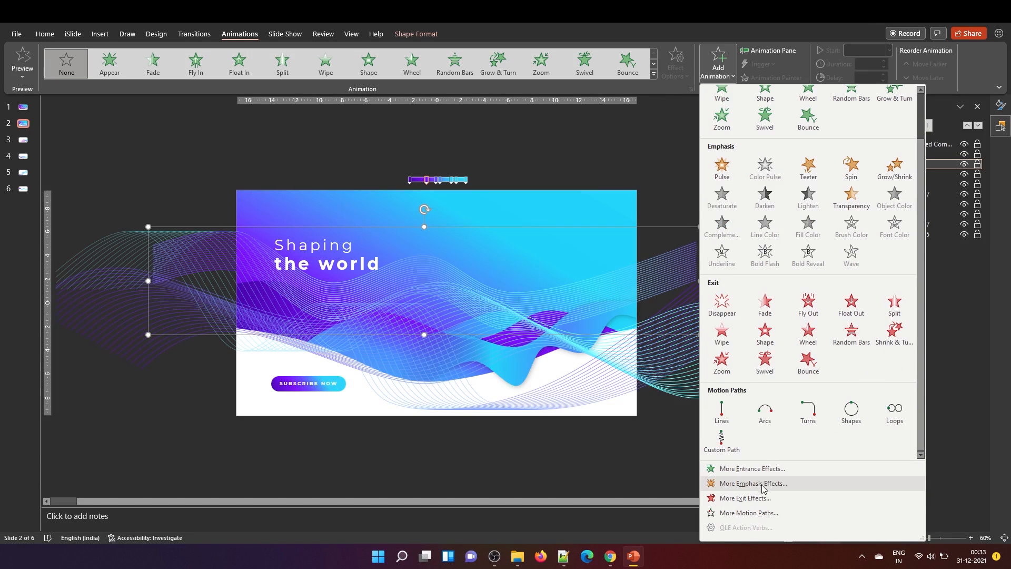
# Give the Group 151 waves a motion path from More Motion Paths and start it With Previous.
pyautogui.click(748, 513)
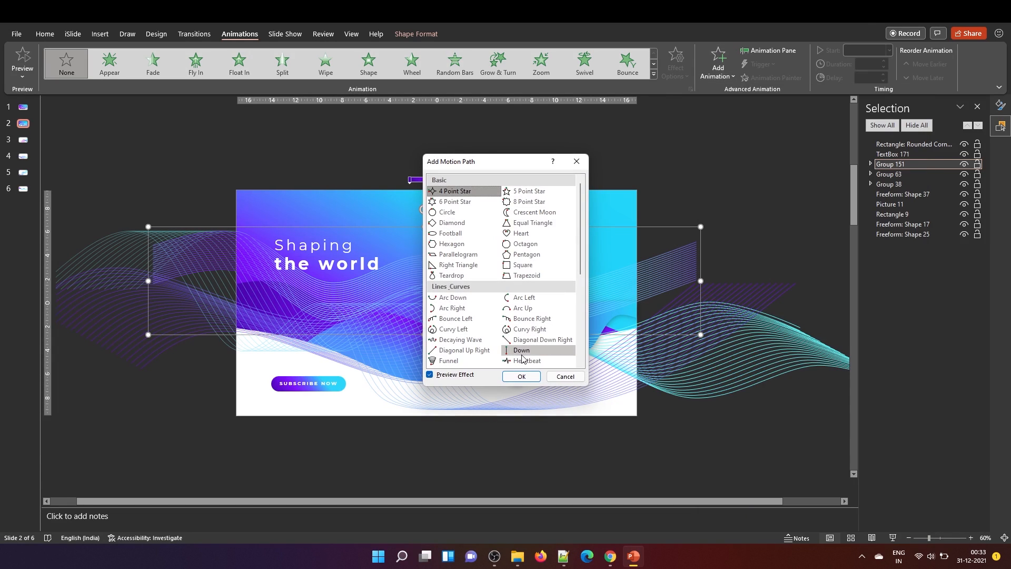
pyautogui.scroll(-2, 523, 355)
pyautogui.click(520, 308)
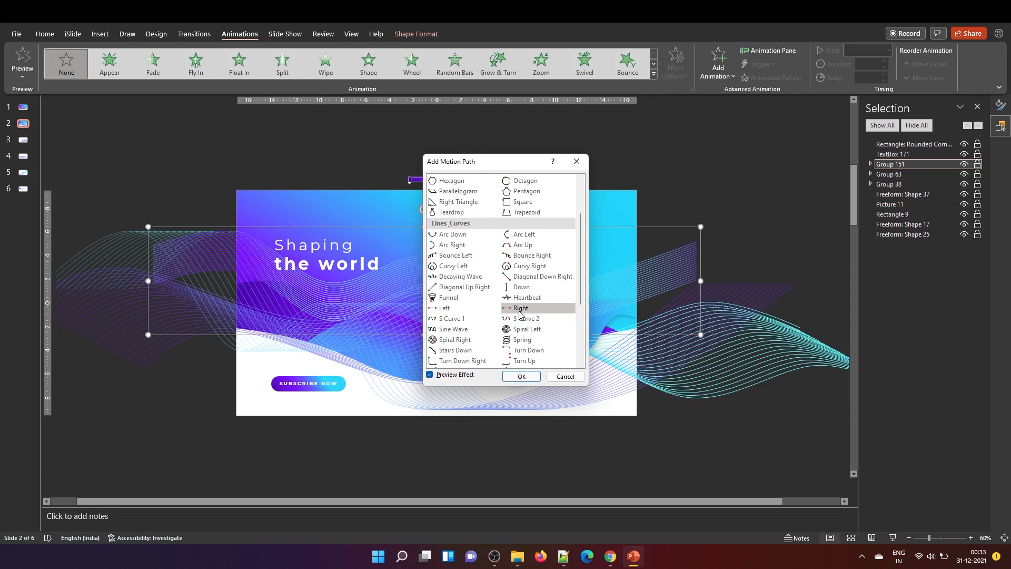
pyautogui.click(521, 377)
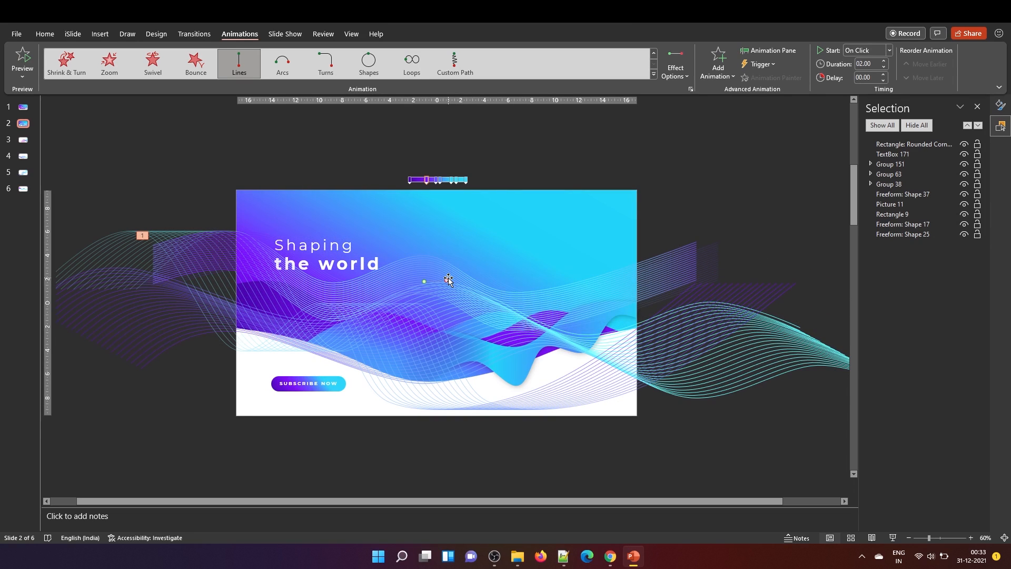
pyautogui.click(772, 53)
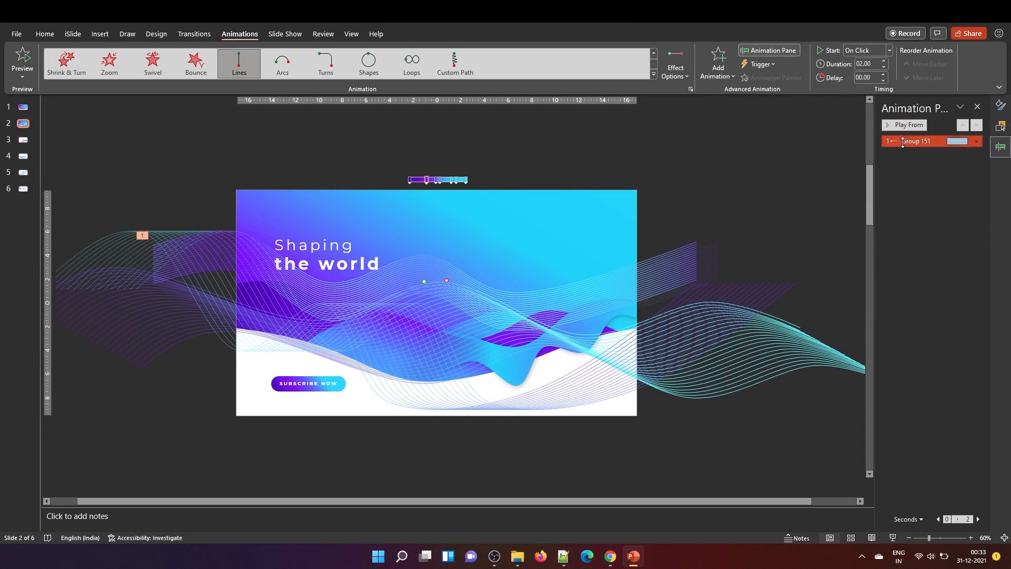
pyautogui.click(870, 51)
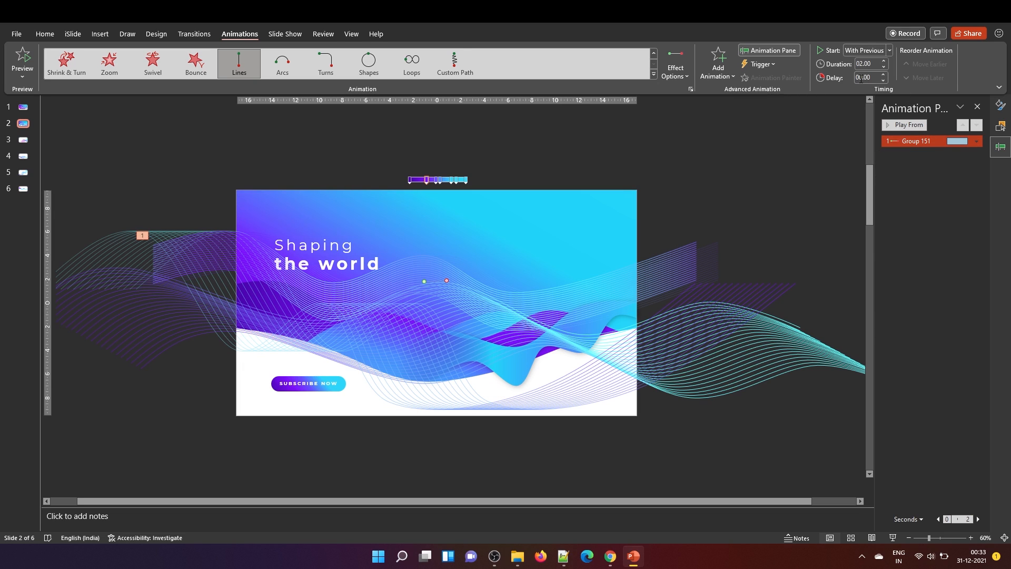
pyautogui.click(976, 141)
# In Effect Options enable Auto-reverse and set the motion to repeat.
pyautogui.click(926, 191)
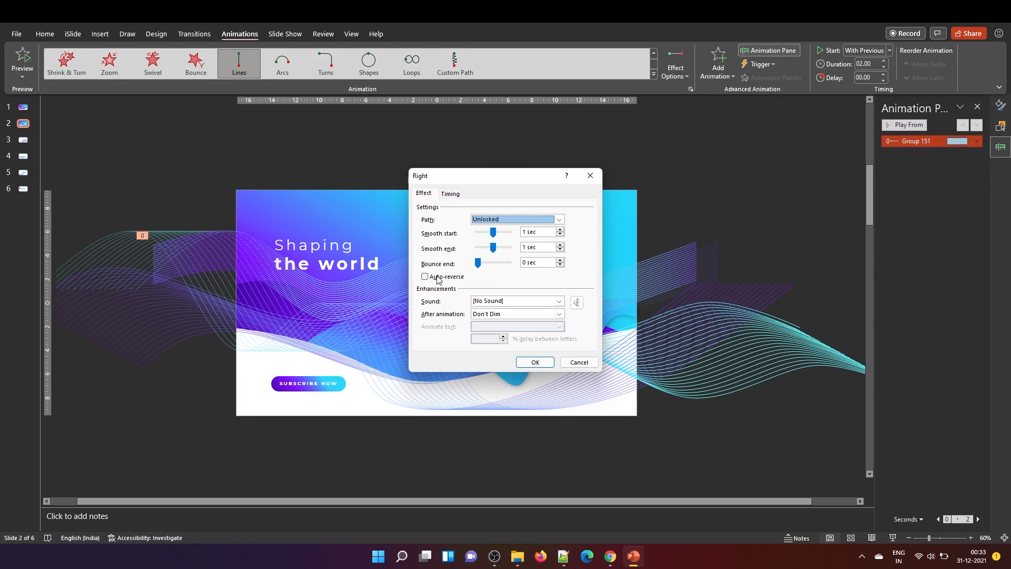
pyautogui.click(425, 277)
pyautogui.click(450, 192)
pyautogui.click(532, 248)
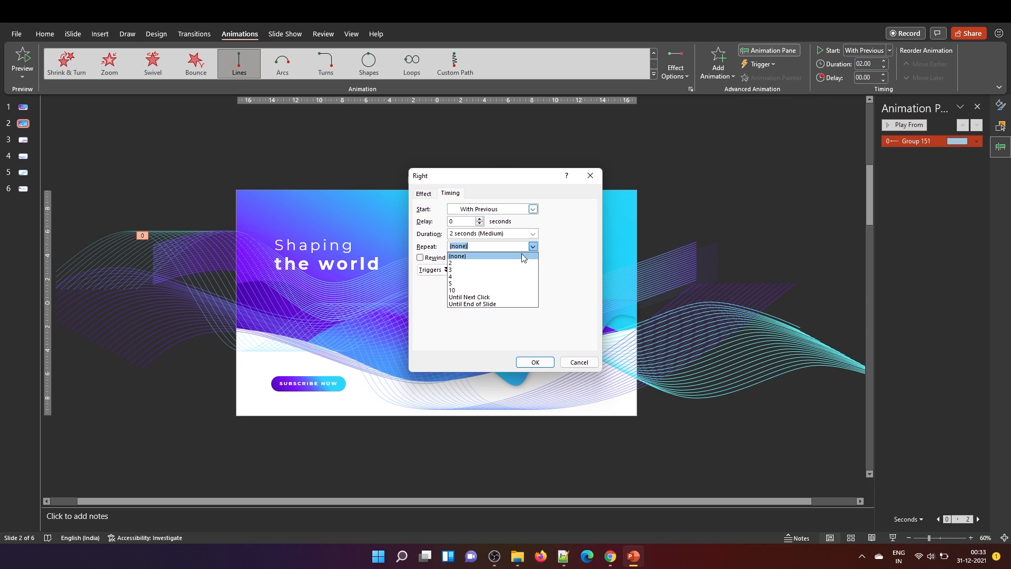
pyautogui.click(490, 306)
pyautogui.click(535, 362)
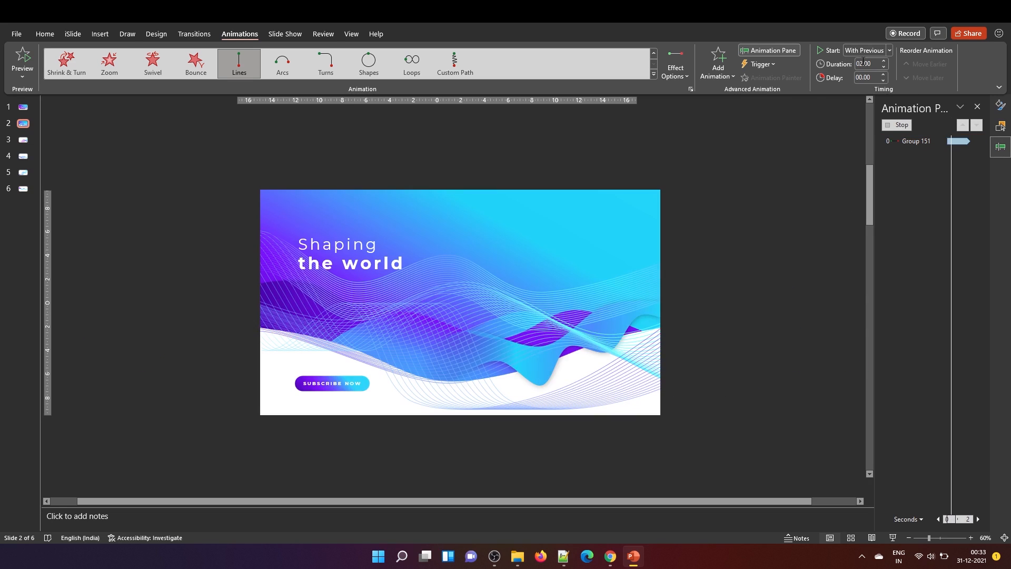
# Lengthen the wave animation's duration to 05.00 and return to the Animation Pane.
pyautogui.click(884, 61)
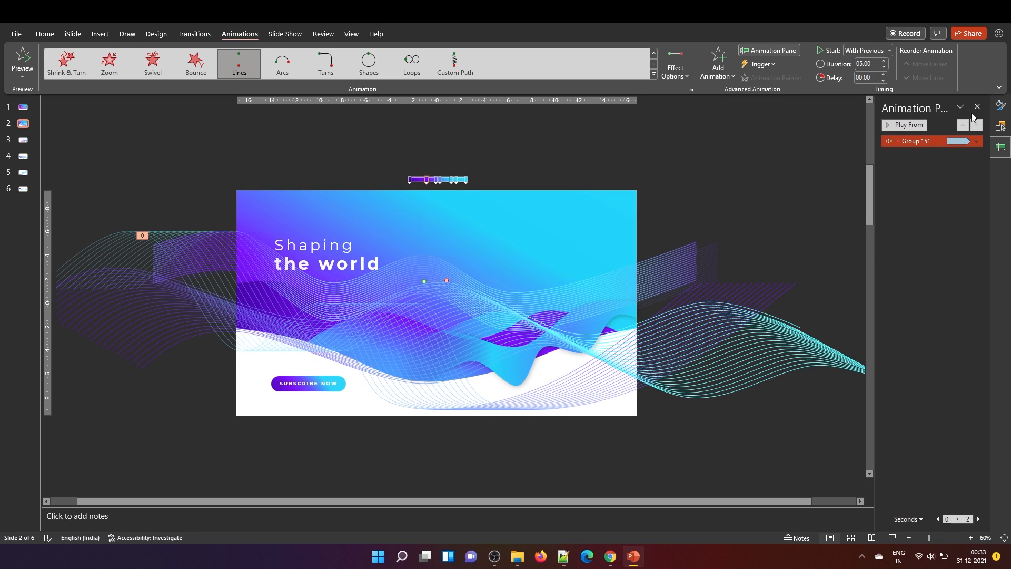
pyautogui.click(1001, 127)
pyautogui.click(1001, 146)
pyautogui.click(1001, 106)
pyautogui.click(1002, 126)
pyautogui.click(1002, 147)
# Select the Group 63 wave from the Selection Pane.
pyautogui.click(44, 34)
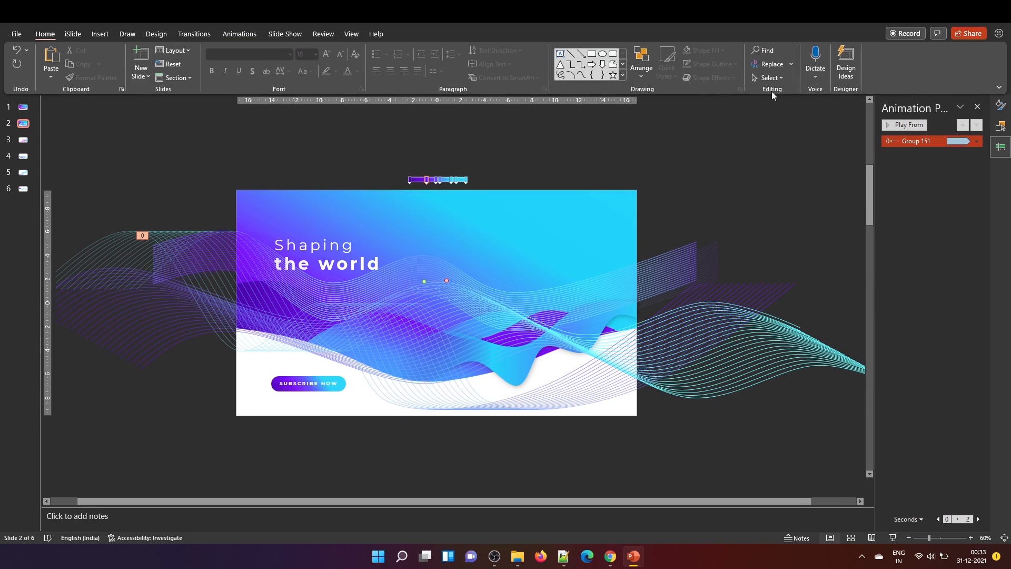
pyautogui.click(783, 79)
pyautogui.click(791, 122)
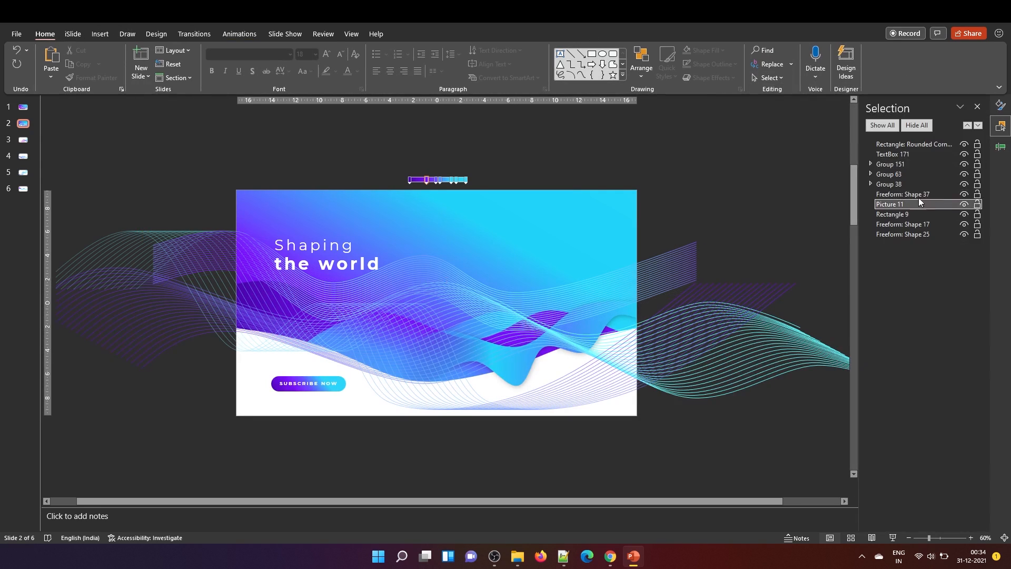
pyautogui.click(907, 167)
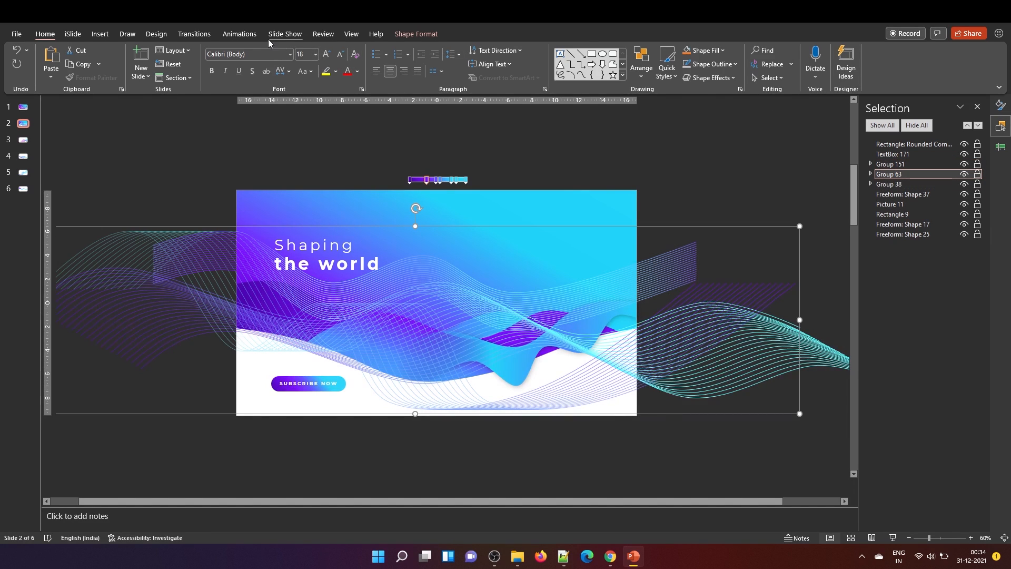
# Add a Left motion path to Group 63 starting With Previous.
pyautogui.click(239, 35)
pyautogui.click(718, 64)
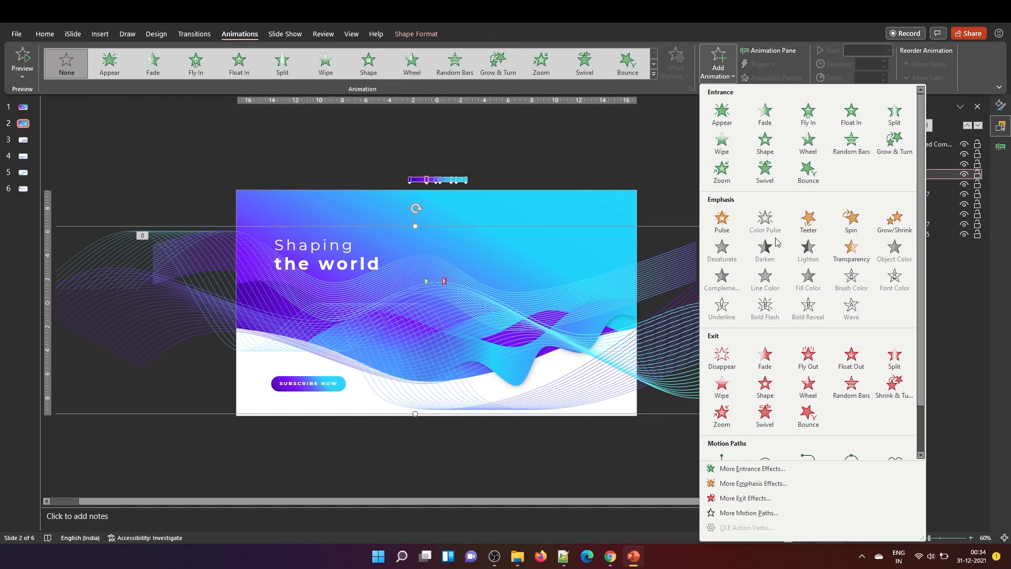
pyautogui.click(749, 513)
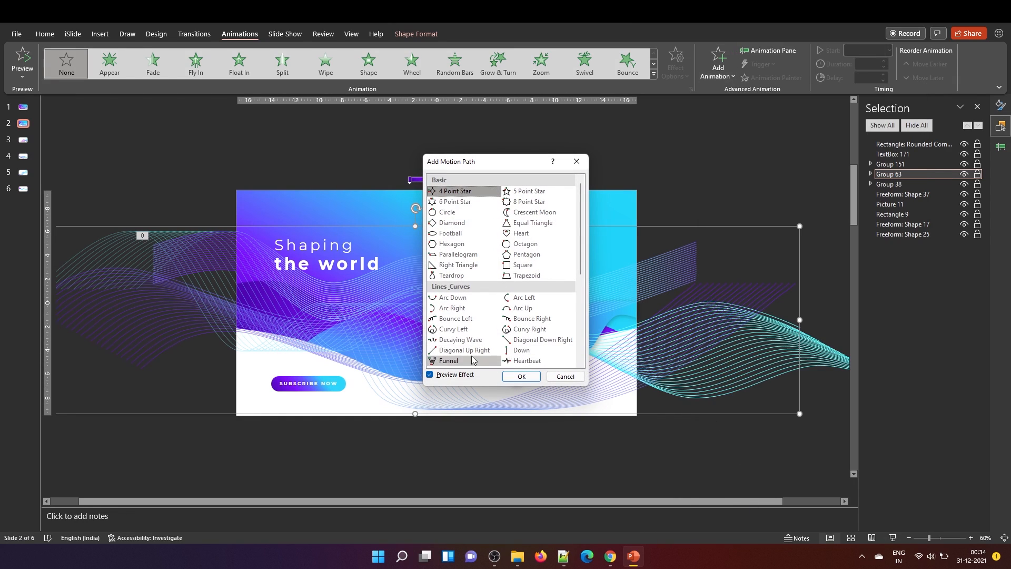
pyautogui.scroll(-3, 483, 347)
pyautogui.scroll(-1, 484, 348)
pyautogui.click(456, 276)
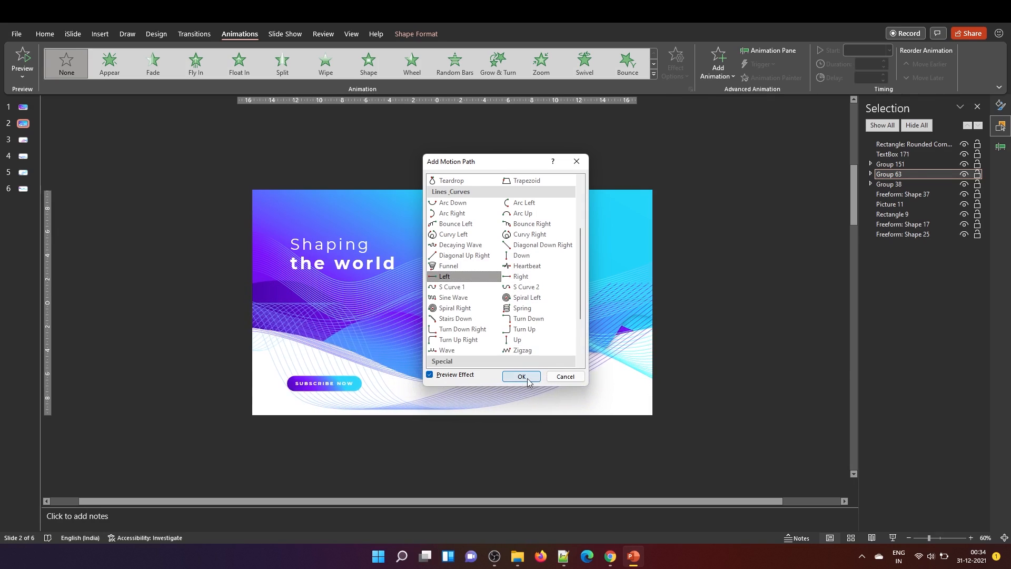
pyautogui.click(521, 377)
pyautogui.click(938, 193)
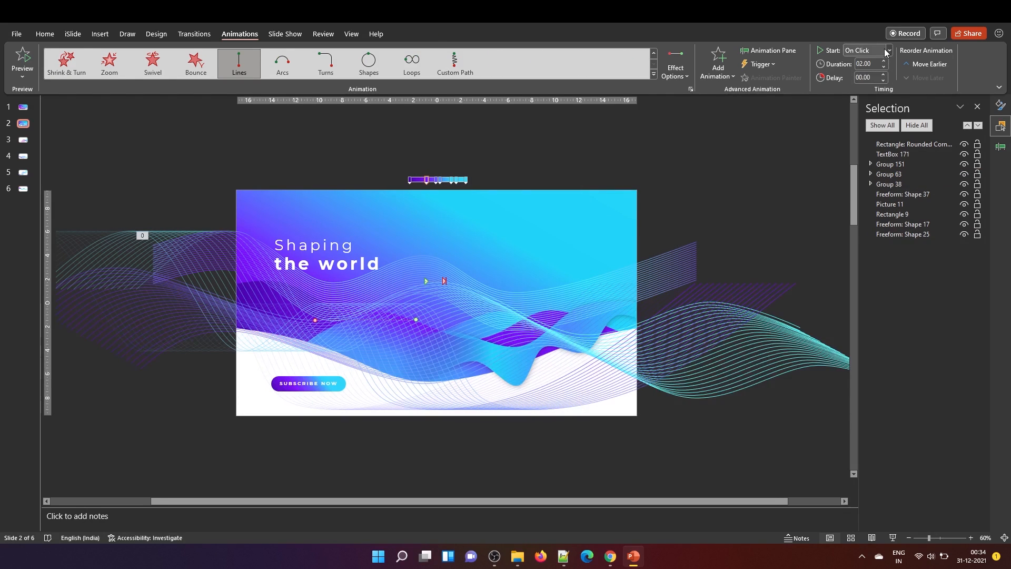
pyautogui.click(868, 77)
# Set the Group 63 animation to repeat Until End of Slide in its Timing options.
pyautogui.click(1000, 126)
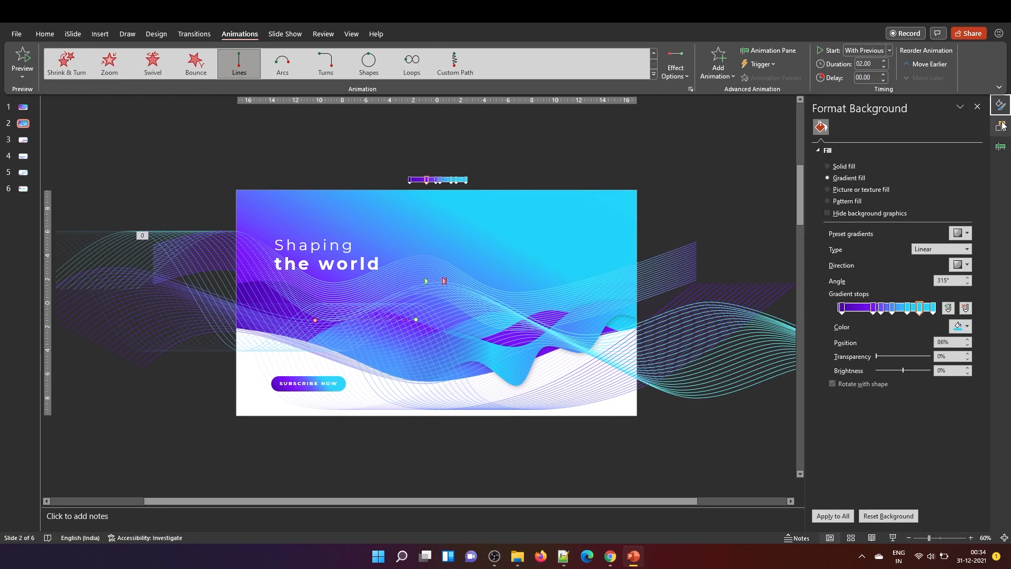
pyautogui.click(1001, 126)
pyautogui.click(1002, 147)
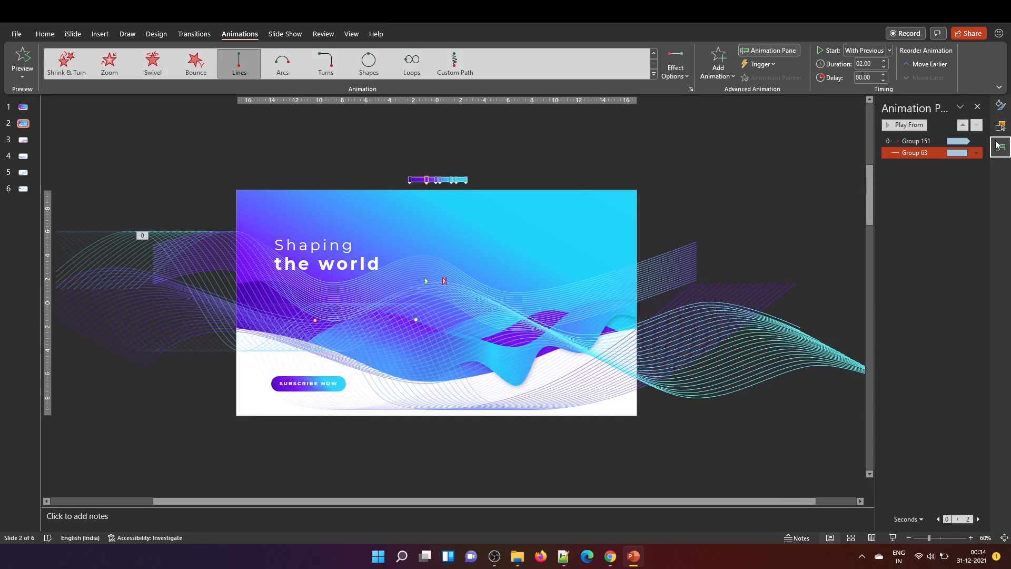
pyautogui.rightClick(914, 155)
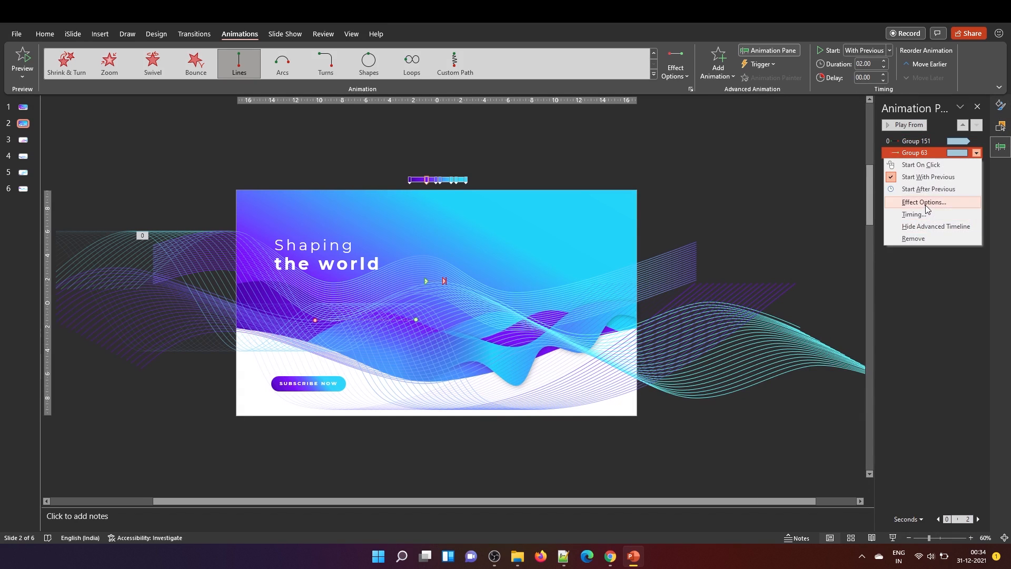
pyautogui.click(924, 202)
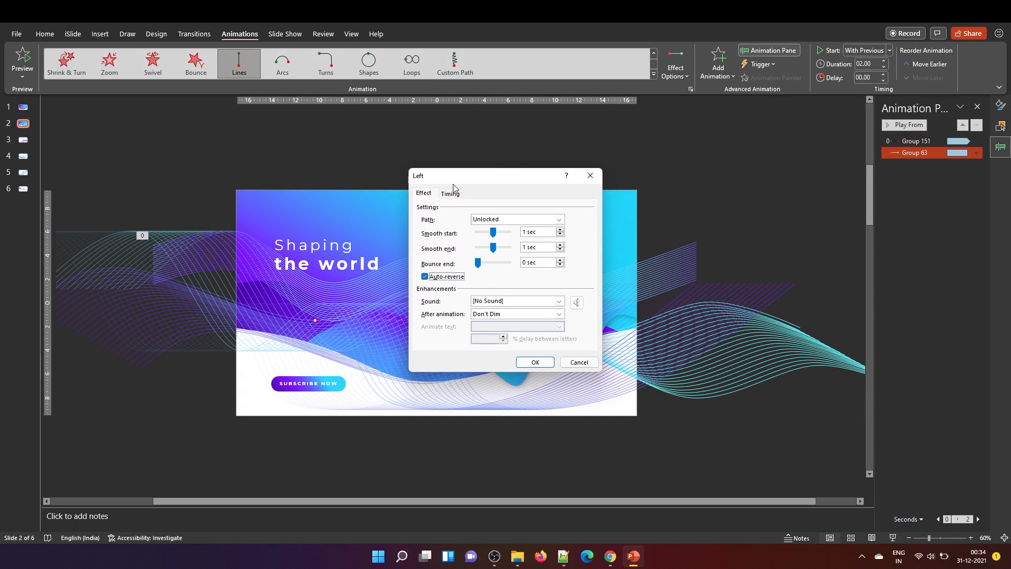
pyautogui.click(451, 194)
pyautogui.click(534, 250)
pyautogui.click(503, 310)
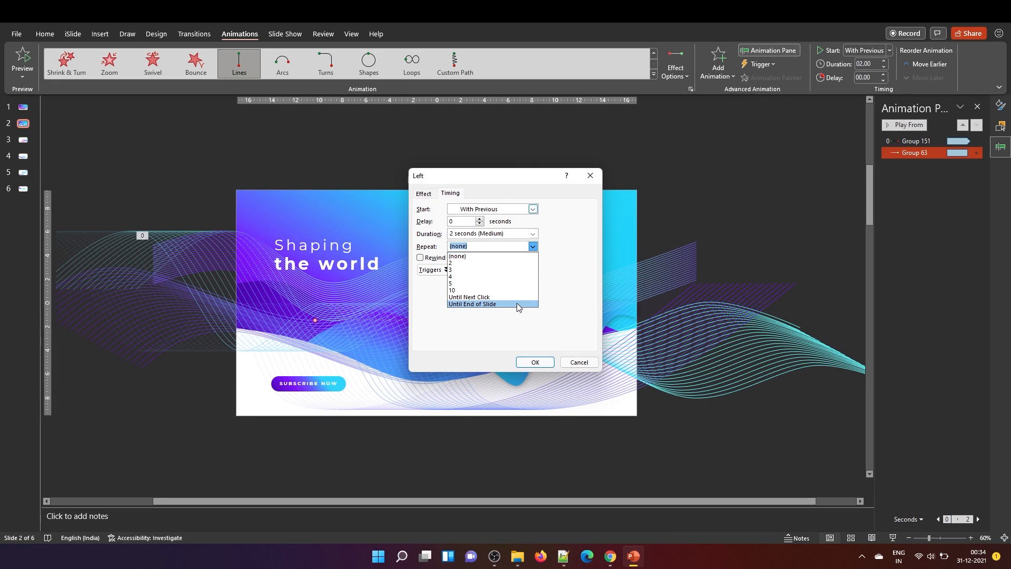
pyautogui.click(534, 362)
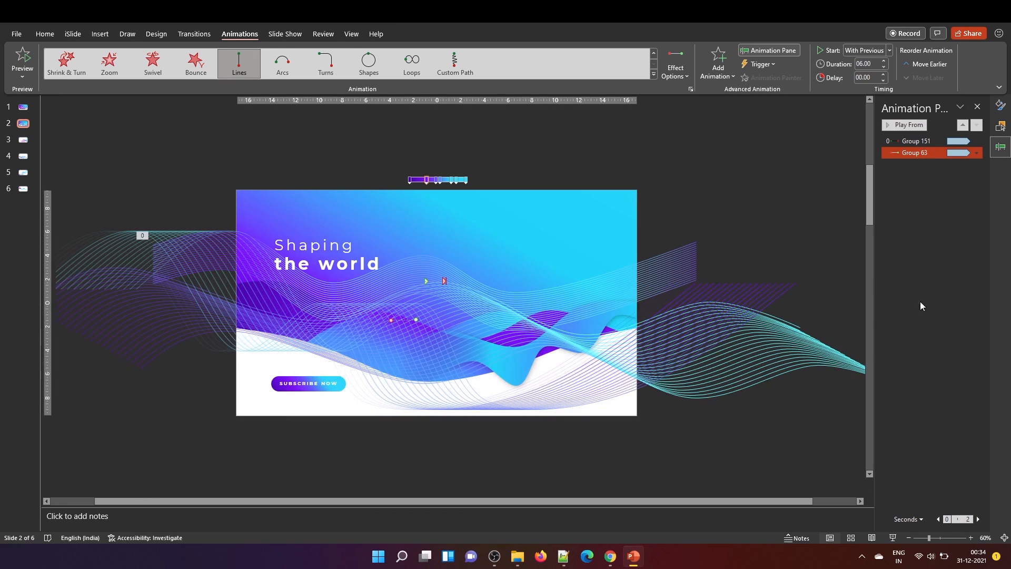
# Select the Group 38 wave from the Selection Pane.
pyautogui.click(46, 34)
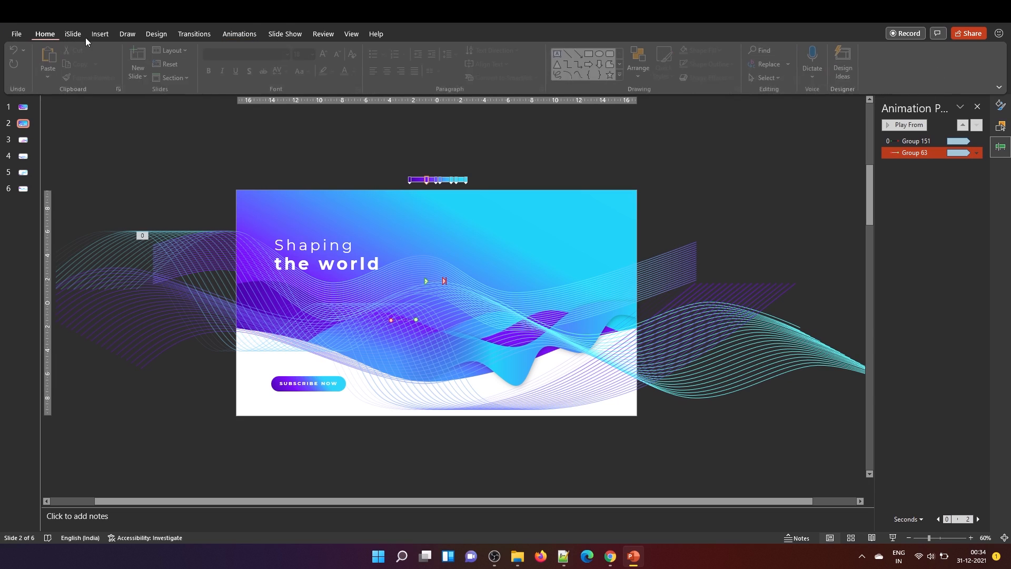
pyautogui.click(782, 79)
pyautogui.click(791, 121)
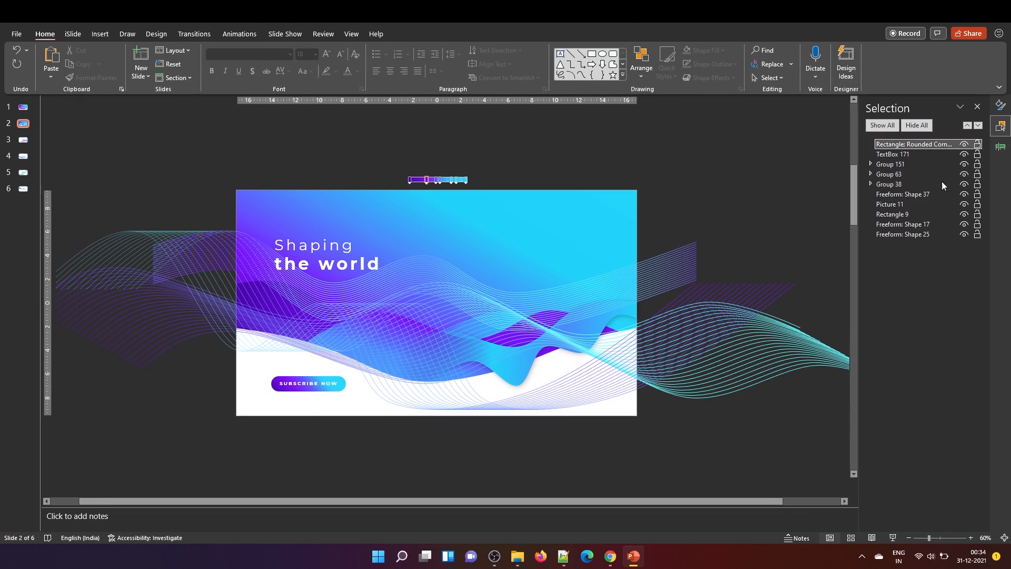
pyautogui.click(893, 185)
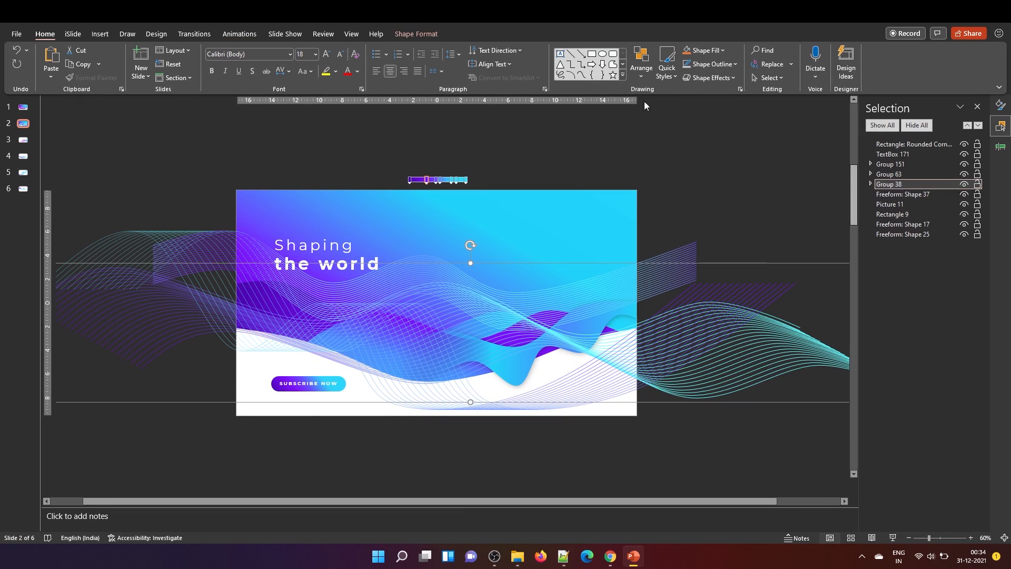
# Add a Left motion path to Group 38 starting With Previous.
pyautogui.click(240, 33)
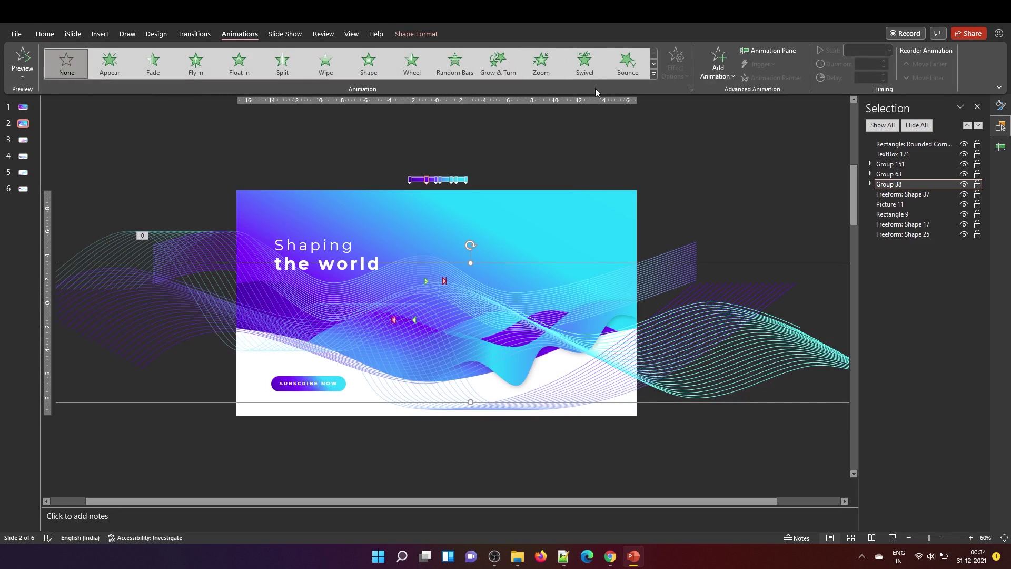
pyautogui.click(718, 64)
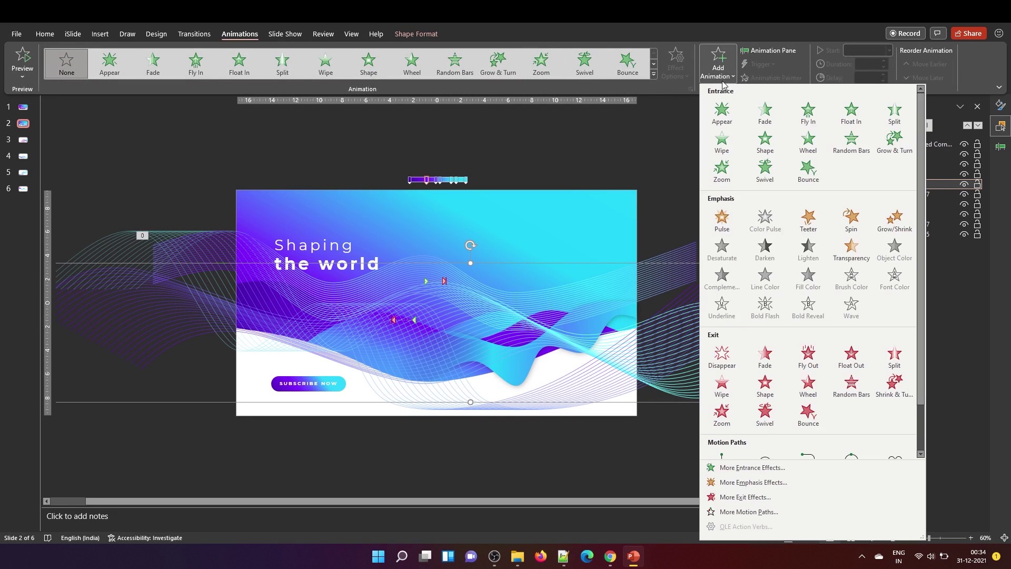
pyautogui.click(757, 510)
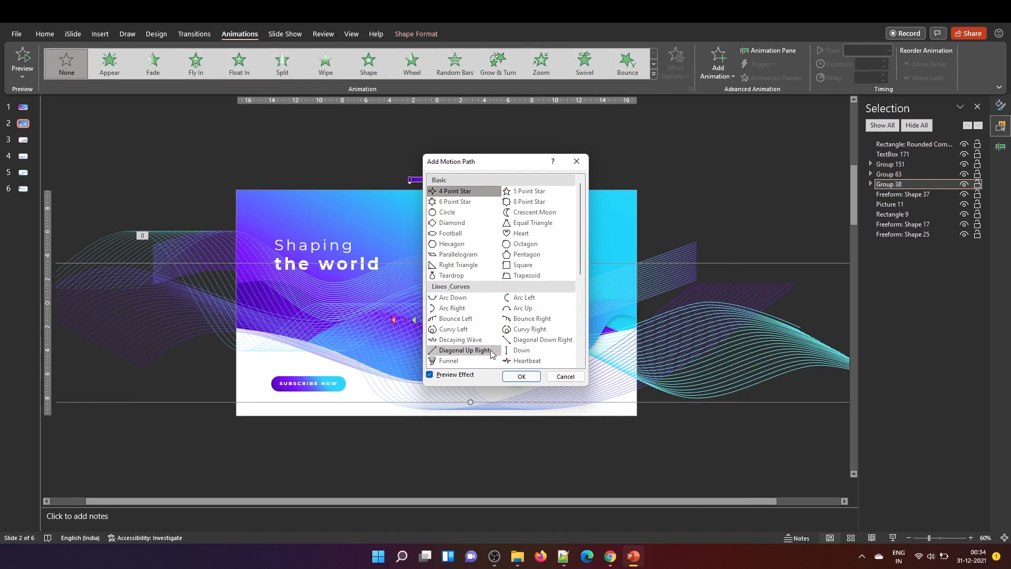
pyautogui.scroll(-3, 490, 350)
pyautogui.scroll(-3, 499, 353)
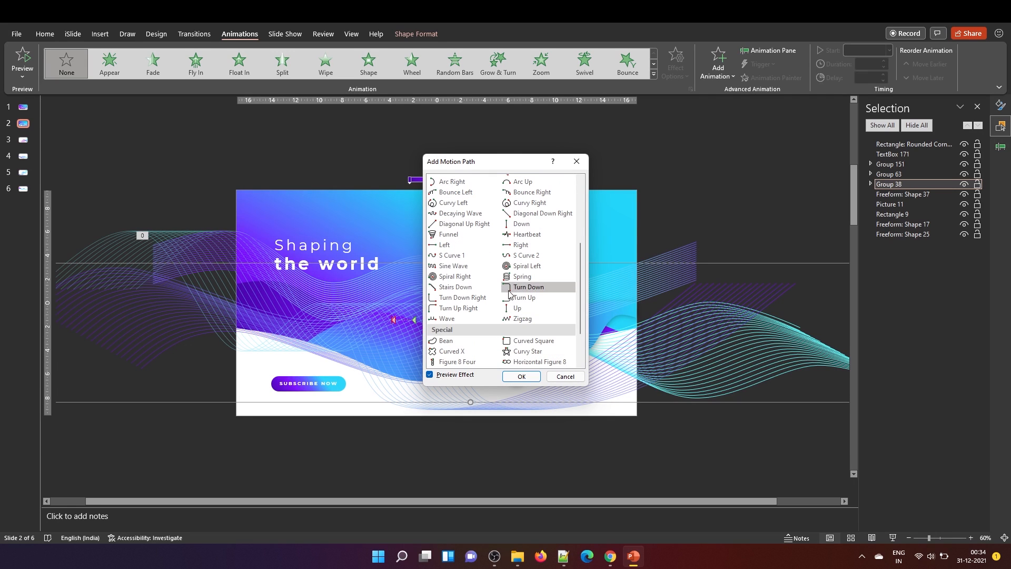
pyautogui.click(447, 245)
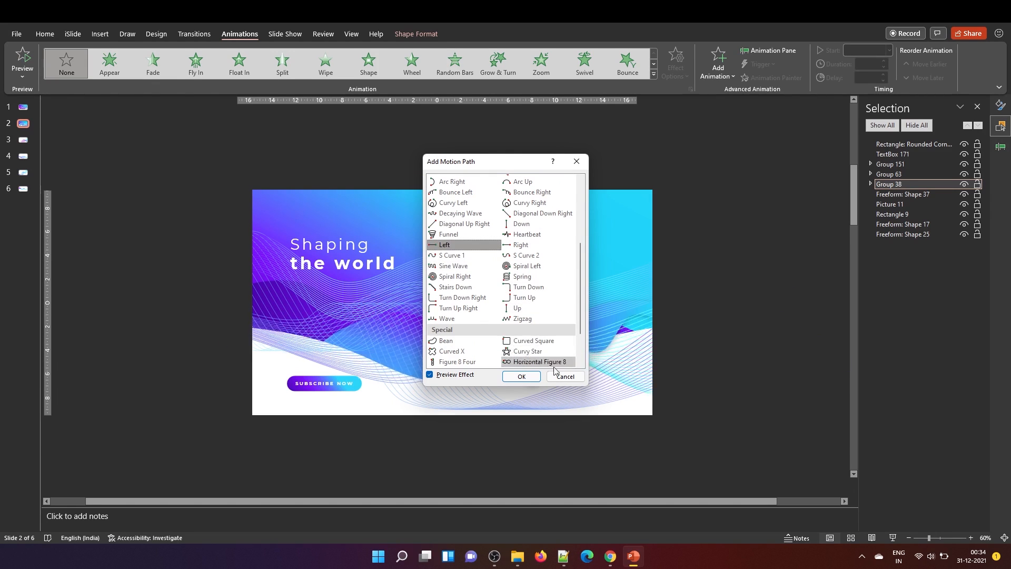
pyautogui.click(523, 378)
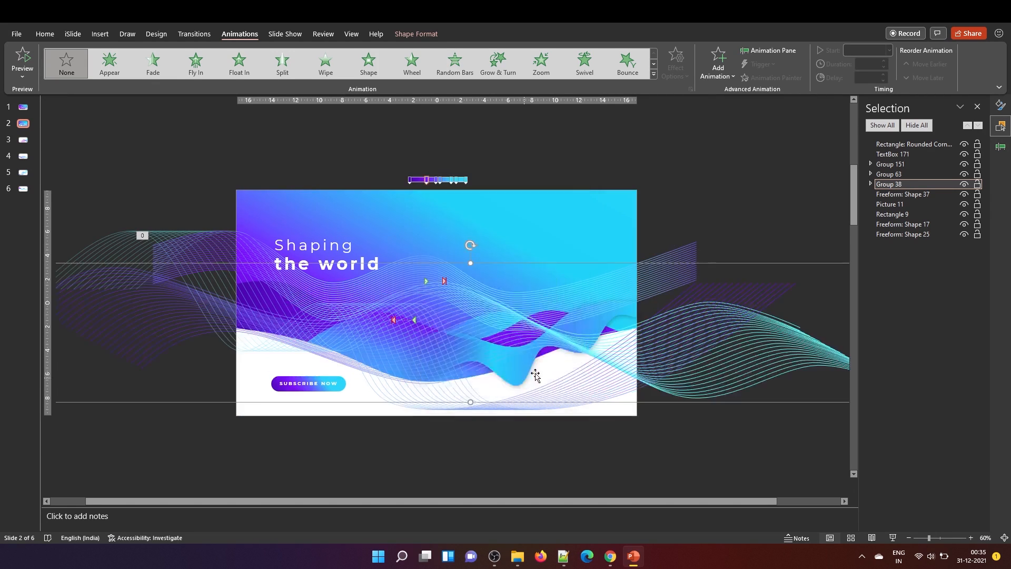
pyautogui.click(1001, 149)
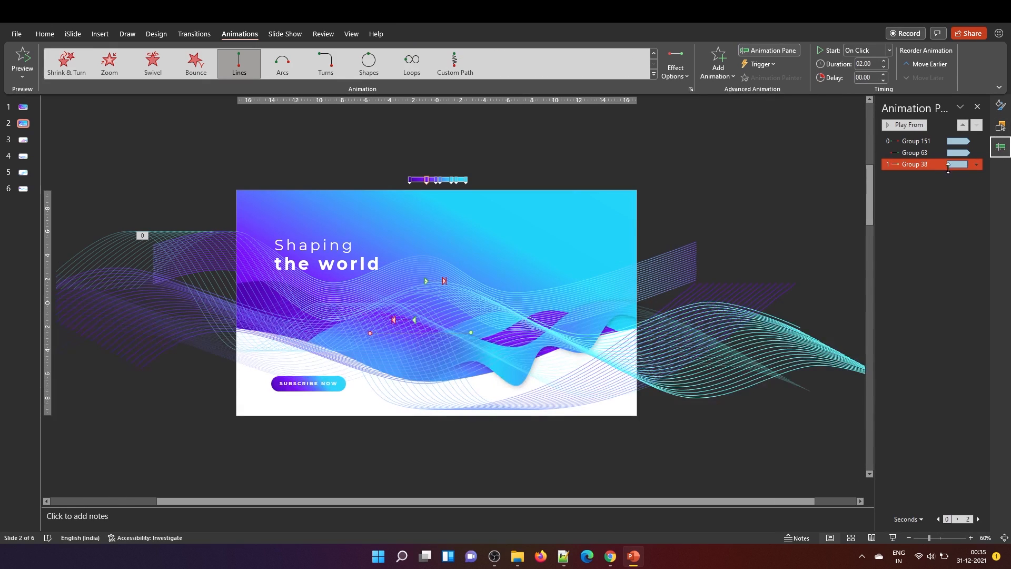
pyautogui.click(864, 52)
pyautogui.click(867, 77)
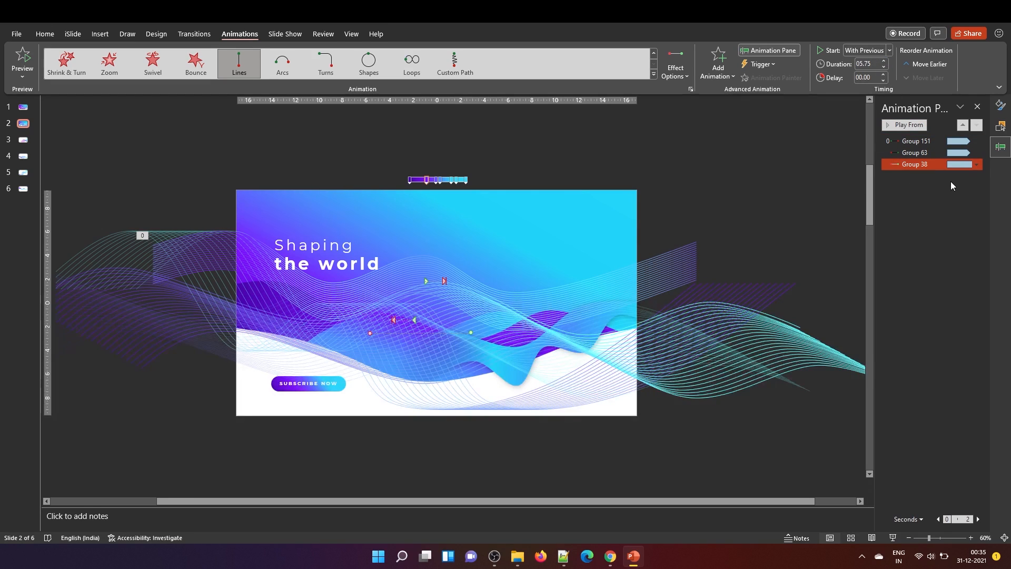
# Set the Group 38 animation to repeat Until End of Slide with a 00.25 delay.
pyautogui.rightClick(918, 166)
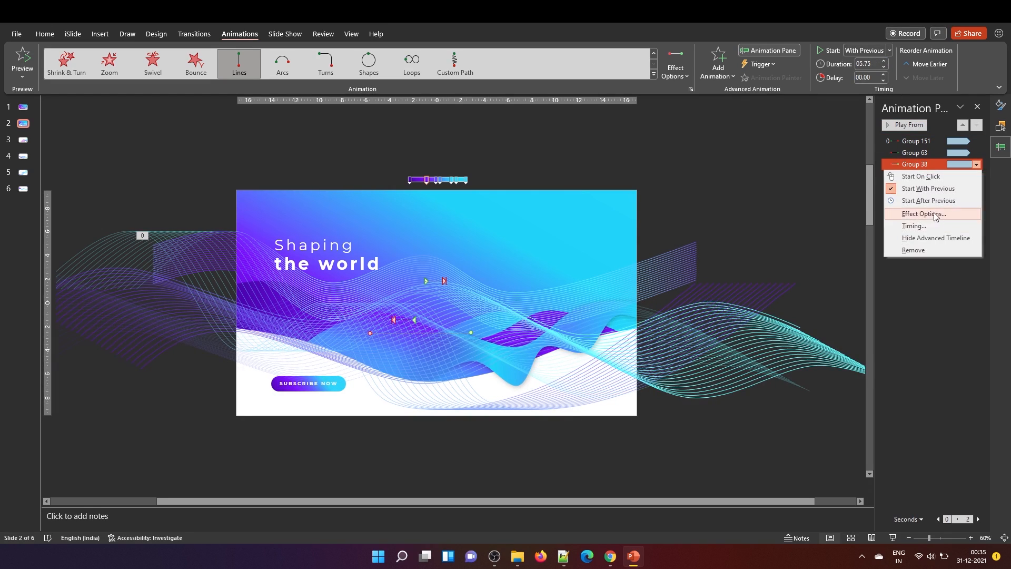
pyautogui.click(923, 213)
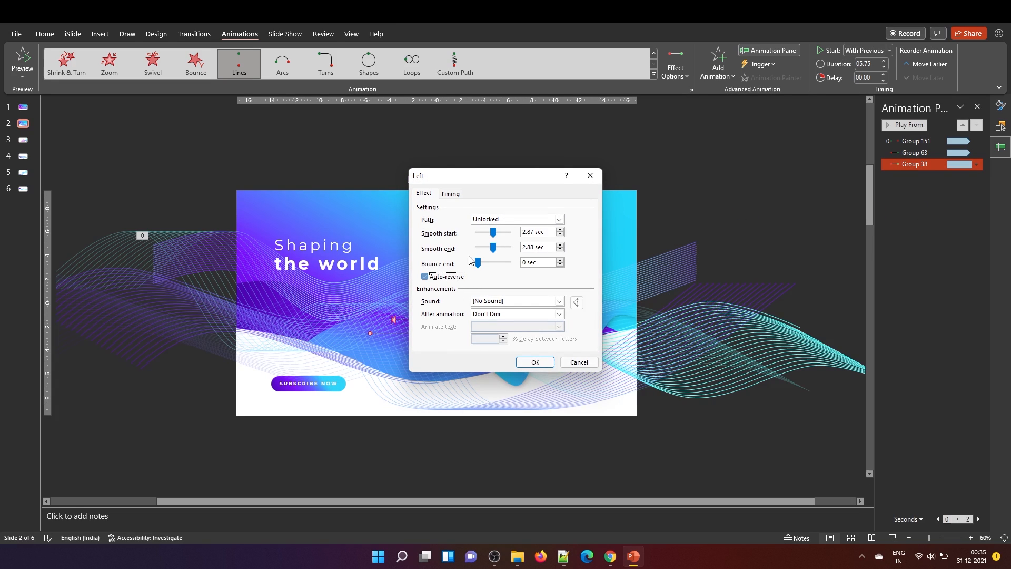
pyautogui.click(450, 194)
pyautogui.click(533, 247)
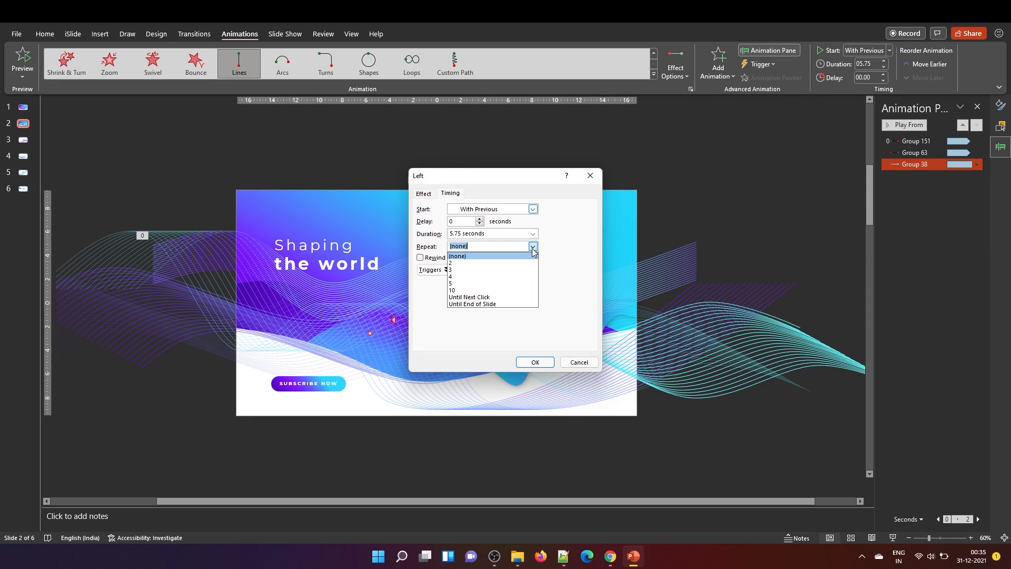
pyautogui.click(534, 363)
pyautogui.click(884, 76)
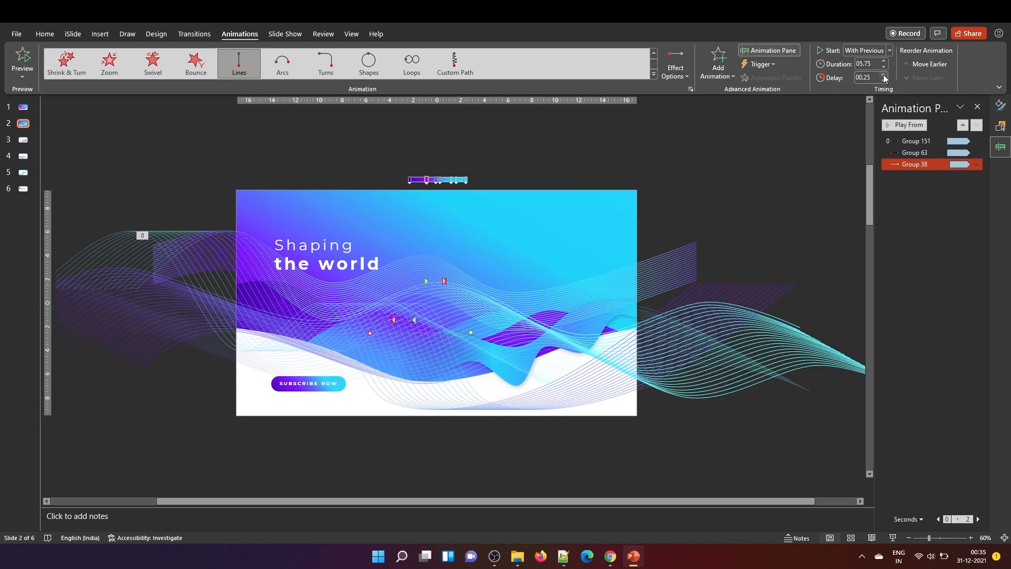